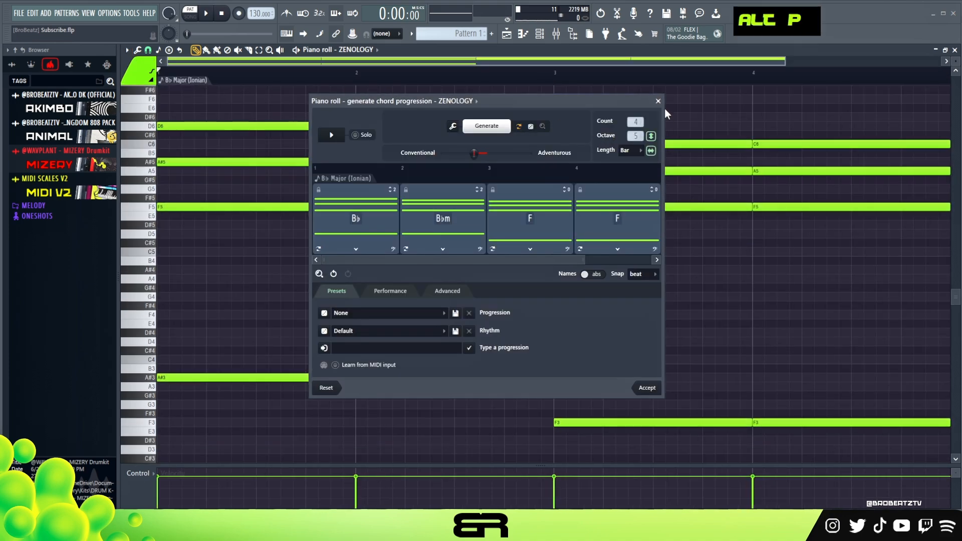
Close the chord progression window and reopen Generate chord progression for the ZENOLOGY piano roll
click(658, 101)
click(502, 293)
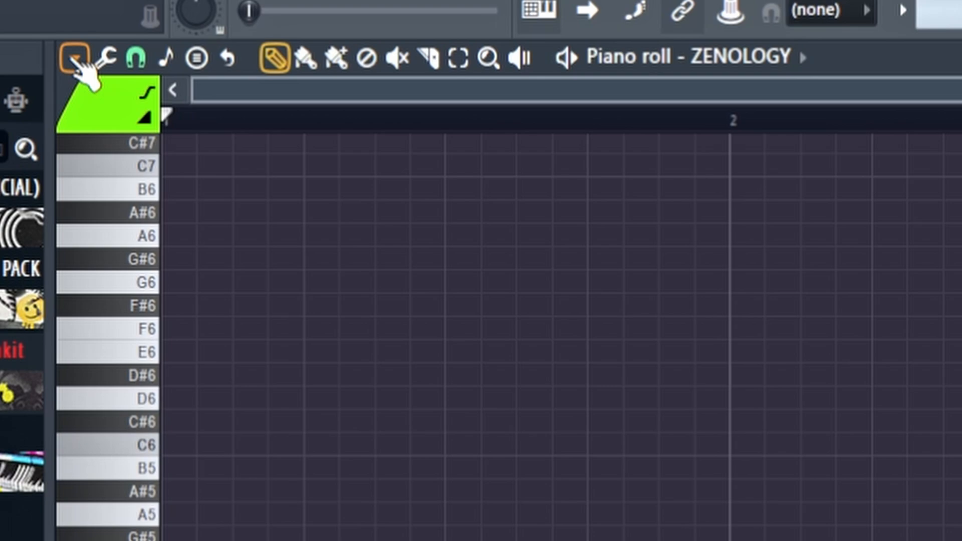
click(75, 59)
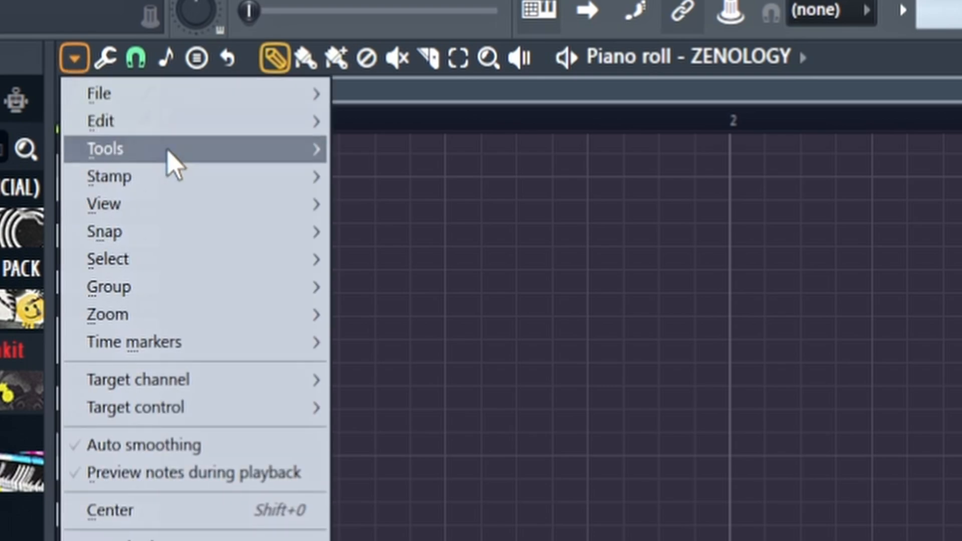
mouse_move(185, 165)
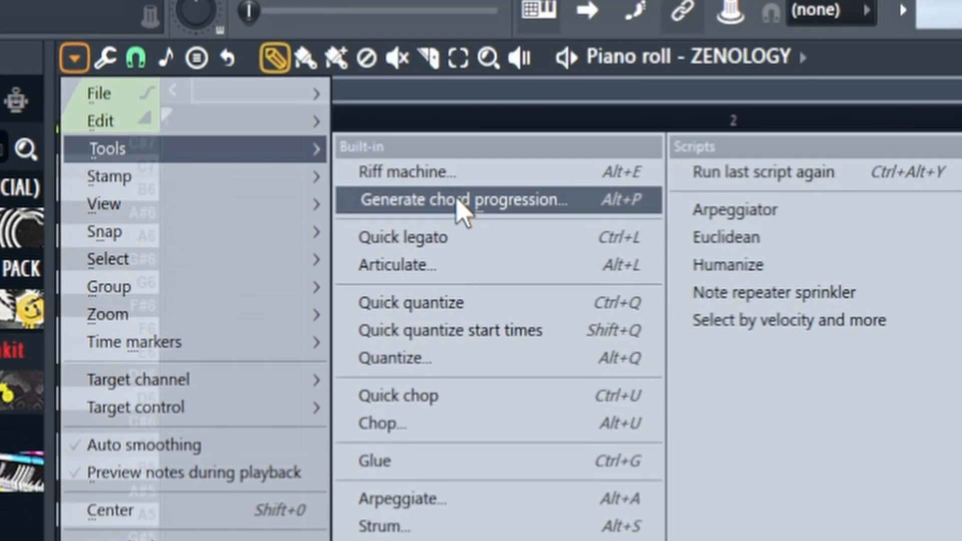
click(420, 202)
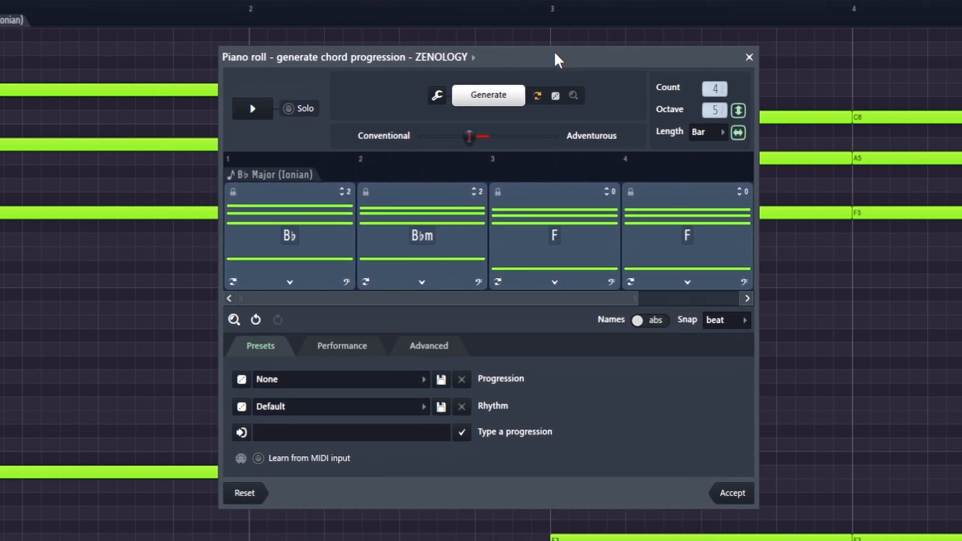
Reposition the chord generator window and apply the major progression preset I-vi-IV-V: Optimistic
drag(554, 53, 552, 50)
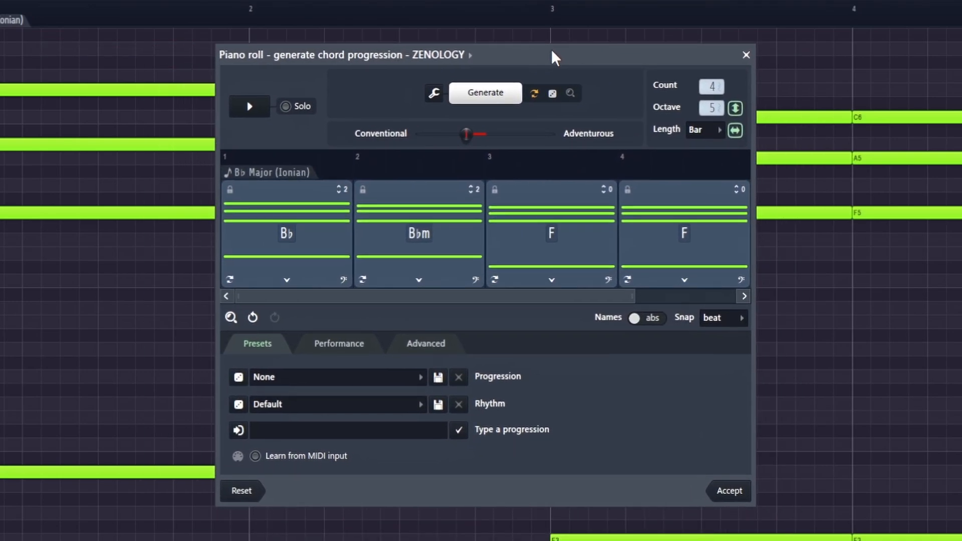
click(442, 56)
click(521, 56)
drag(521, 56, 494, 54)
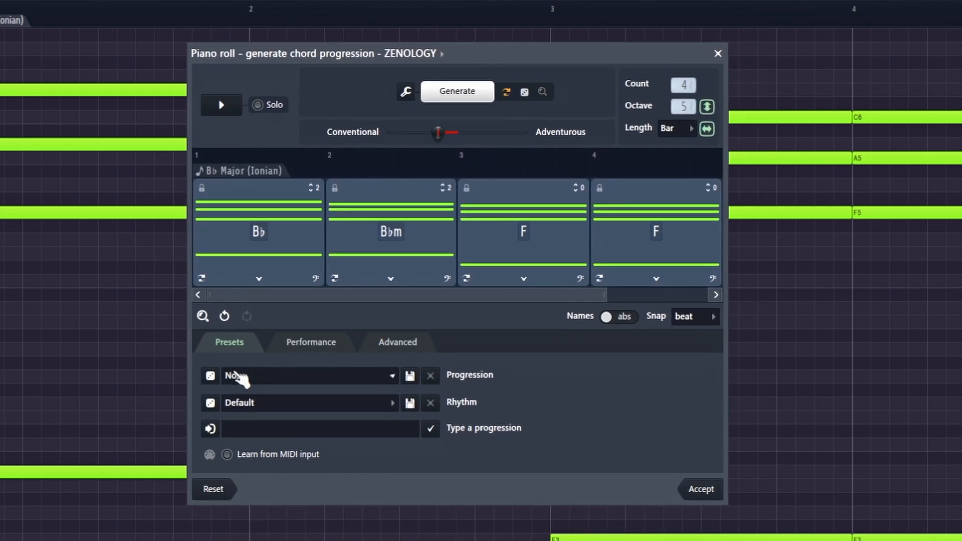
drag(485, 52, 485, 0)
click(368, 296)
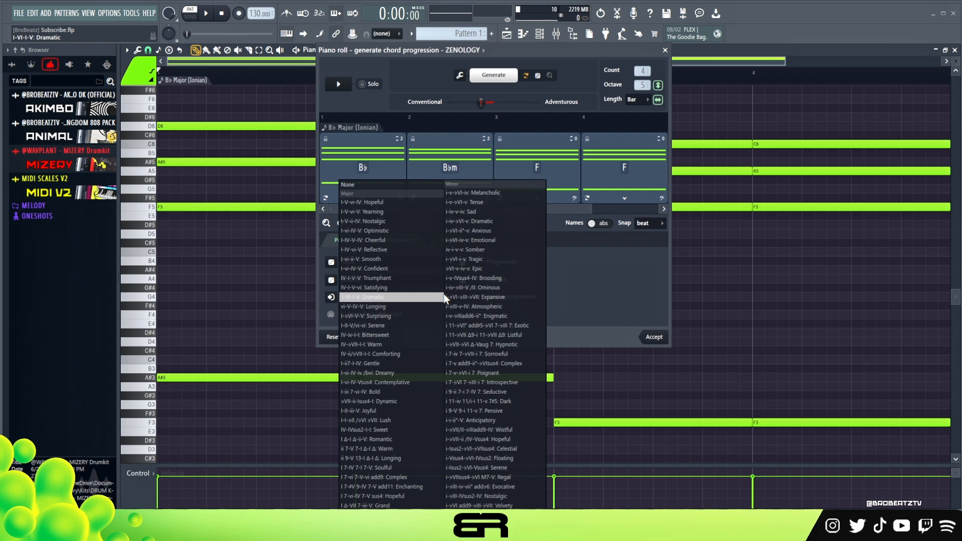
click(399, 233)
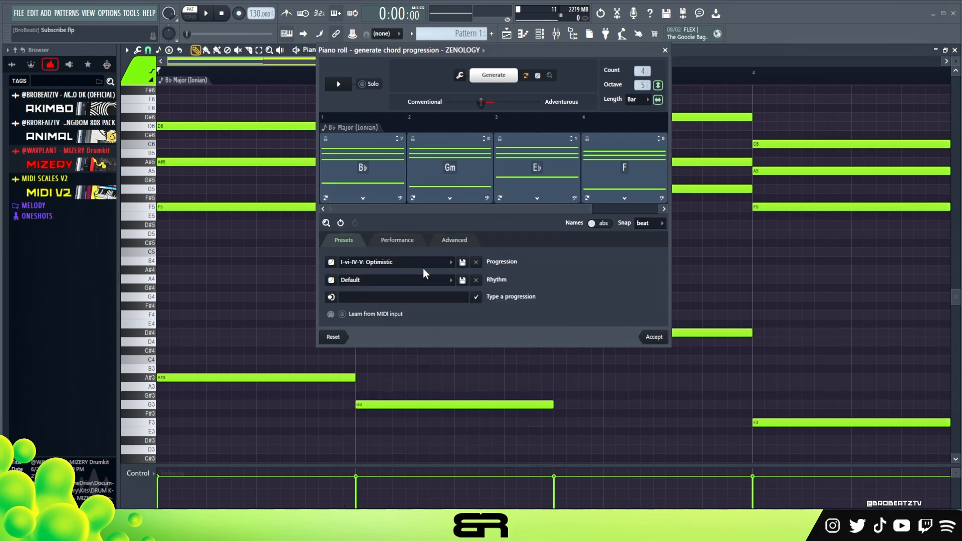
Audition the consecutive major progression presets from Optimistic through Reflective to I-vi-IV-V: Confident, playing each one
key(space)
scroll(425, 269, down, 1)
key(space)
key(space)
scroll(422, 265, down, 1)
key(space)
key(space)
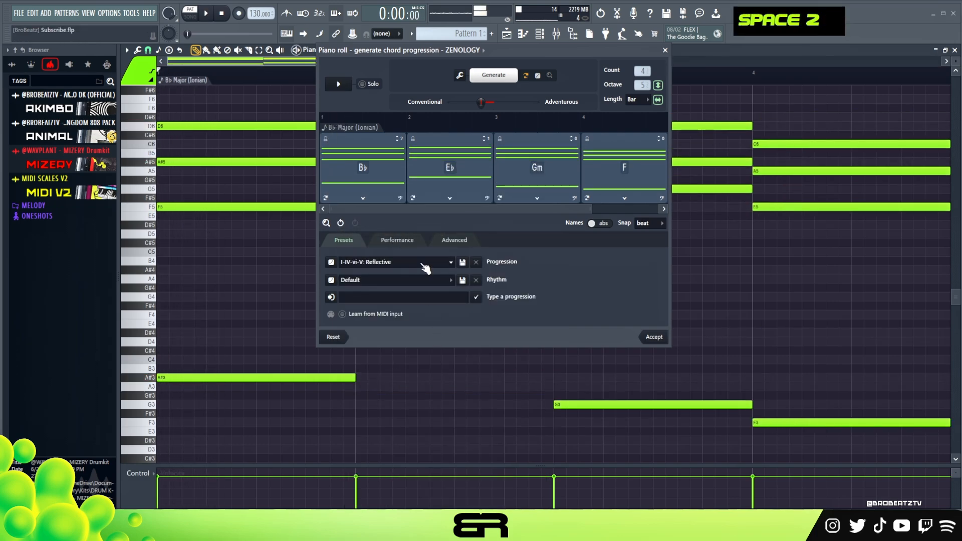
scroll(422, 264, down, 1)
key(space)
key(space)
scroll(425, 269, down, 1)
key(space)
key(space)
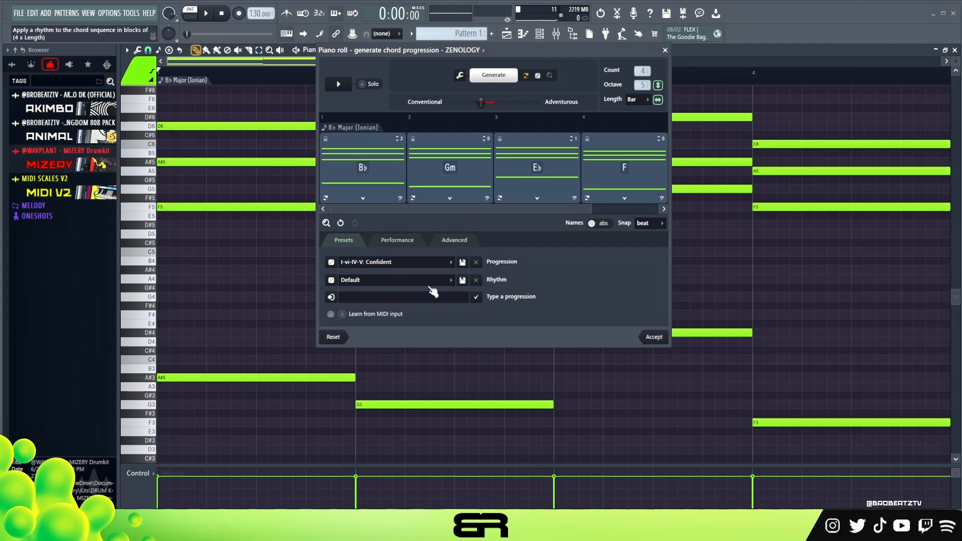
Switch to the Paint image of the progression preset list and examine which major and minor entries are shaded differently
drag(530, 50, 528, 82)
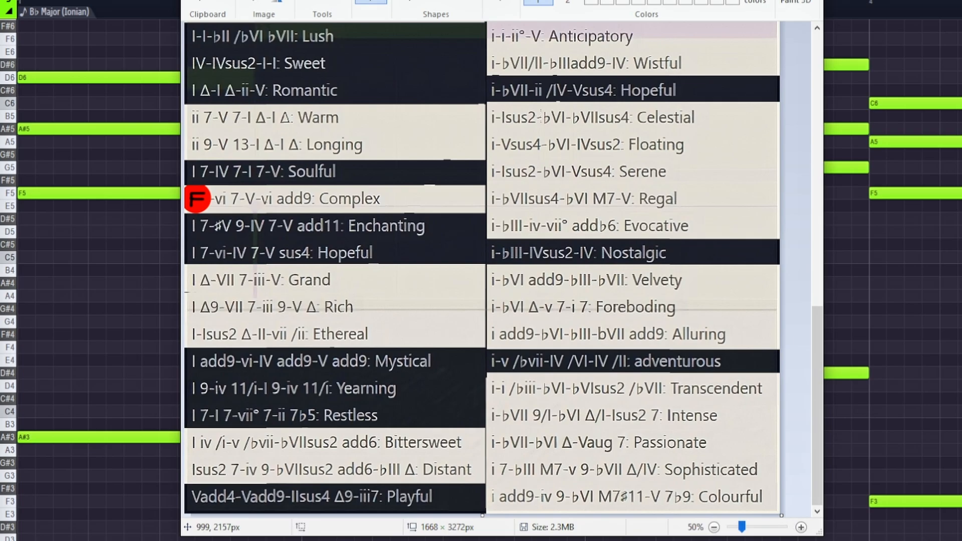
scroll(196, 198, up, 5)
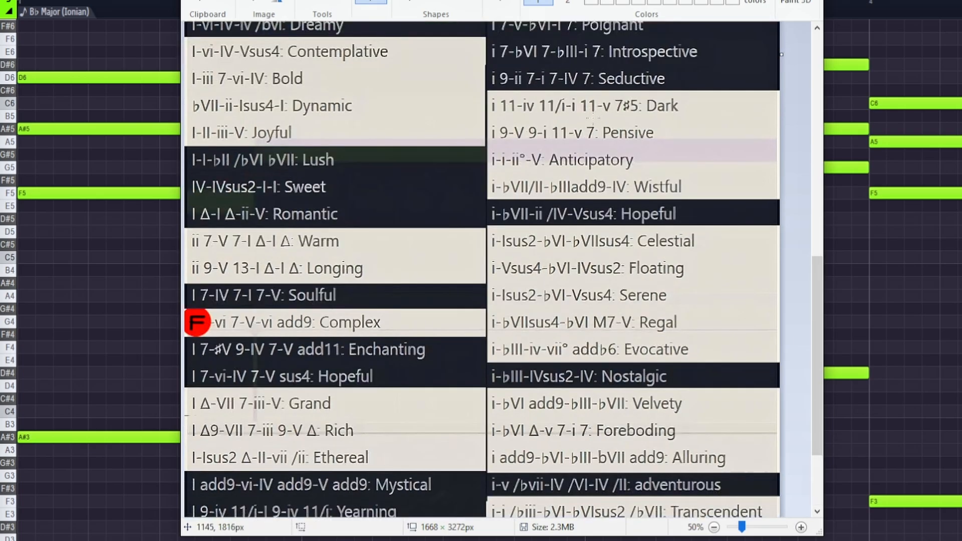
drag(818, 154, 827, 65)
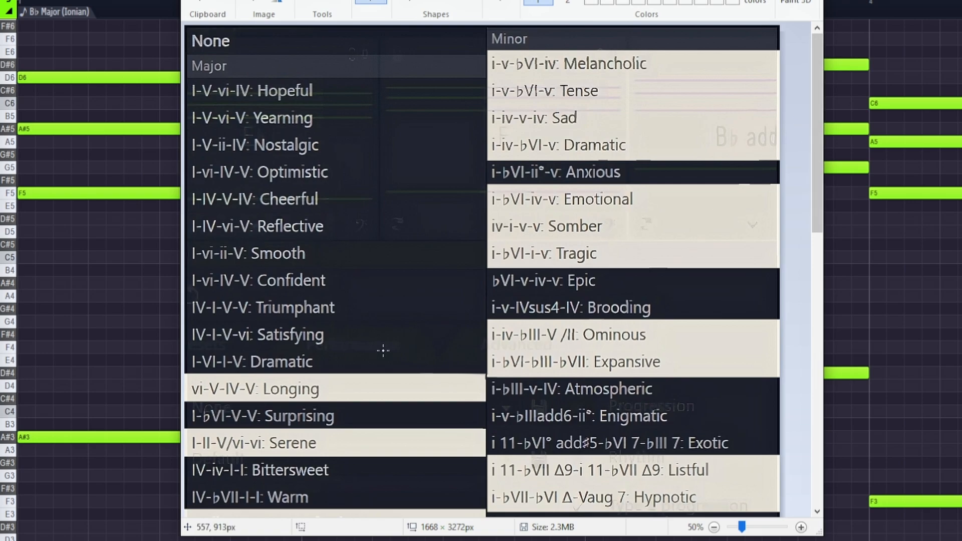
scroll(376, 364, down, 2)
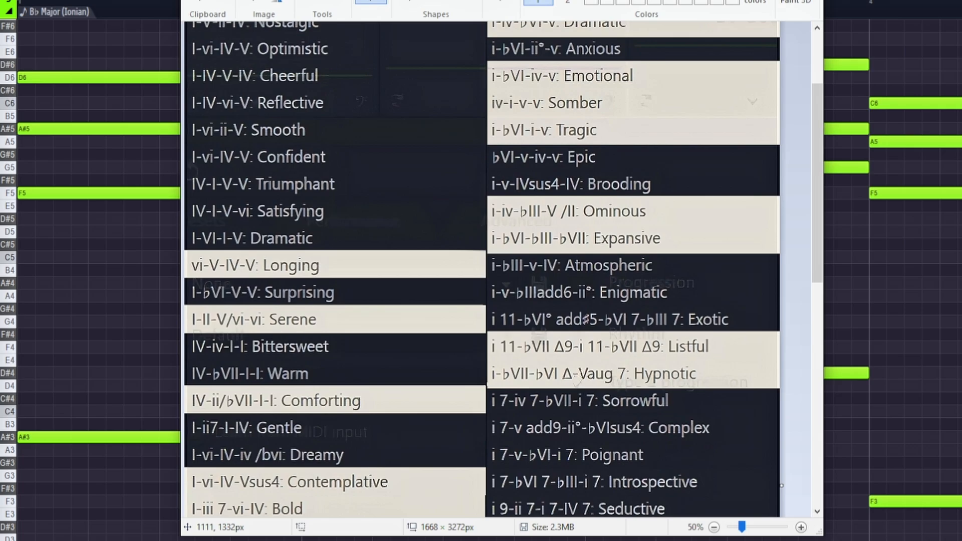
drag(815, 220, 821, 459)
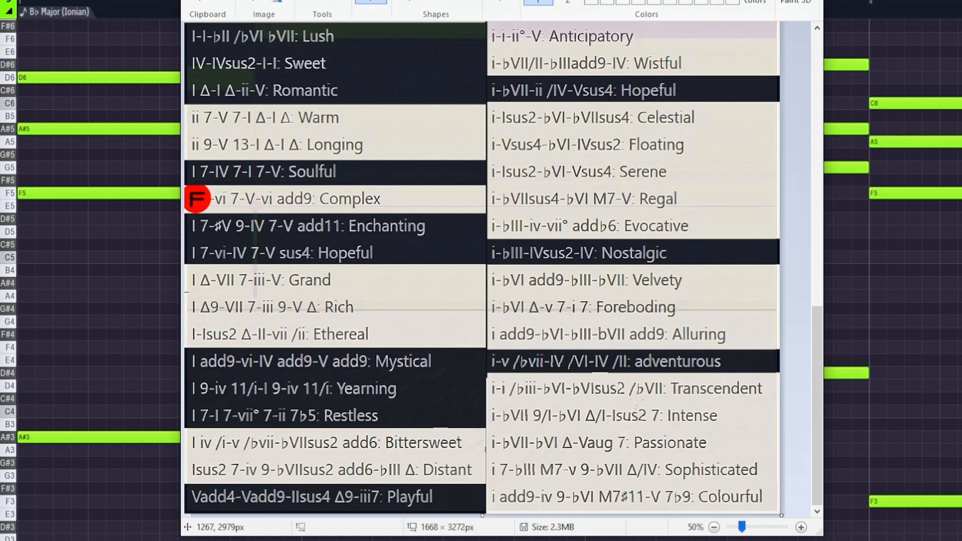
drag(821, 421, 821, 158)
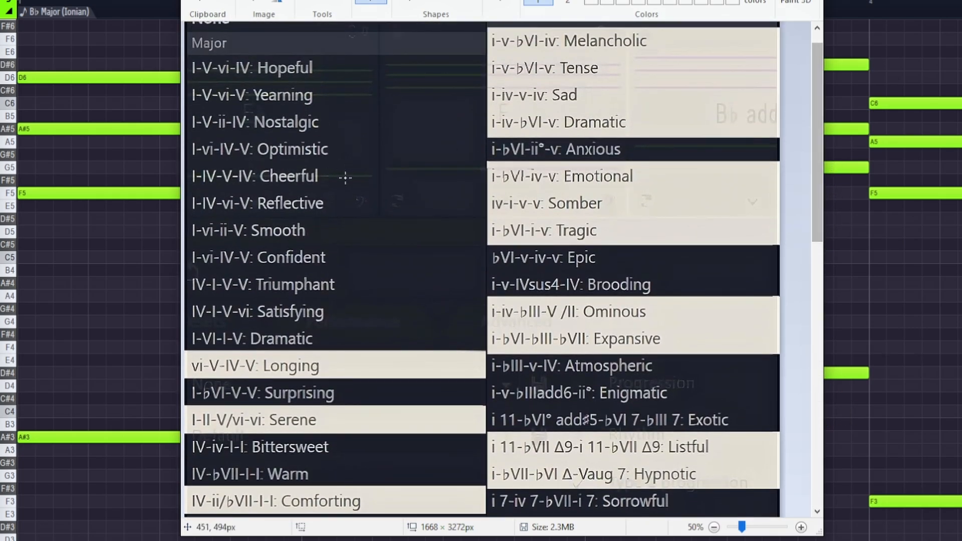
scroll(346, 177, up, 1)
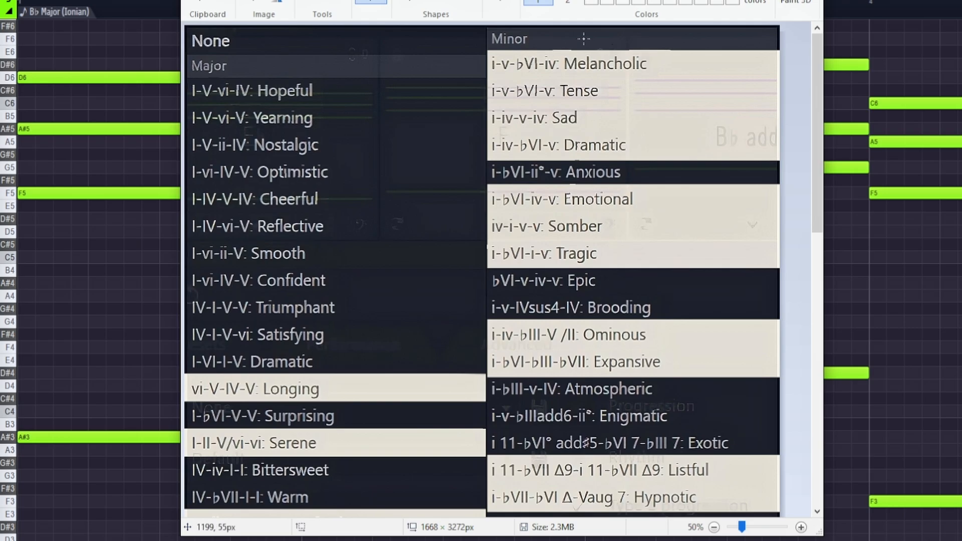
drag(814, 112, 831, 409)
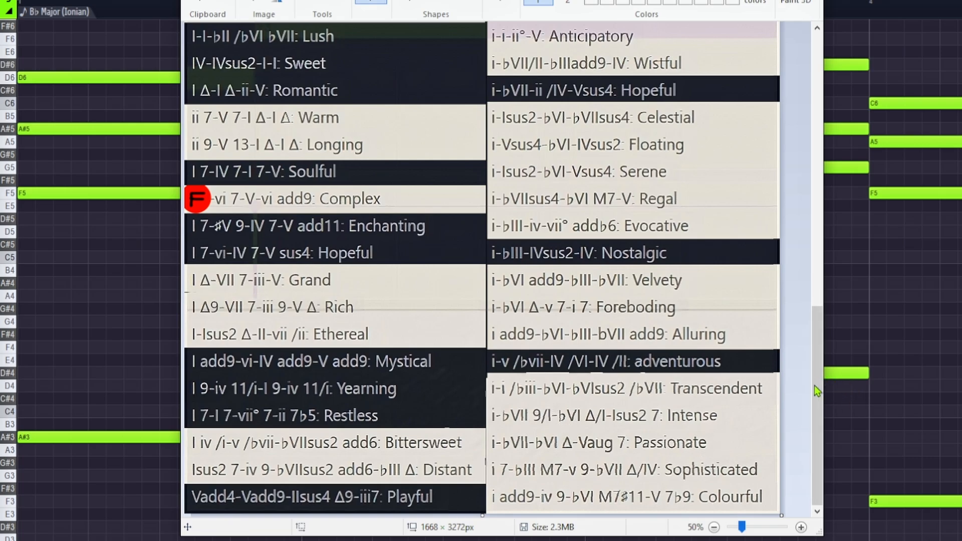
mouse_move(818, 362)
mouse_down()
mouse_move(819, 343)
mouse_move(818, 368)
mouse_up()
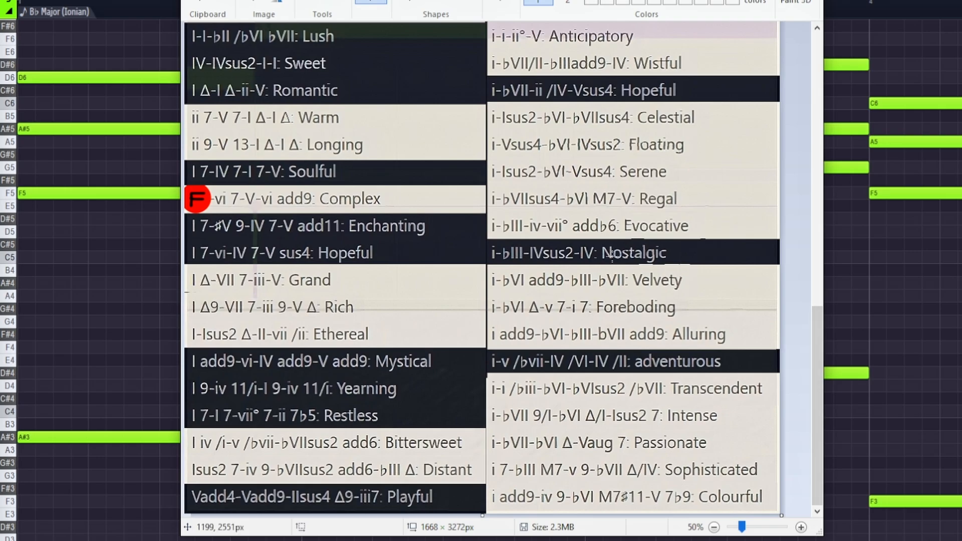
scroll(800, 368, up, 4)
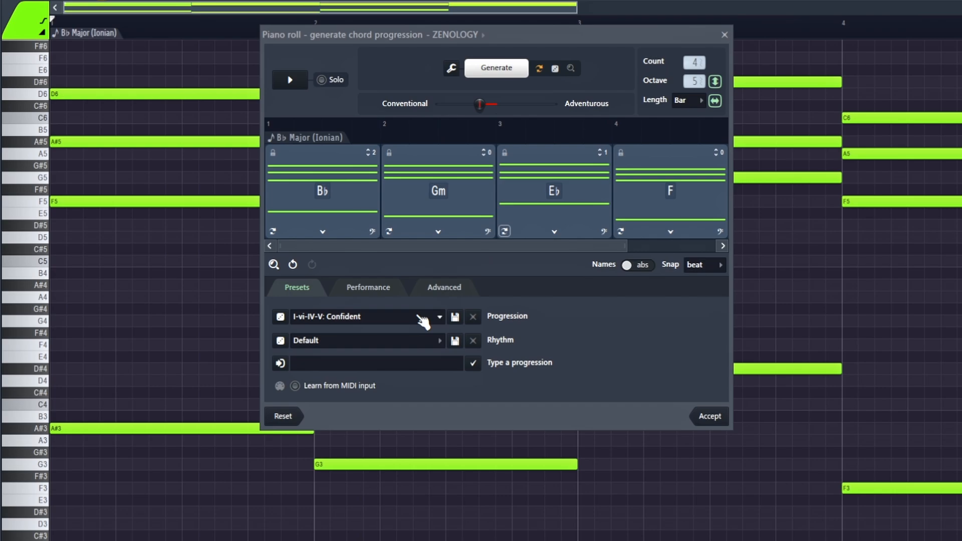
Apply the progression preset vi-V-IV-V: Longing and play it back
click(421, 316)
drag(387, 351, 367, 339)
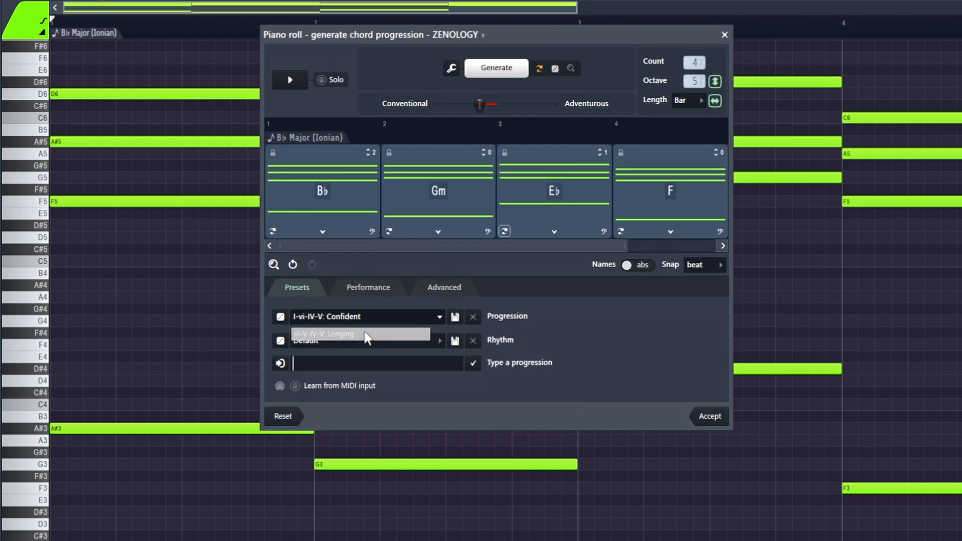
drag(519, 47, 537, 64)
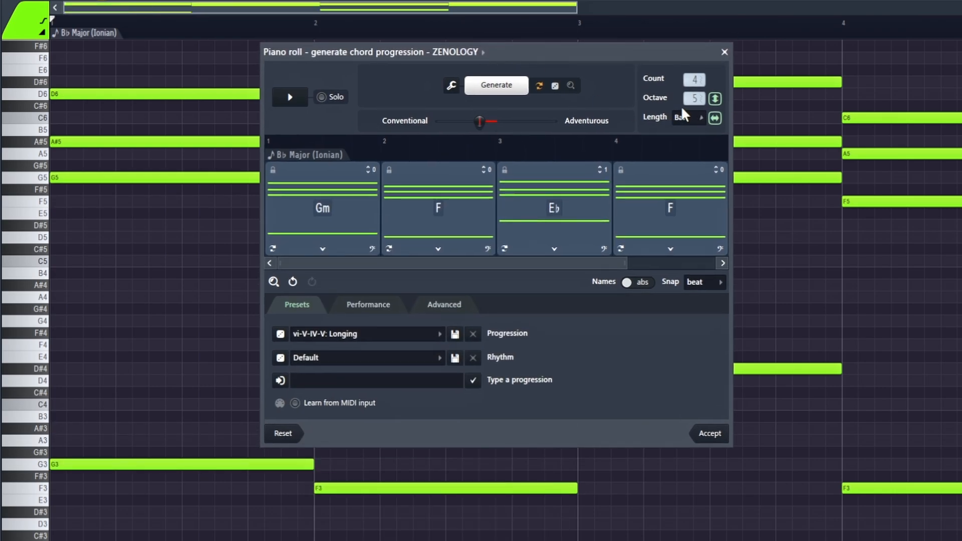
key(space)
Apply the progression preset I-II-V/vi-vi: Serene and play it with the generator window moved off the notes
click(398, 333)
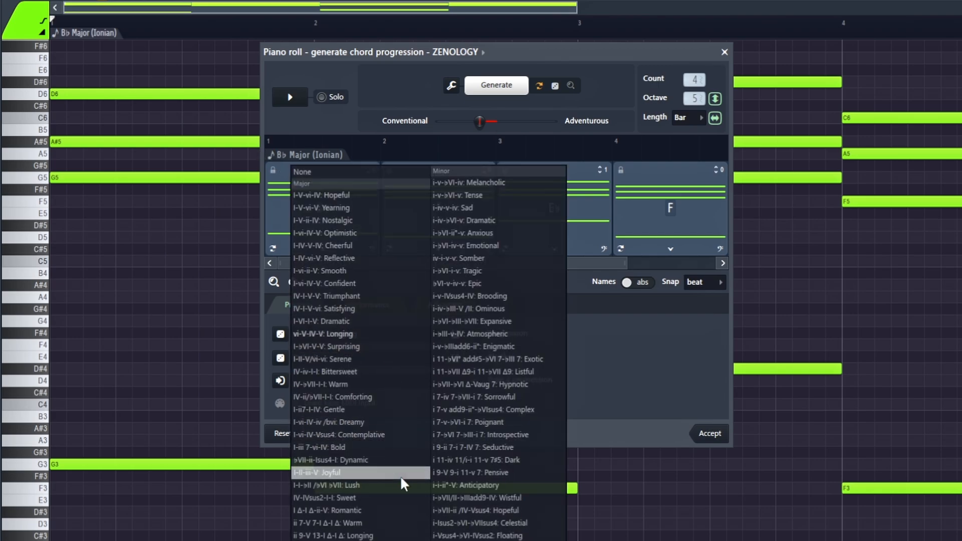
click(368, 359)
drag(502, 50, 838, 183)
key(space)
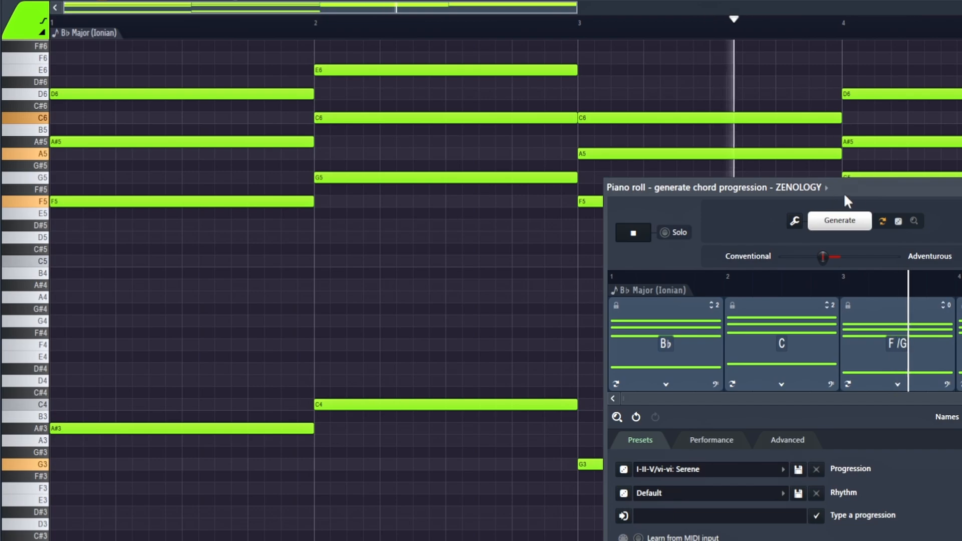
drag(883, 190, 563, 86)
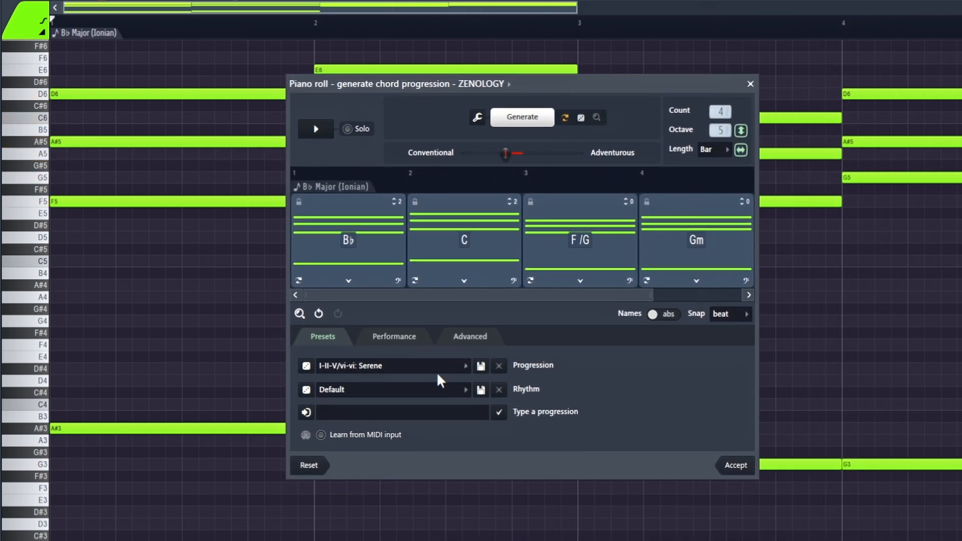
Apply the progression preset ♭VII-ii-Isus4-I: Dynamic and listen to it
click(437, 372)
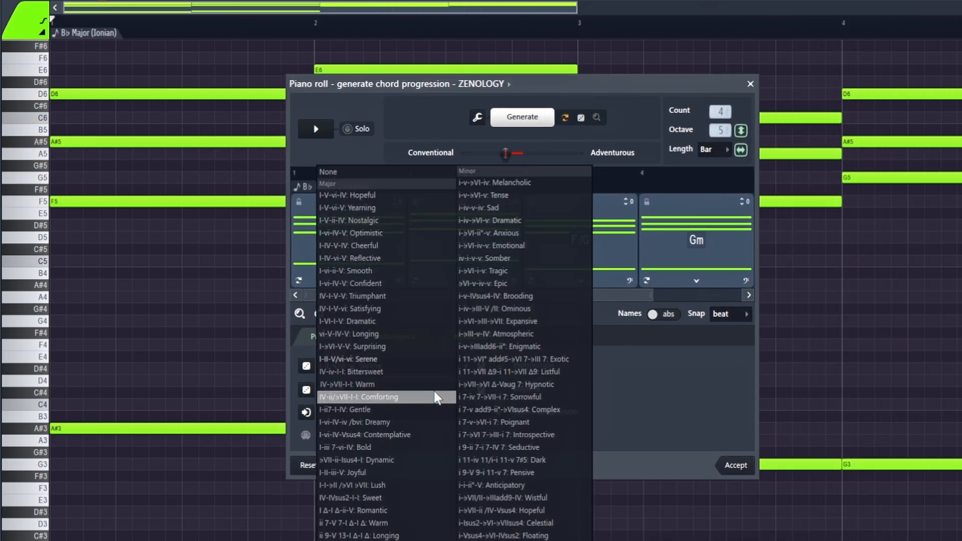
click(393, 461)
drag(505, 84, 584, 79)
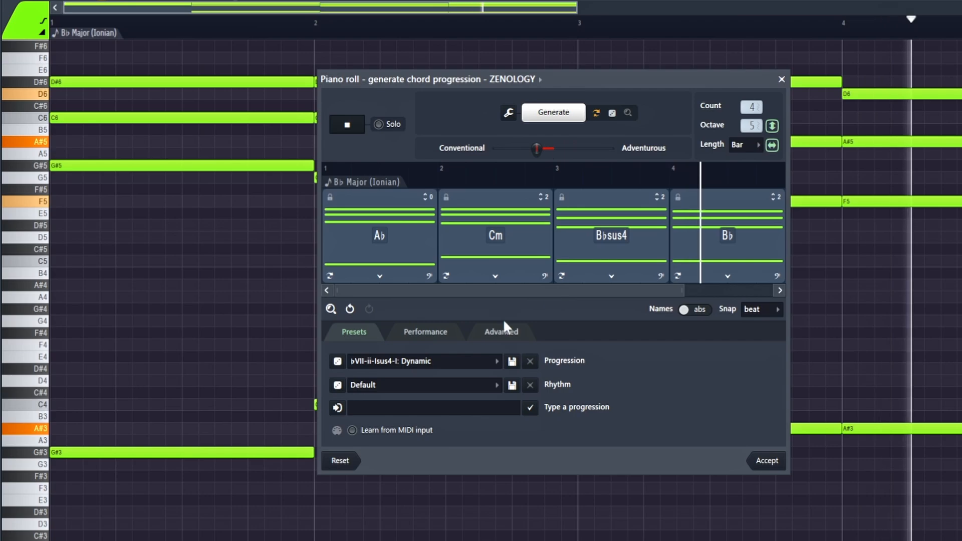
Apply the progression preset I Δ9-VII 7-iii 9-V Δ: Rich and play it back
click(482, 364)
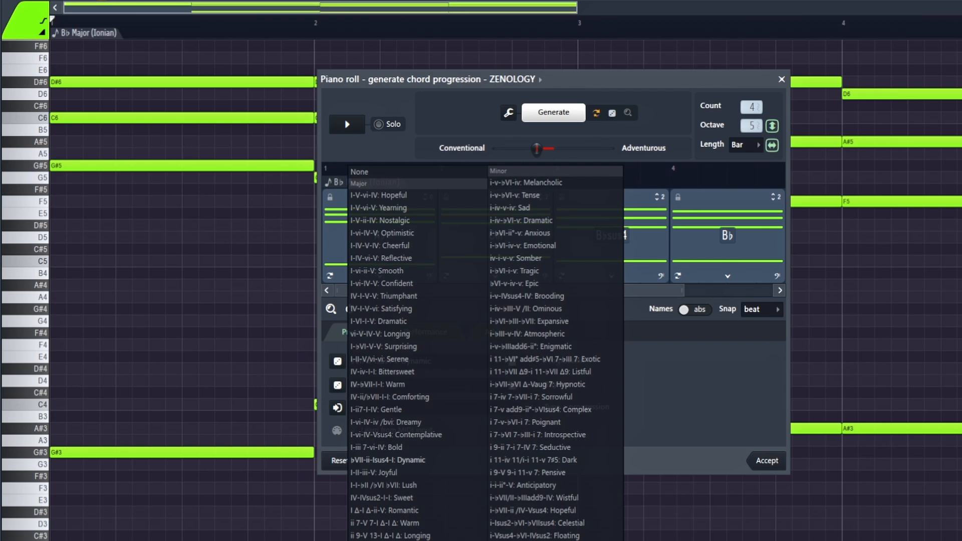
click(396, 540)
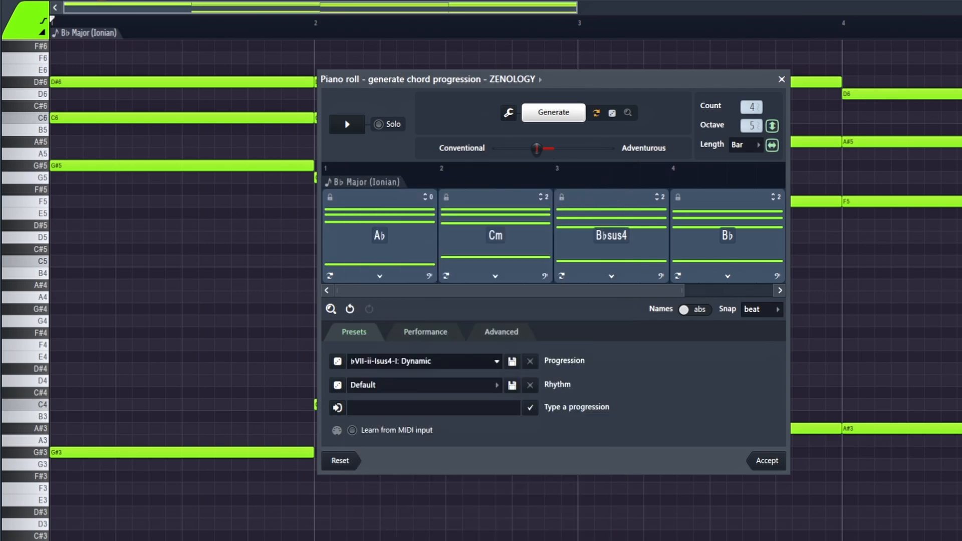
key(space)
mouse_move(610, 85)
mouse_down()
mouse_move(568, 85)
mouse_move(482, 239)
mouse_move(353, 156)
mouse_move(389, 131)
mouse_move(621, 96)
mouse_up()
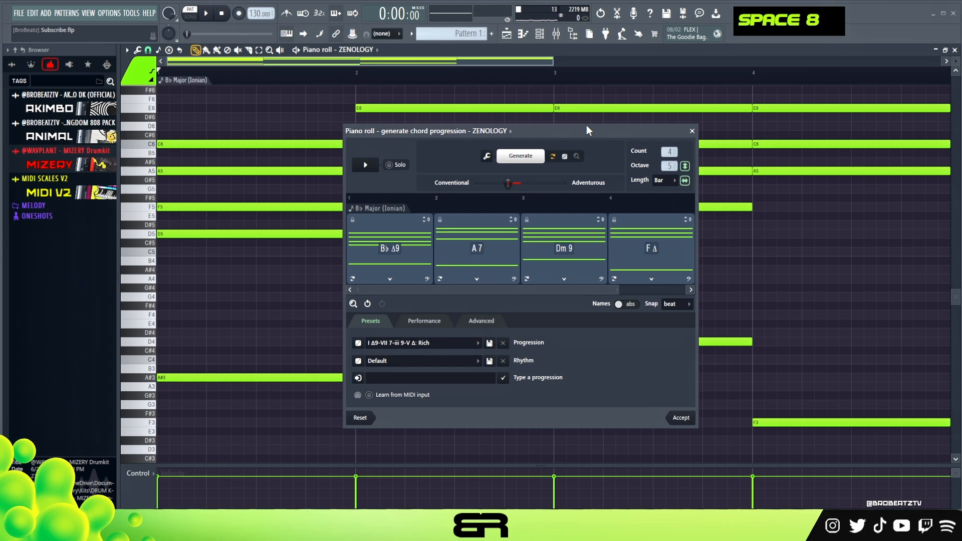
drag(586, 125, 586, 113)
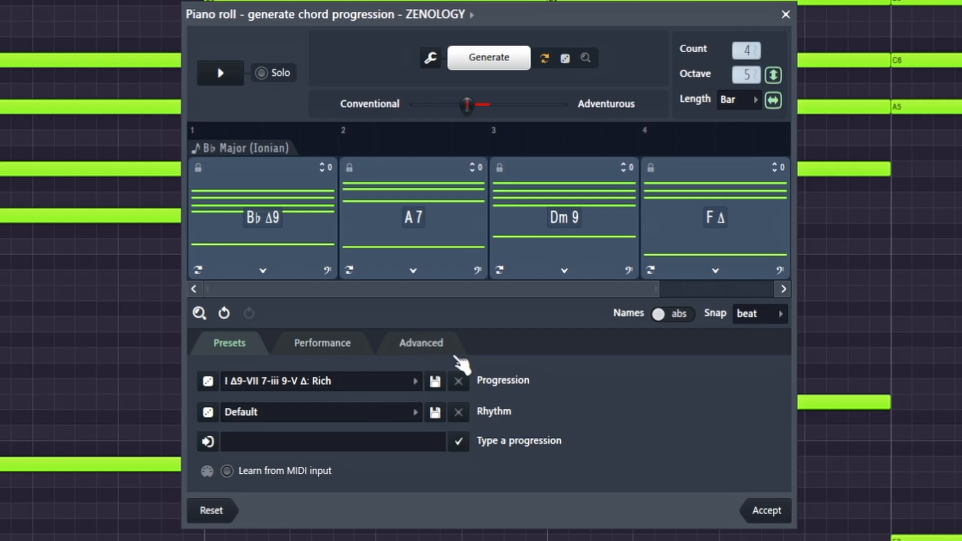
Look over the generator's Advanced settings and the alternative chords offered for the second chord, returning to the presets
click(446, 308)
click(466, 308)
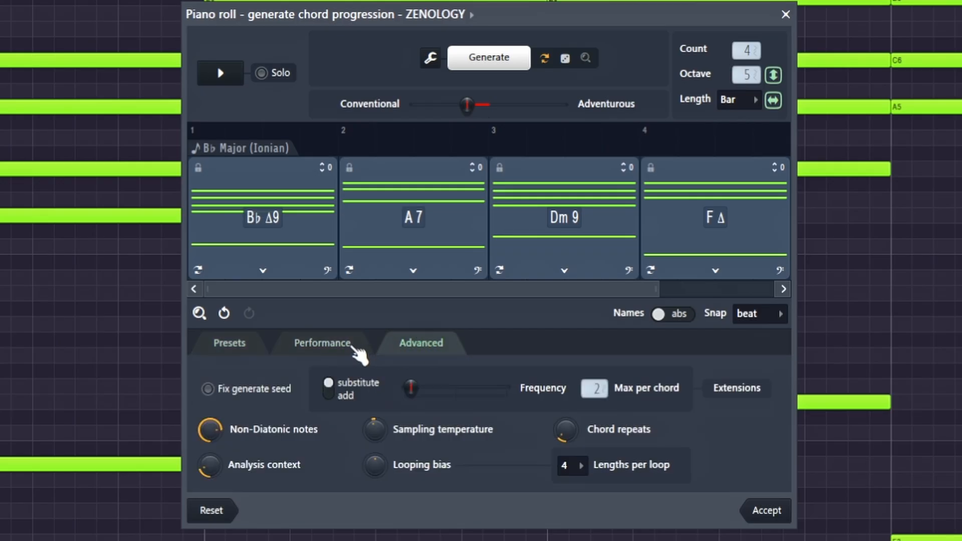
click(242, 344)
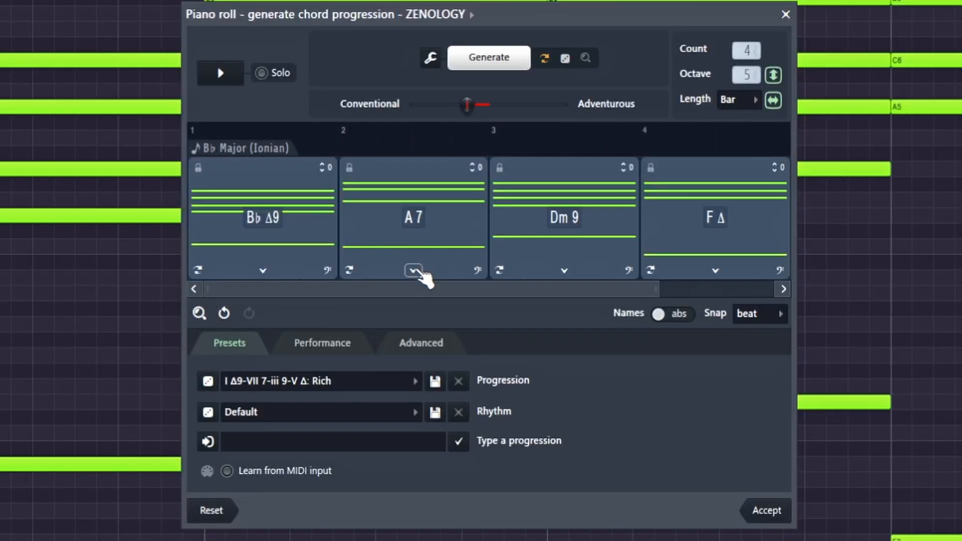
click(413, 271)
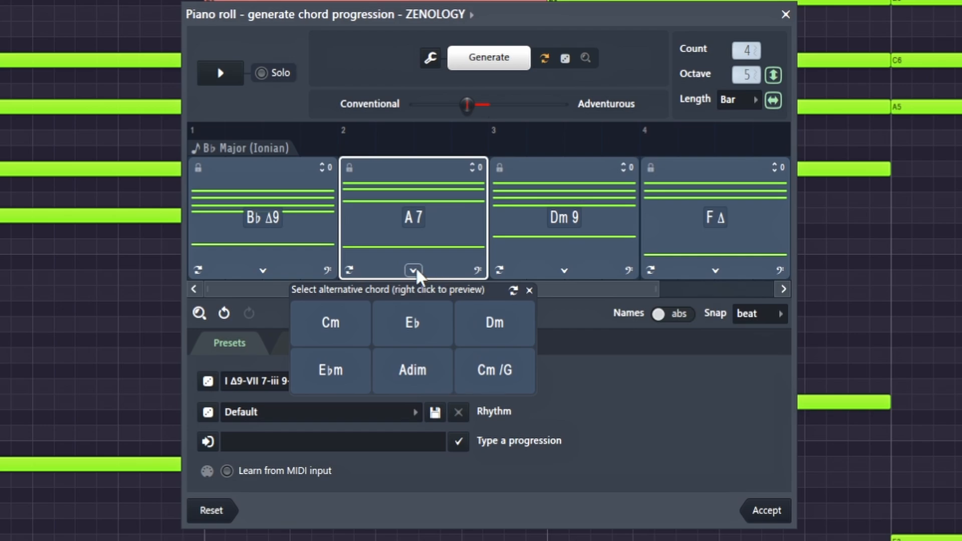
click(416, 274)
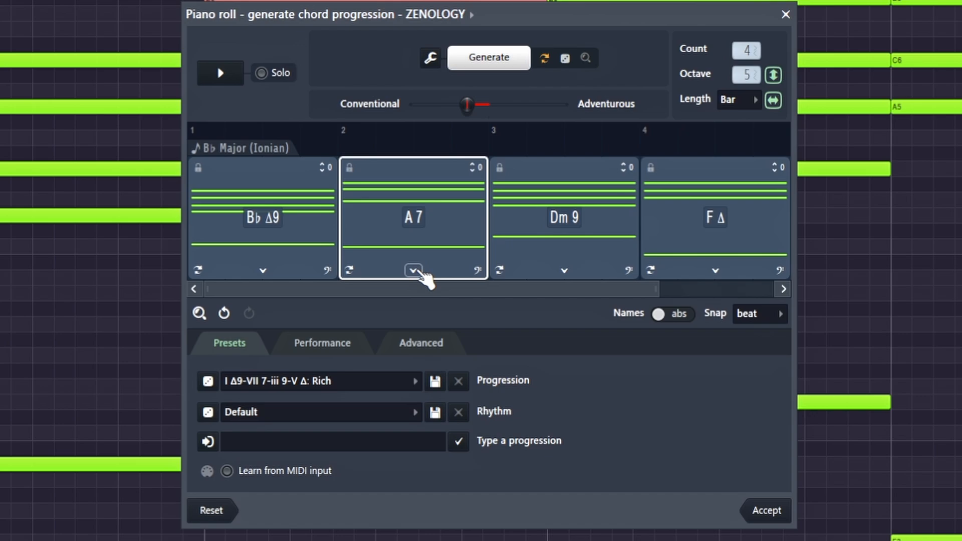
Preview the chords, replace the second chord with the alternative Adim, and play it back
right_click(282, 222)
click(291, 200)
key(space)
key(space)
right_click(409, 270)
click(395, 282)
click(412, 270)
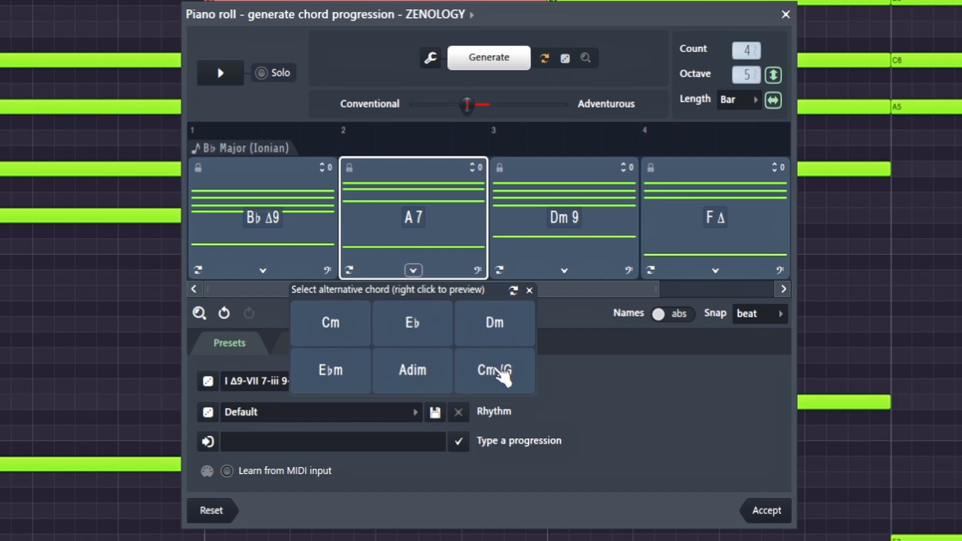
click(427, 374)
key(space)
key(space)
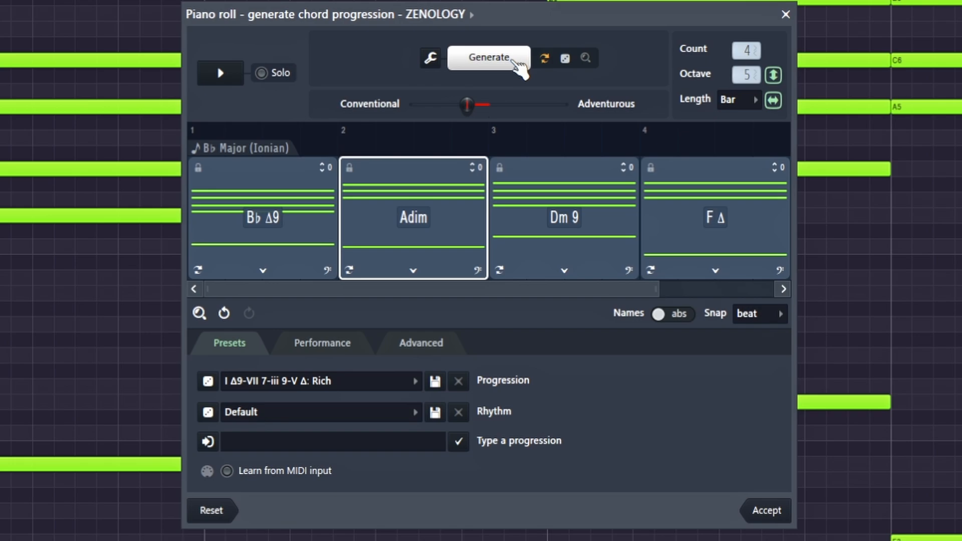
Reopen the second chord's alternatives and regenerate that chord repeatedly until it becomes Fsus4
click(413, 270)
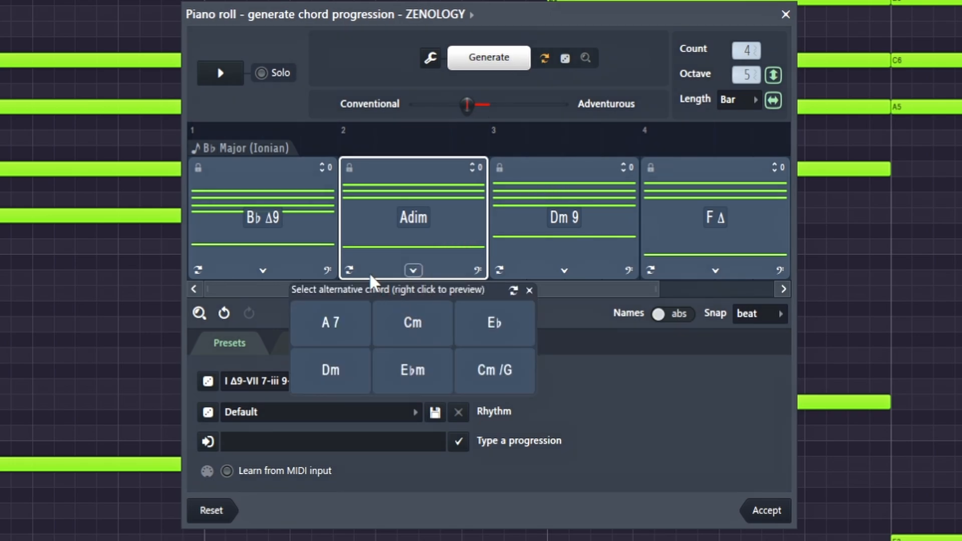
click(354, 271)
click(354, 271)
click(354, 271)
click(355, 271)
click(354, 271)
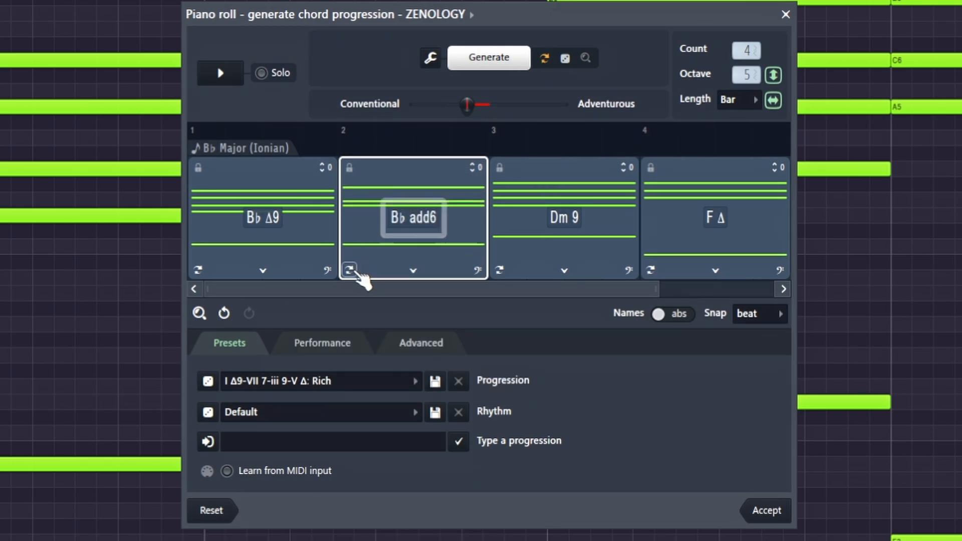
click(353, 271)
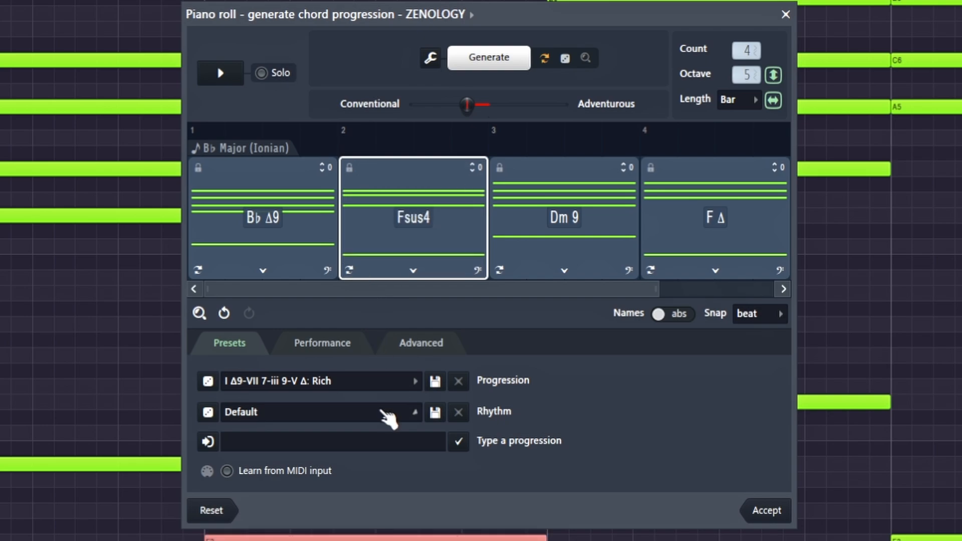
Try the rhythm presets Shuffle 1 and 1/4 length chords, and return the rhythm to Default
click(394, 420)
click(396, 419)
scroll(396, 418, down, 2)
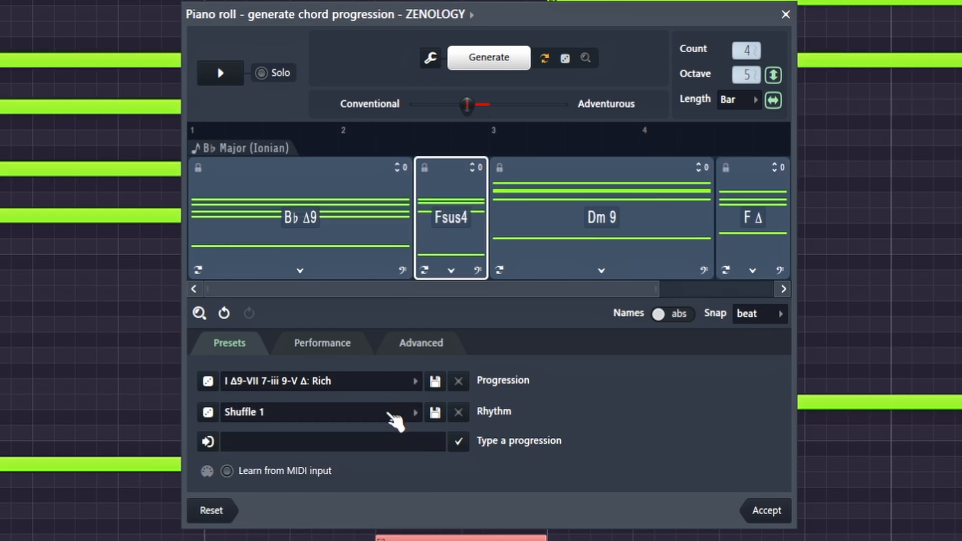
scroll(396, 418, up, 3)
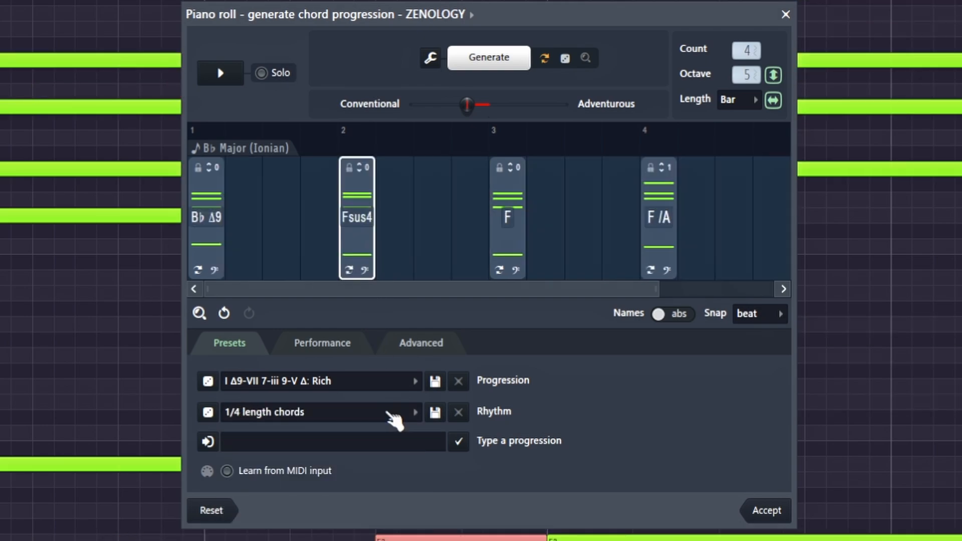
click(387, 416)
click(378, 430)
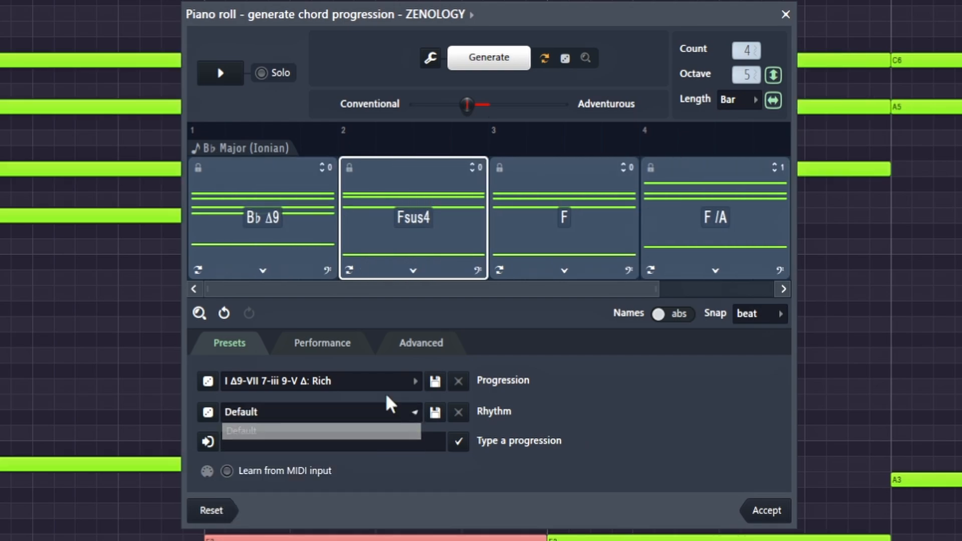
drag(488, 236, 508, 228)
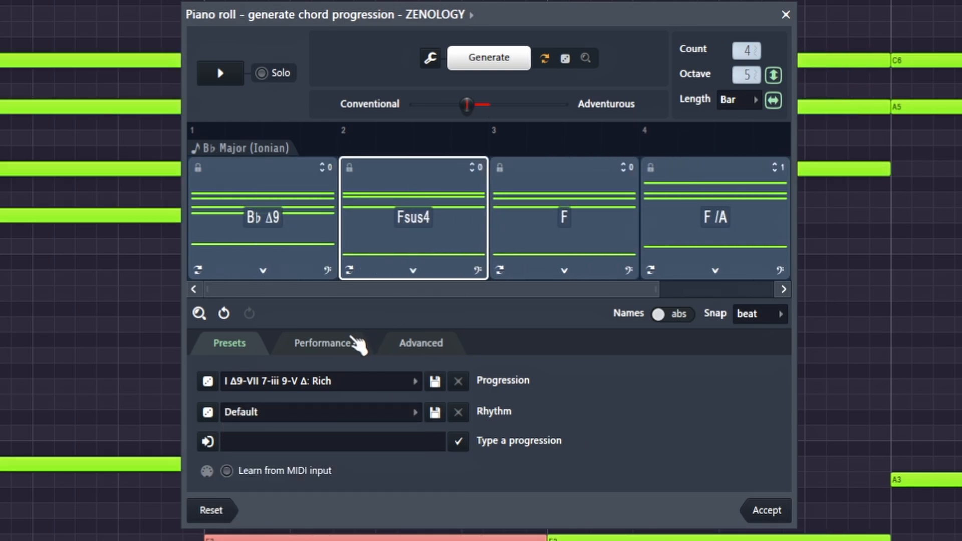
Apply the Arp performance pattern Down 4 to the first chord, Bb Δ9, and play it back
drag(535, 26, 506, 0)
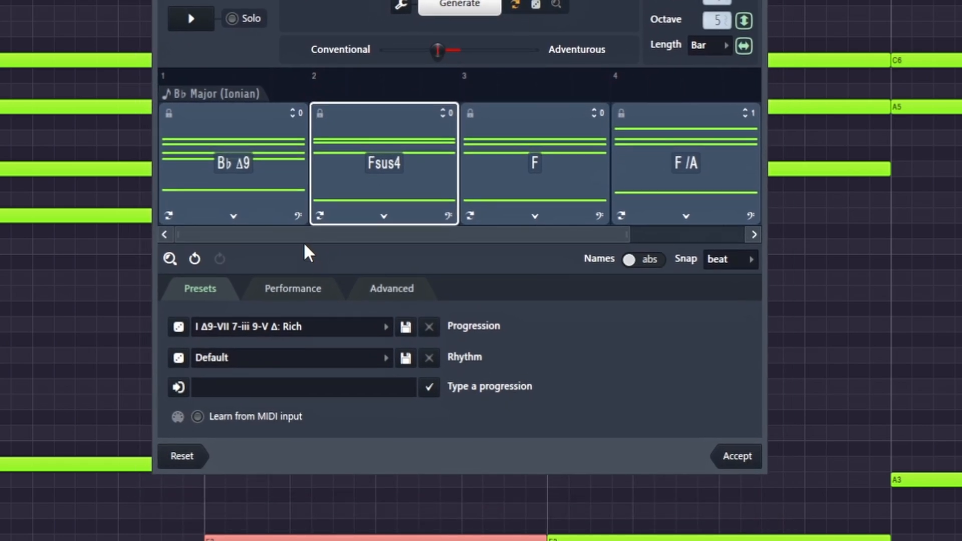
click(300, 296)
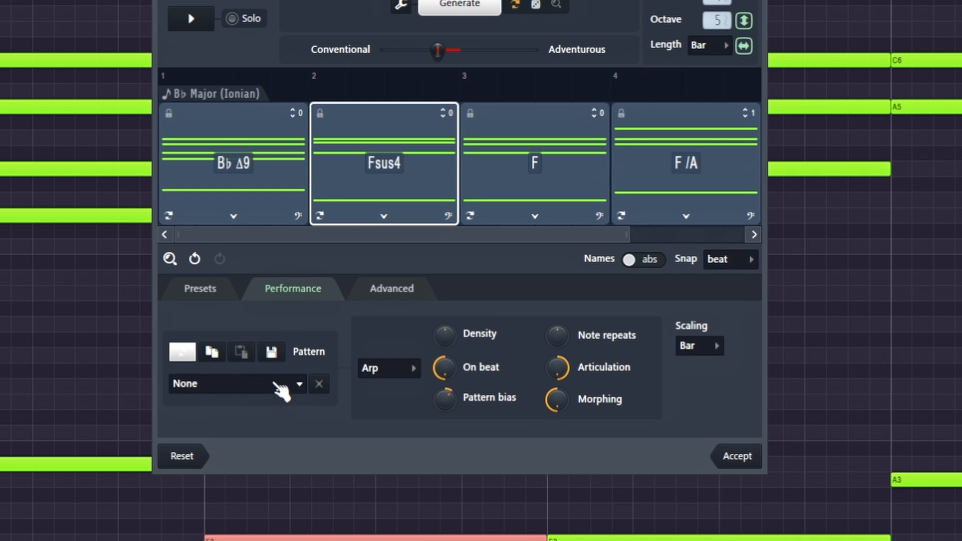
click(275, 182)
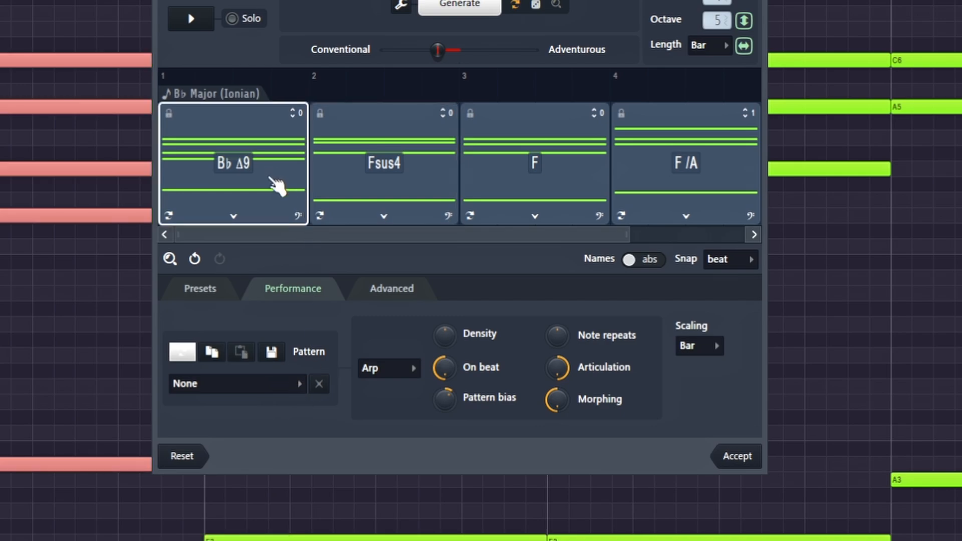
click(290, 389)
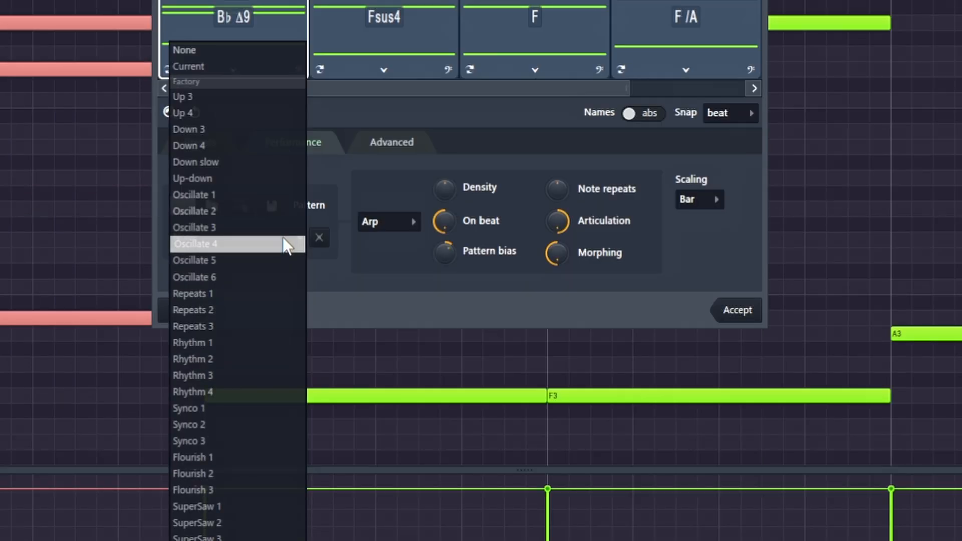
click(354, 280)
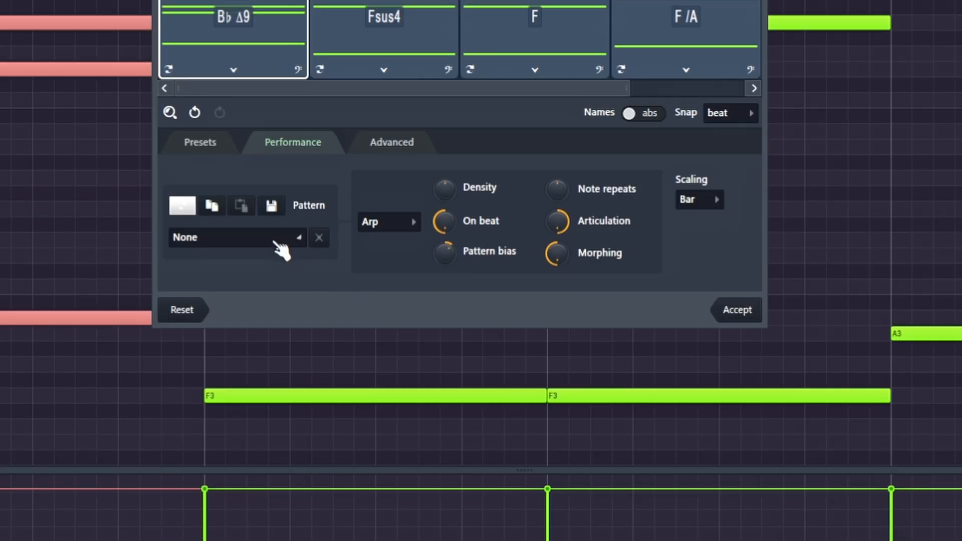
scroll(273, 239, down, 4)
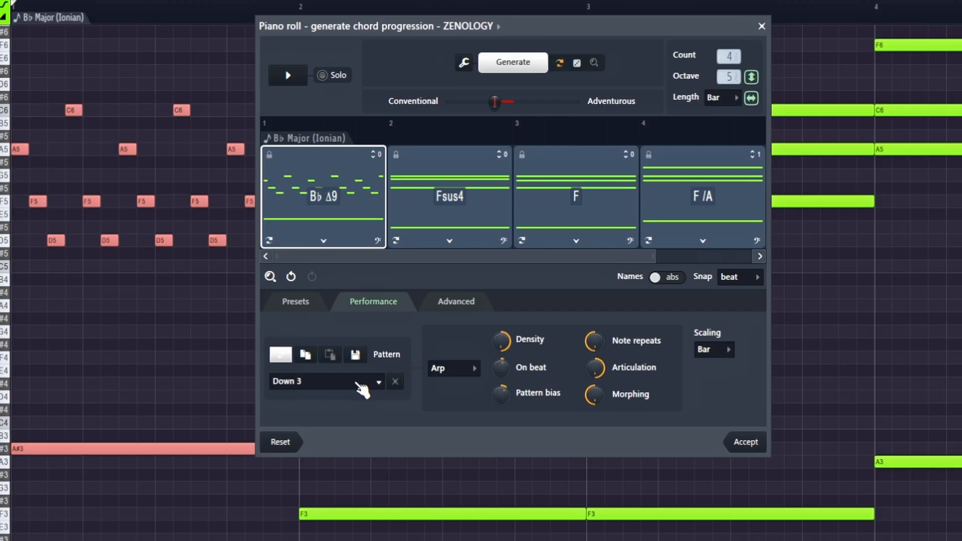
scroll(361, 388, down, 1)
key(space)
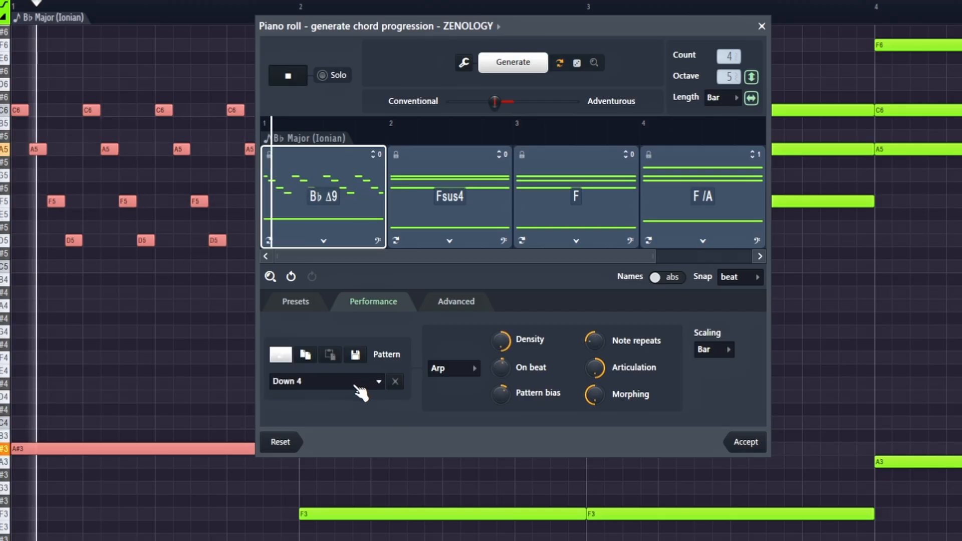
key(space)
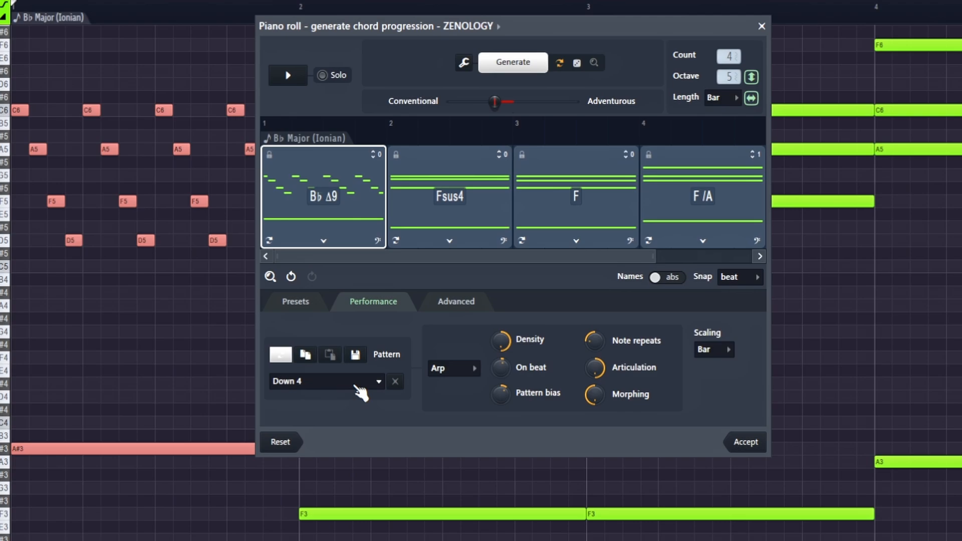
Step the first chord through the arp patterns from Oscillate 1 to Flourish 3, moving the generator window aside and auditioning Flourish 1
scroll(360, 389, down, 6)
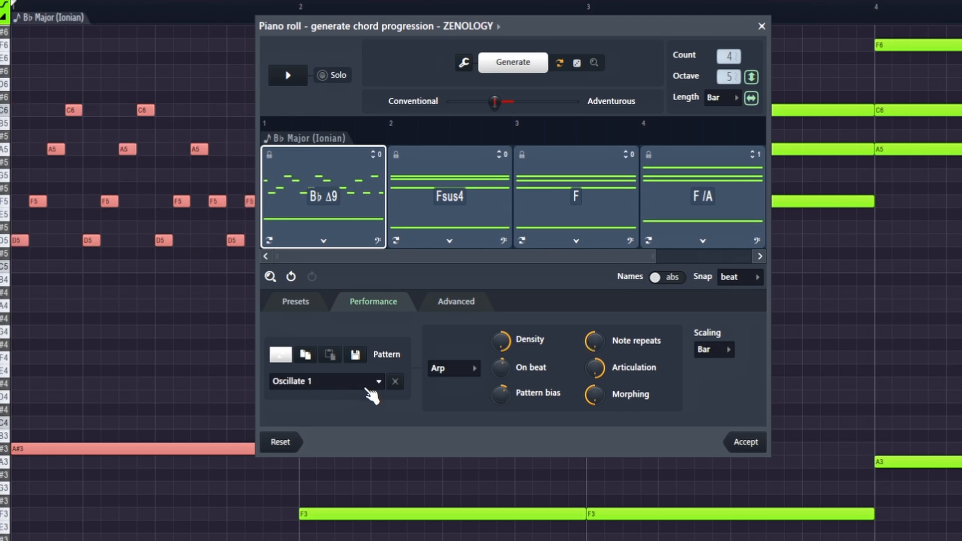
scroll(368, 394, down, 8)
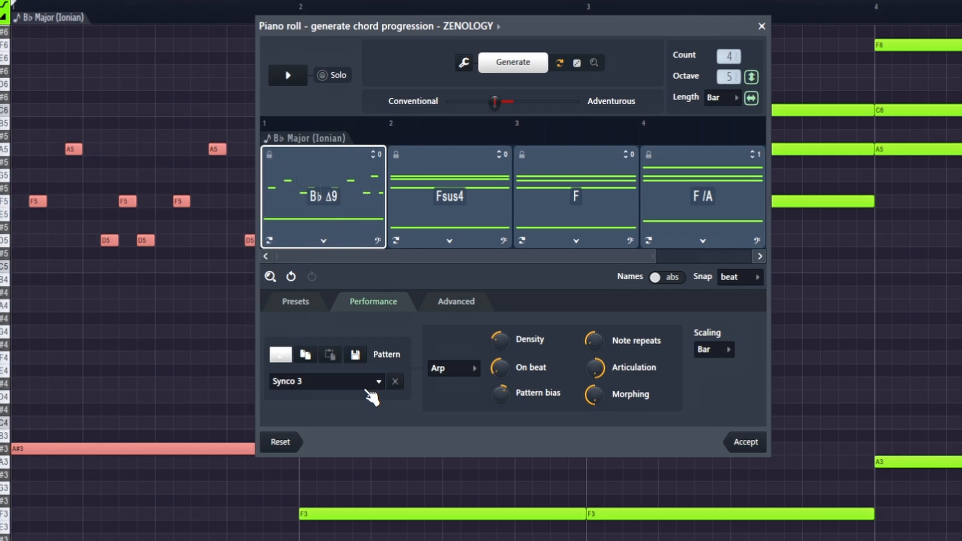
drag(585, 36, 655, 62)
scroll(420, 414, up, 4)
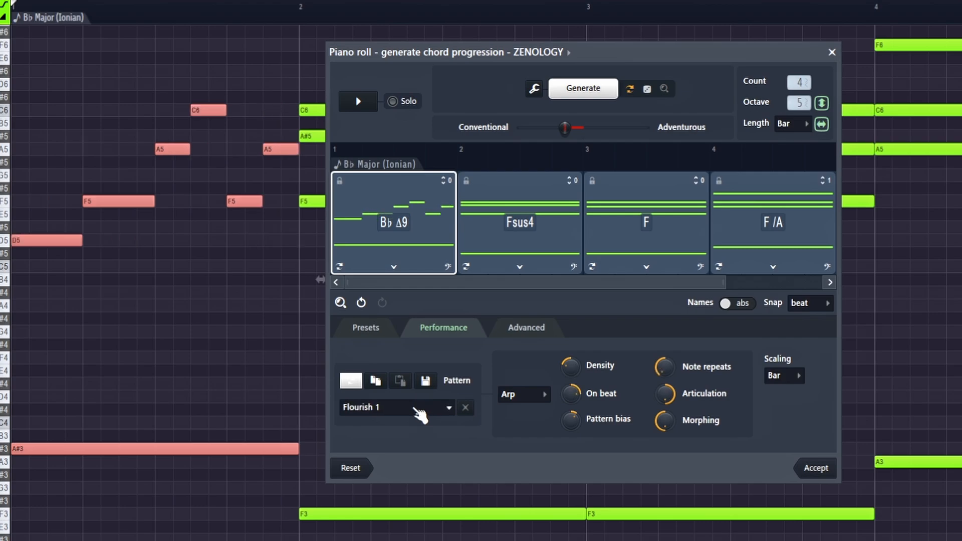
scroll(420, 414, down, 1)
scroll(419, 414, up, 1)
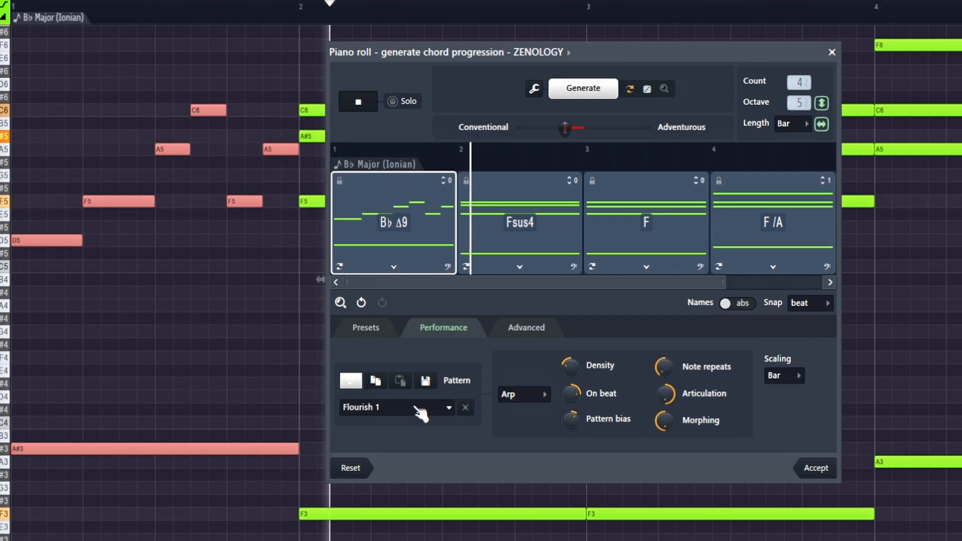
scroll(420, 414, down, 2)
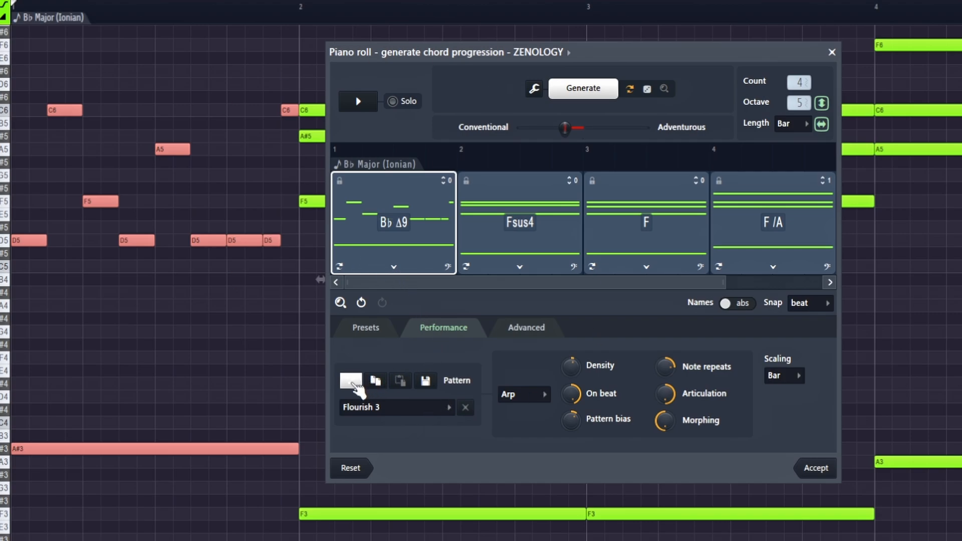
Regenerate the first chord's Flourish 3 arpeggio several times to get new note variations
click(353, 383)
click(352, 383)
click(353, 383)
click(352, 383)
click(353, 383)
click(353, 383)
click(352, 383)
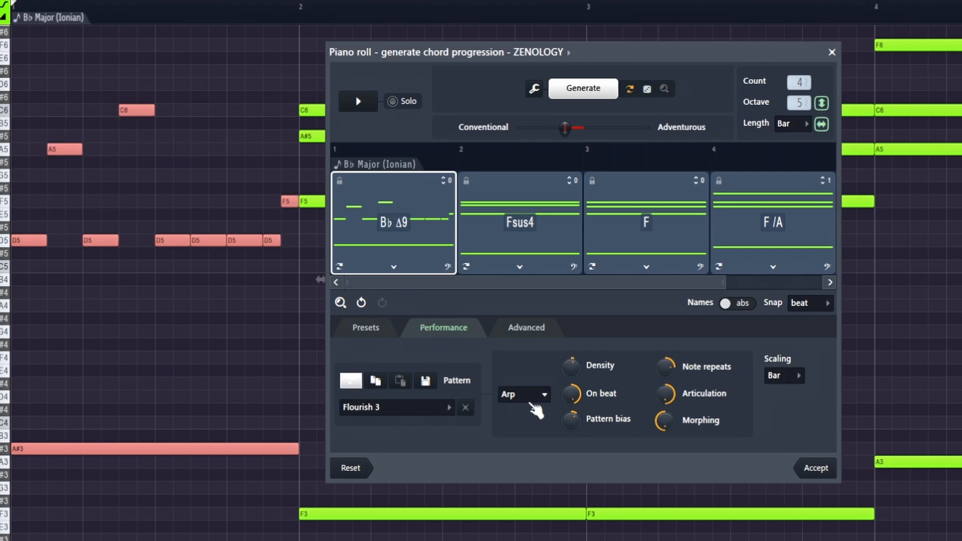
Switch the first chord's performance type to Chop, audition the Trance2 pattern, and set the pattern to Stab2
click(535, 394)
click(519, 423)
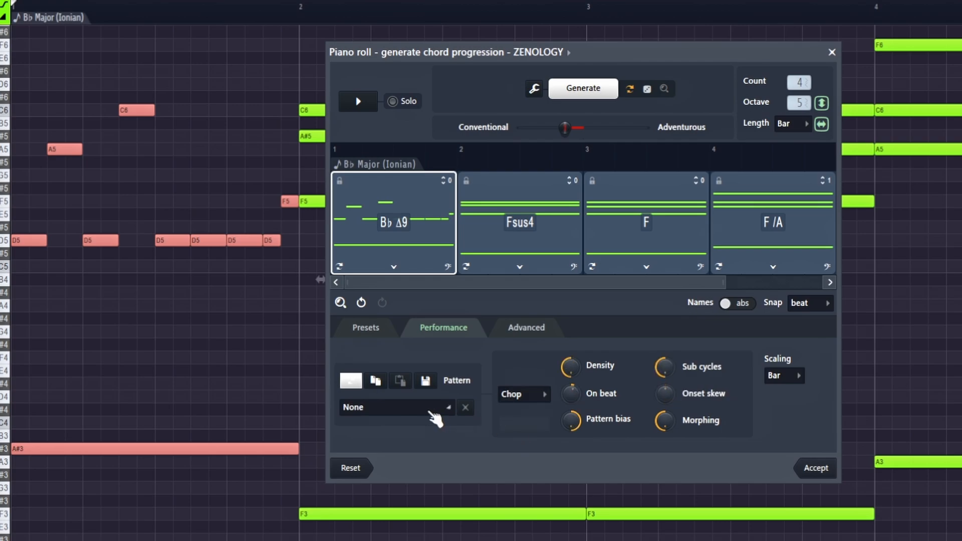
scroll(419, 415, down, 1)
scroll(418, 415, down, 2)
key(space)
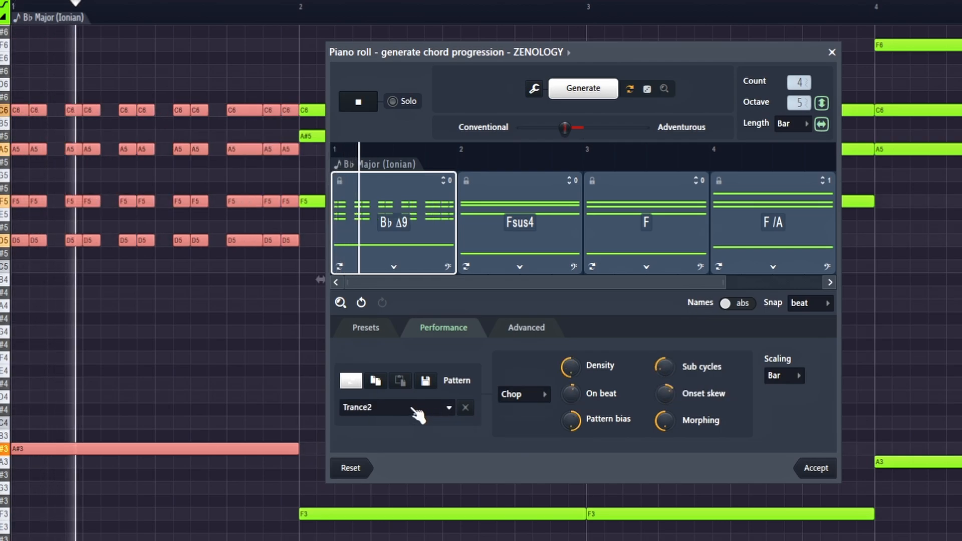
scroll(419, 415, down, 1)
key(space)
Switch the first chord's performance type to Humanize and apply the Spread pattern, moving the generator window to expose the notes
click(521, 394)
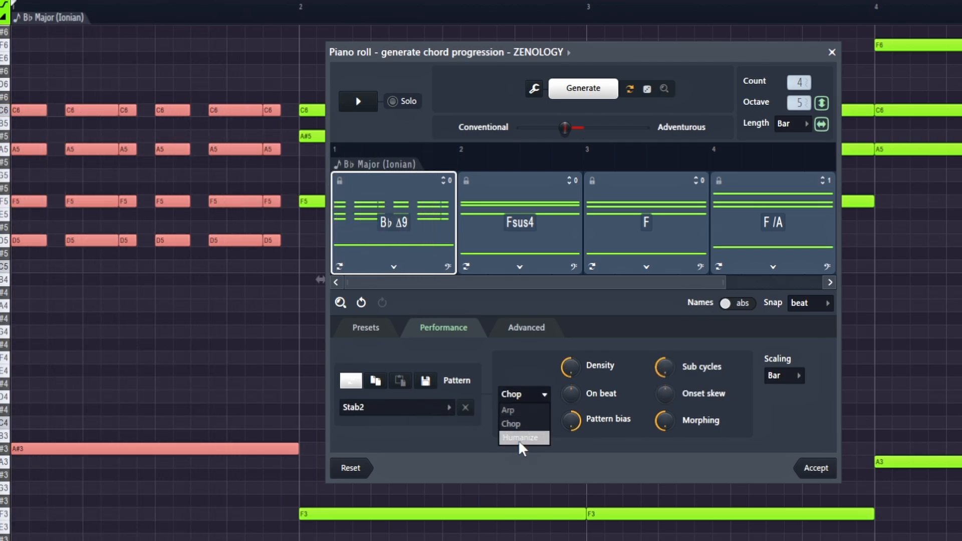
click(522, 444)
drag(603, 52, 857, 52)
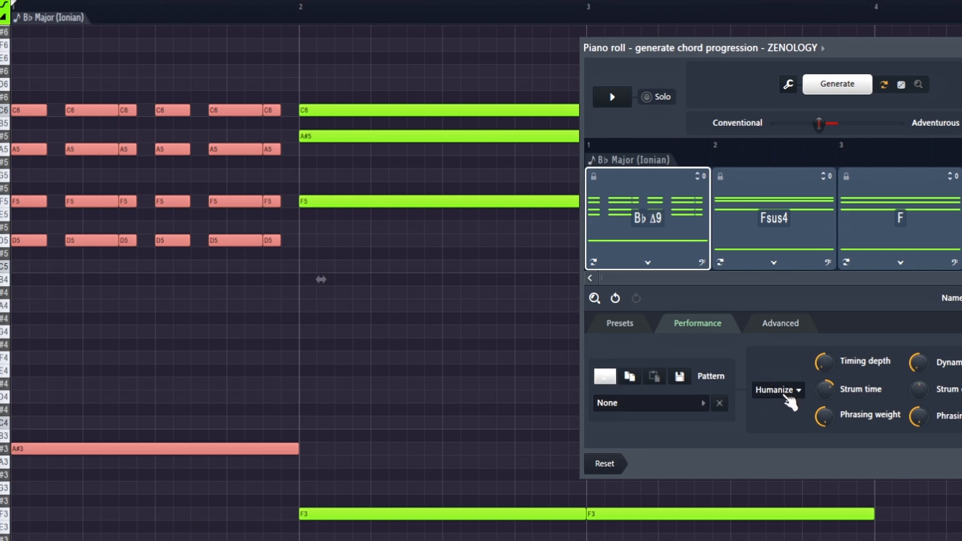
scroll(666, 406, down, 2)
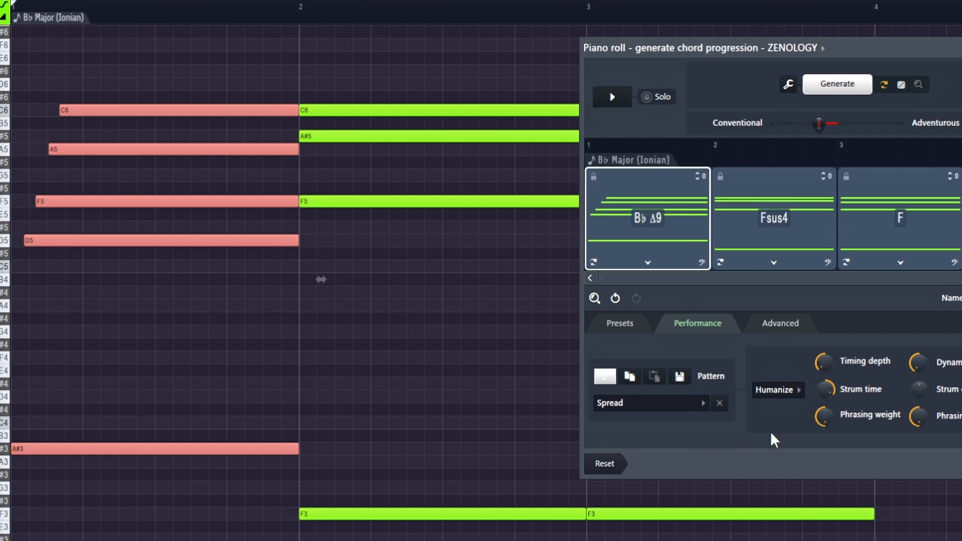
drag(871, 50, 550, 35)
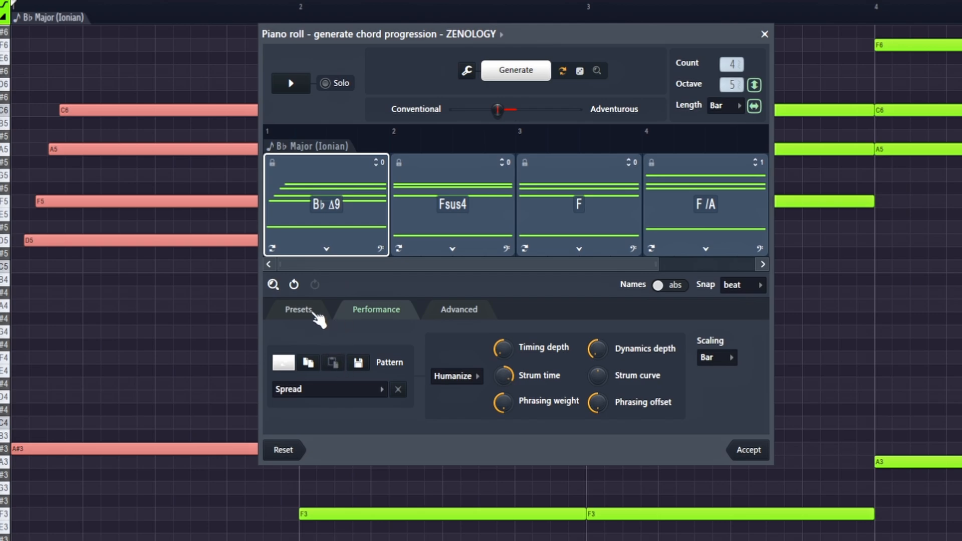
Return to the preset settings and reset the chord progression generator
click(317, 312)
click(285, 450)
click(576, 303)
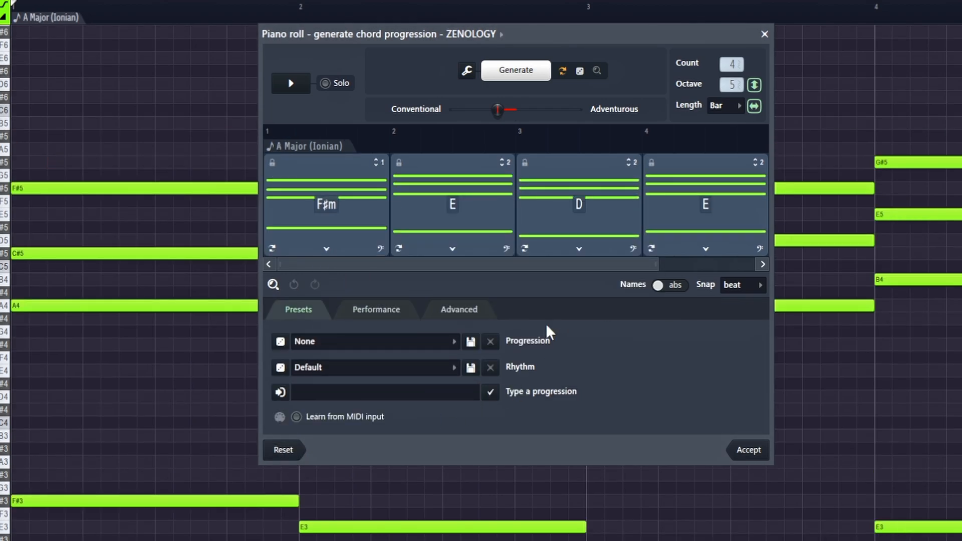
Apply the minor progression preset i 11-♭VII Δ9-i 11-♭VII Δ9: Listful and play it with the generator window moved aside
click(370, 343)
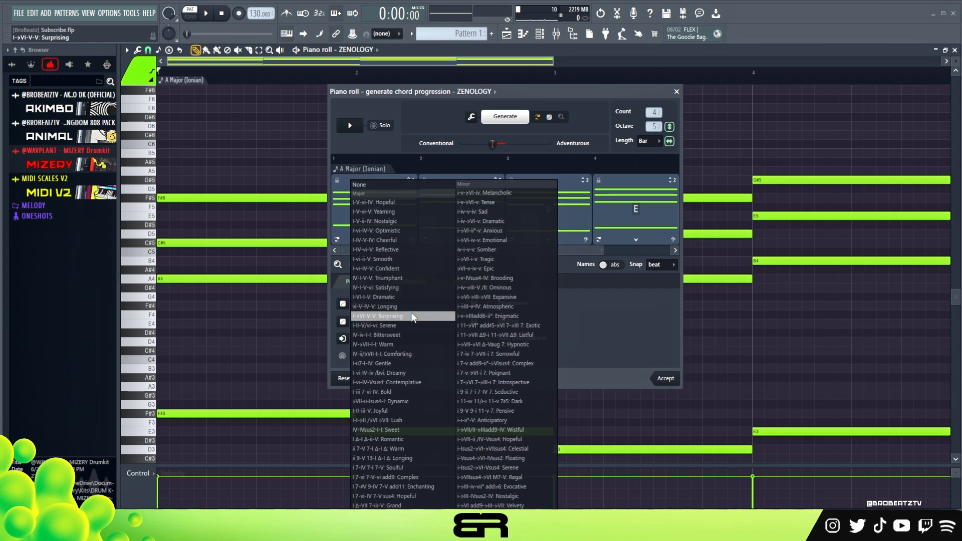
click(491, 334)
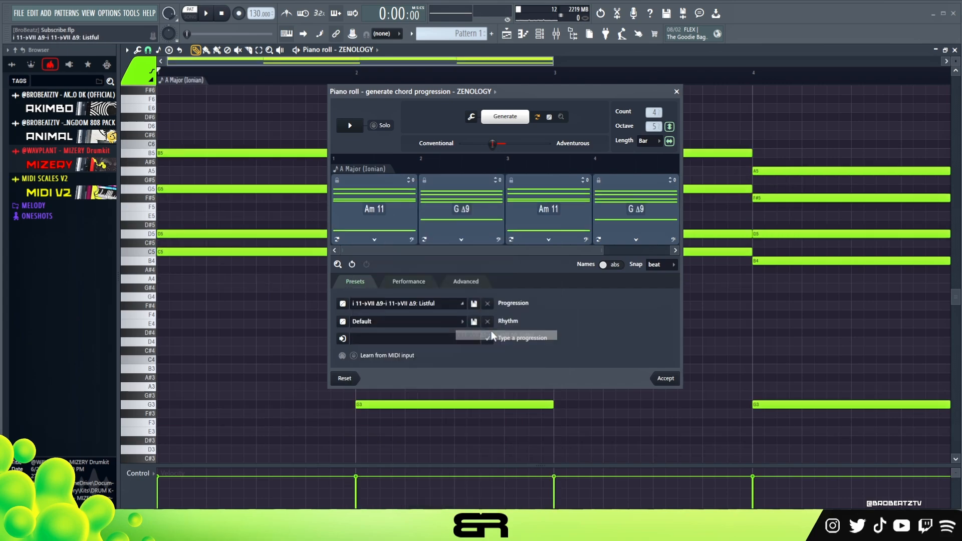
drag(522, 91, 473, 92)
key(space)
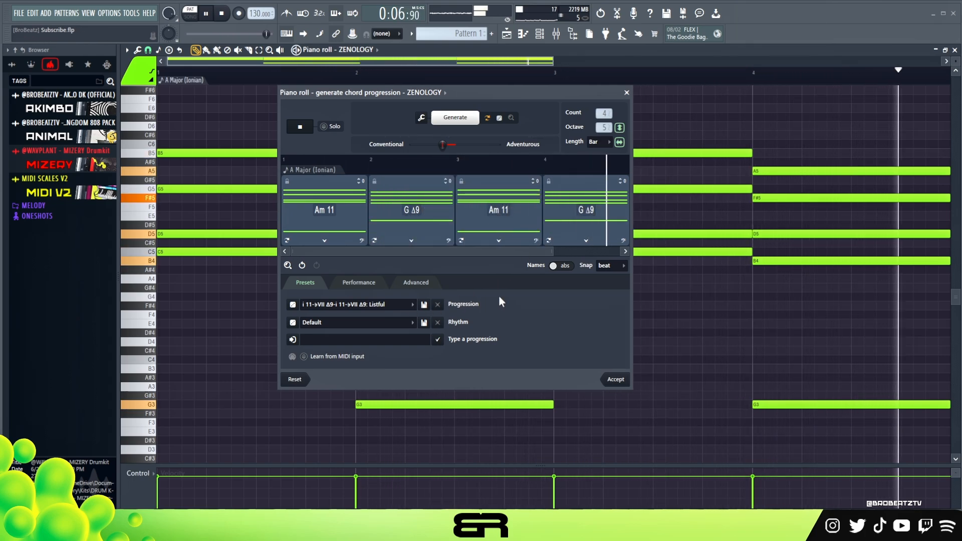
key(space)
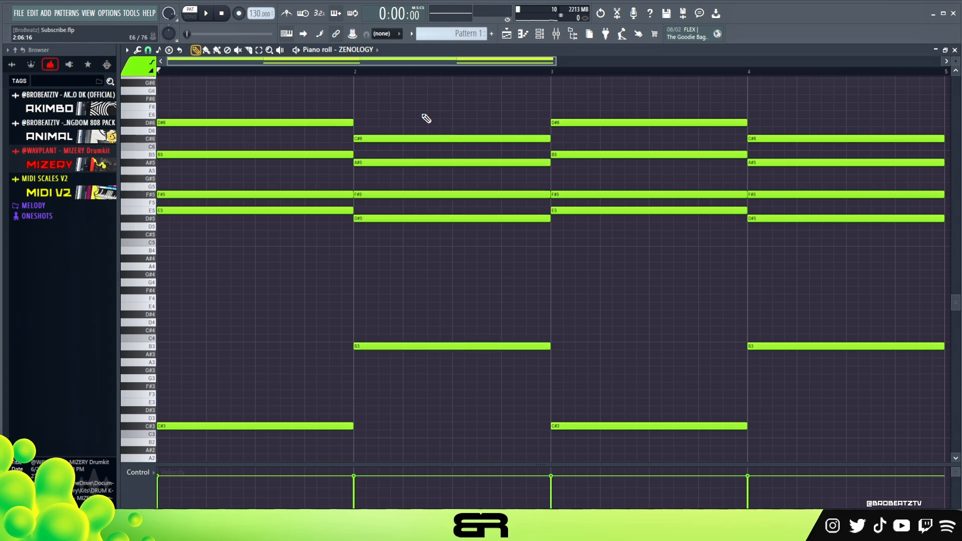
Play back the four-bar ZENOLOGY chord pattern in the piano roll
key(space)
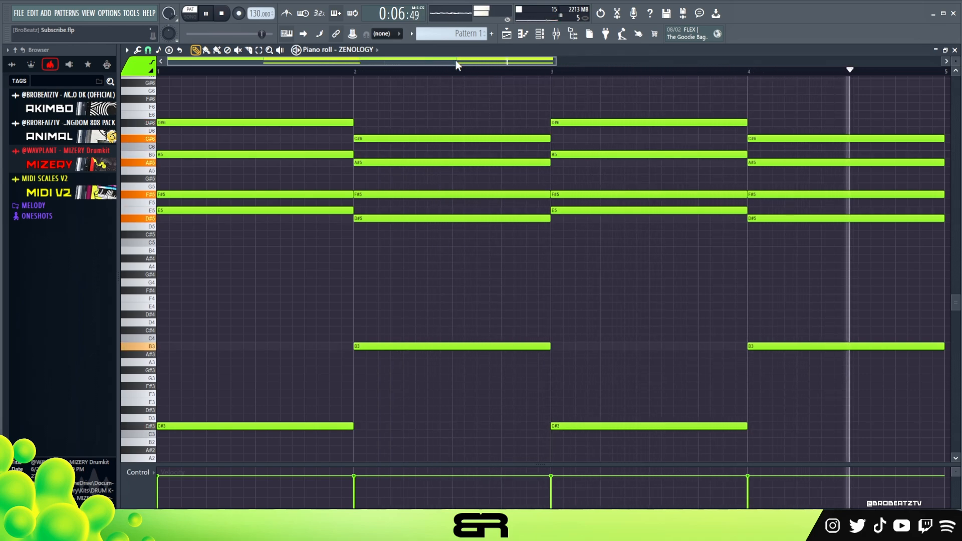
Transpose all the chord notes down one semitone and add a one-bar C5 note to the first chord
key(space)
key(ctrl+a)
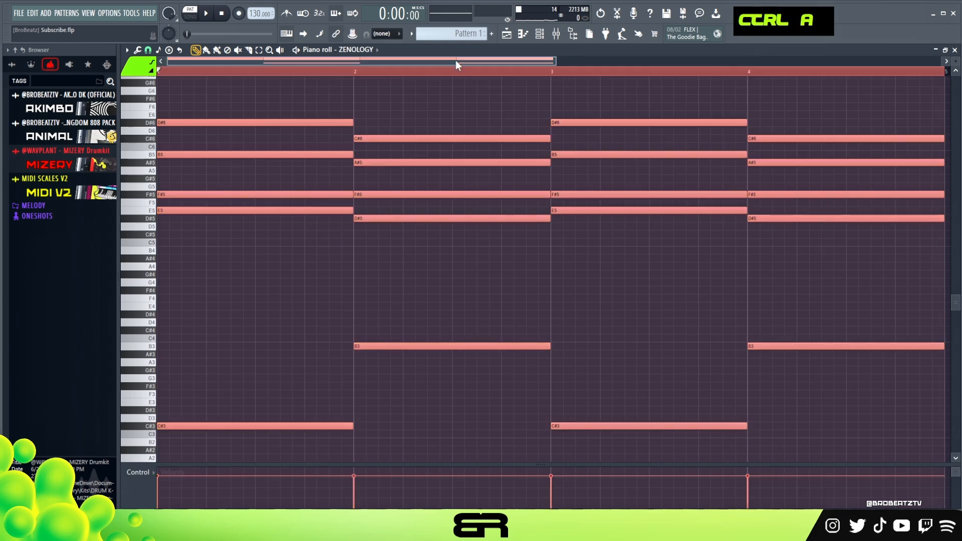
key(shift+Down)
right_click(223, 243)
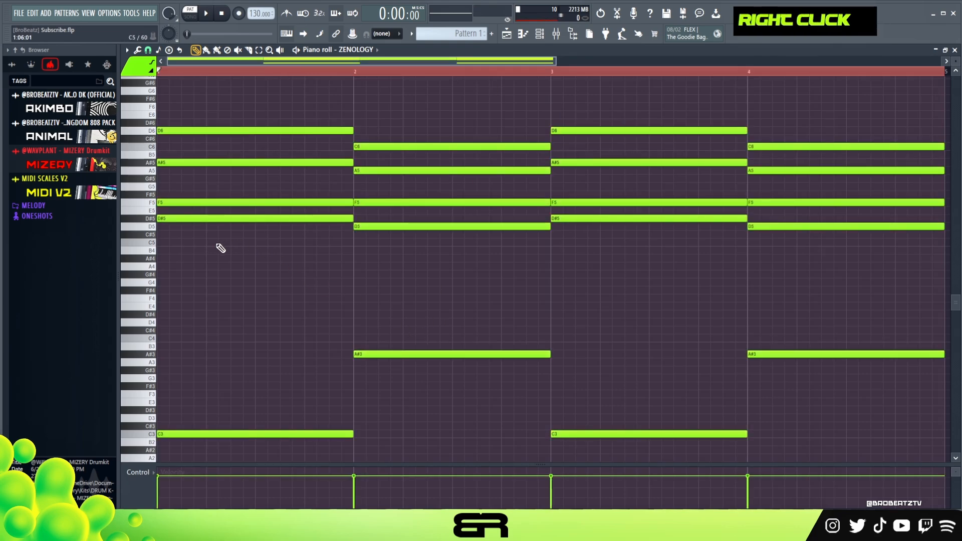
drag(177, 245, 145, 243)
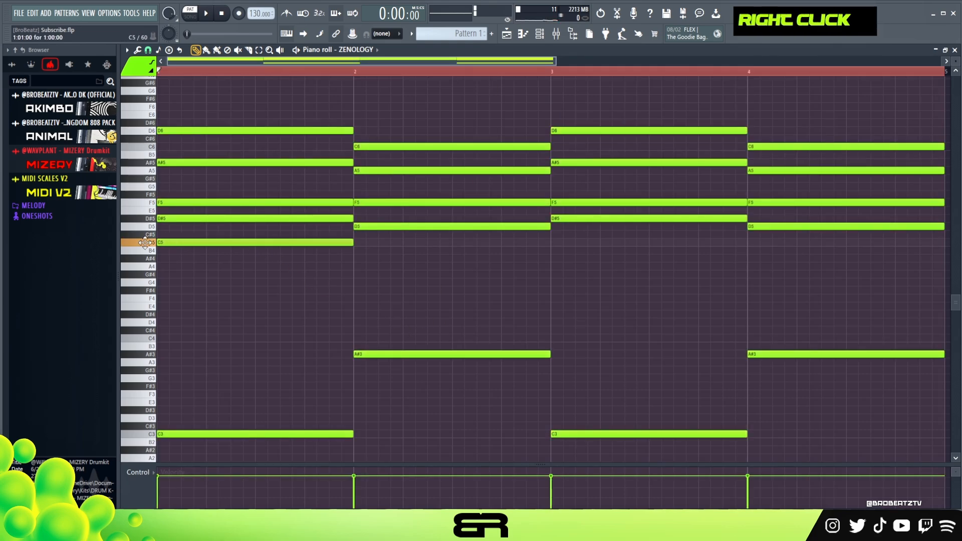
double_click(211, 71)
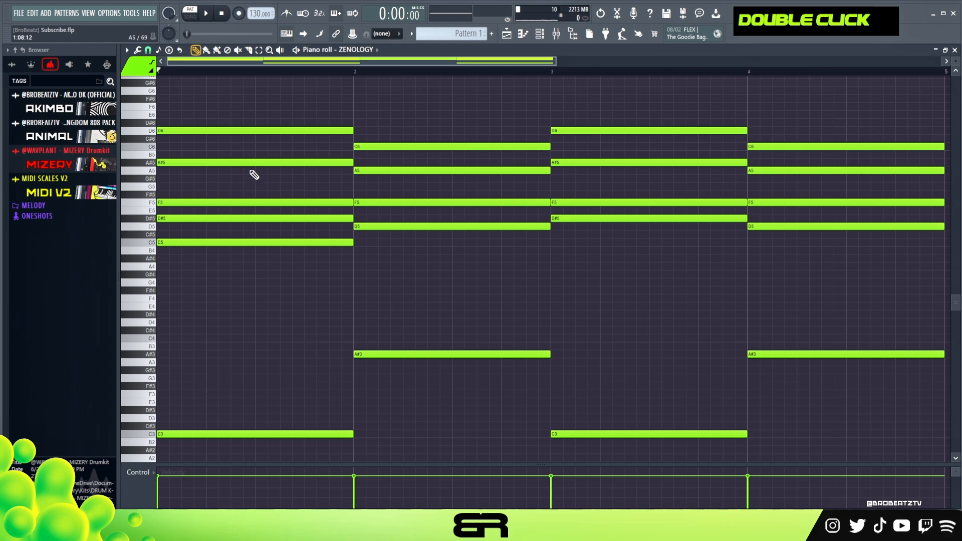
Check the snap-to-scale list and audition the grouped first and second chords
right_click(159, 50)
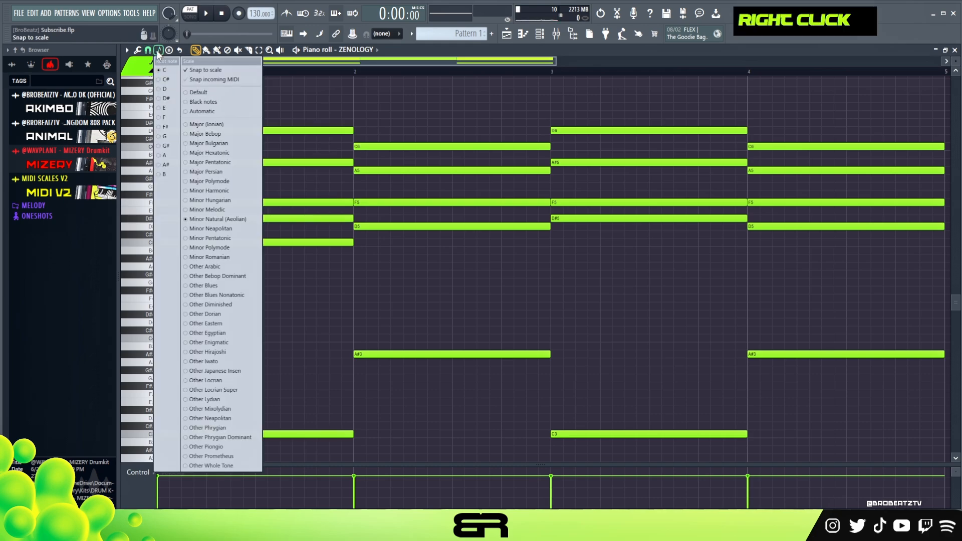
right_click(387, 107)
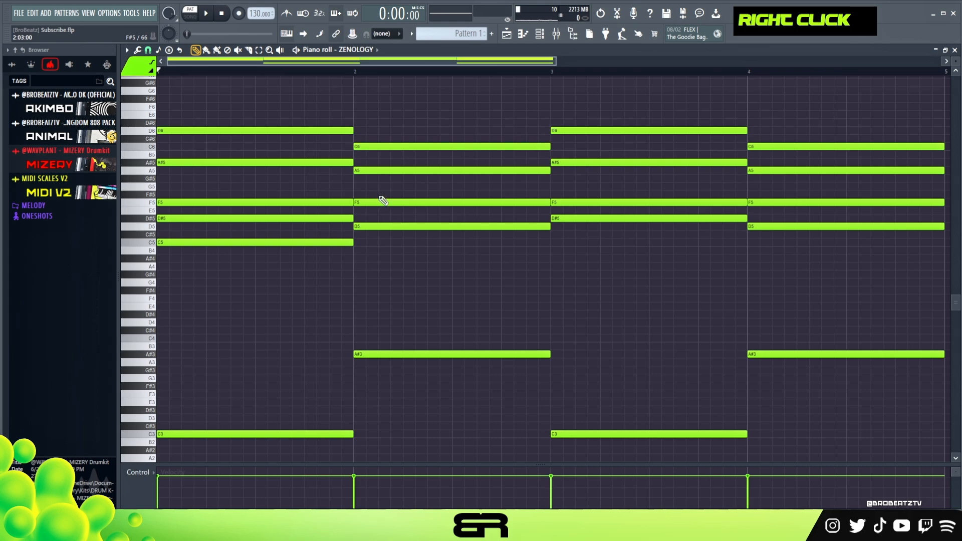
alt+right_click(276, 221)
mouse_move(389, 150)
mouse_down()
mouse_move(429, 153)
mouse_move(374, 146)
mouse_move(384, 146)
mouse_up()
alt+right_click(361, 169)
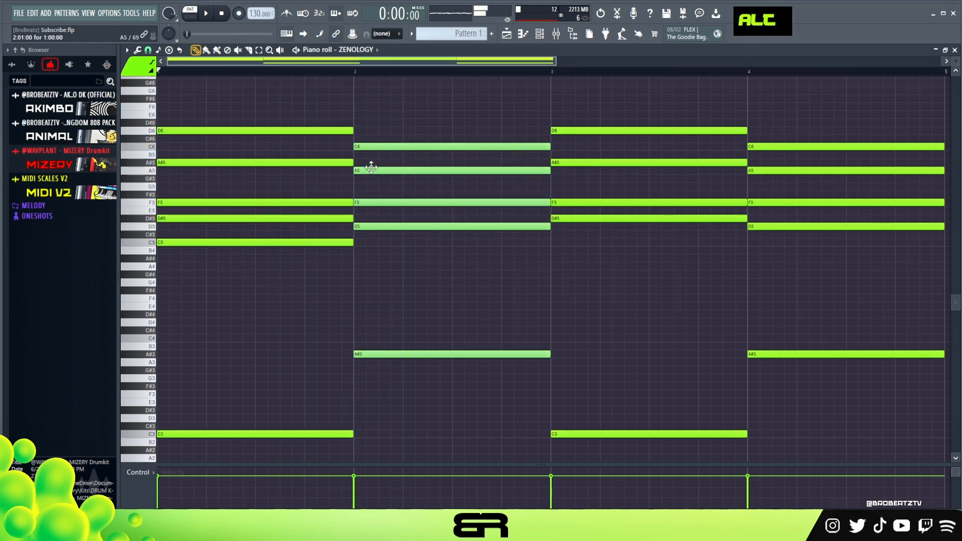
Ungroup all the chord notes and clear the selection
key(ctrl+a)
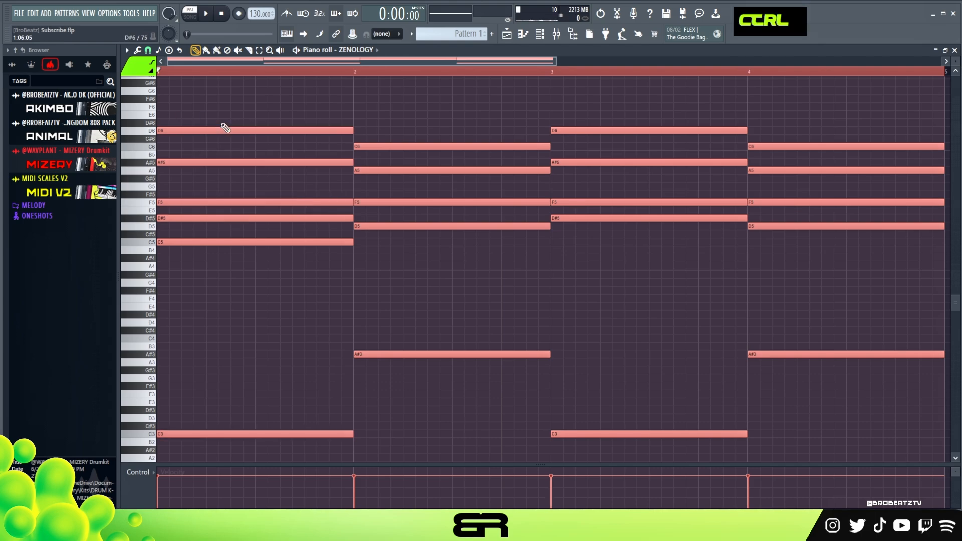
key(ctrl+a)
click(123, 51)
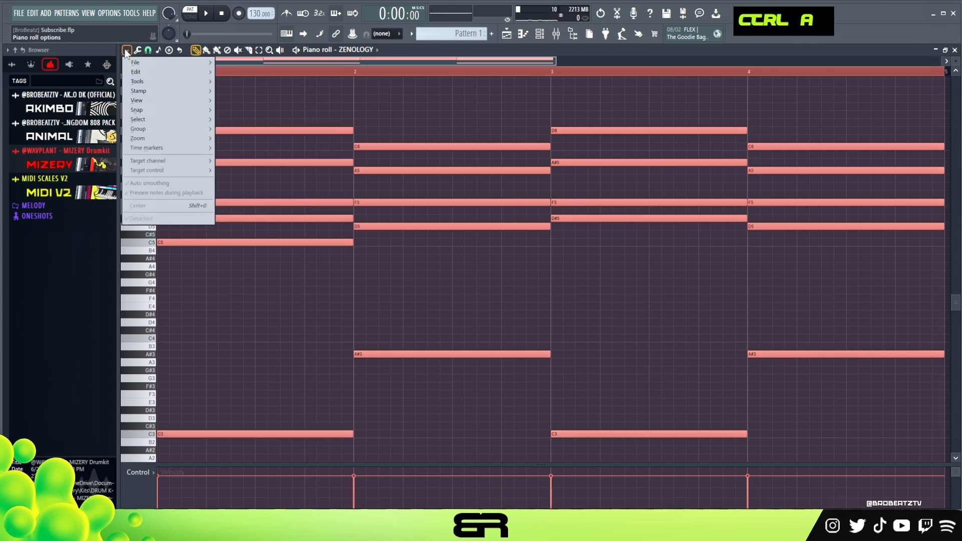
mouse_move(159, 128)
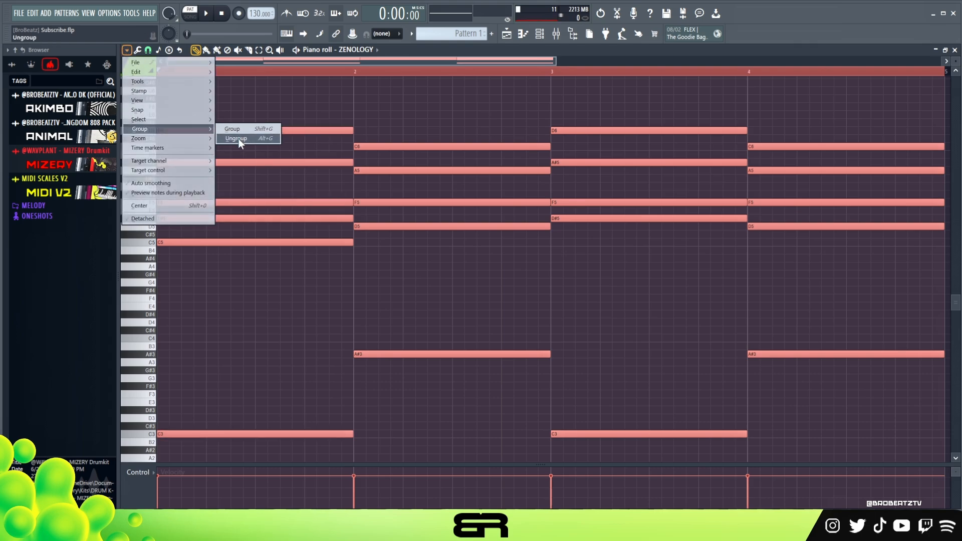
click(240, 139)
mouse_move(430, 146)
mouse_down()
mouse_move(428, 134)
mouse_move(425, 149)
mouse_up()
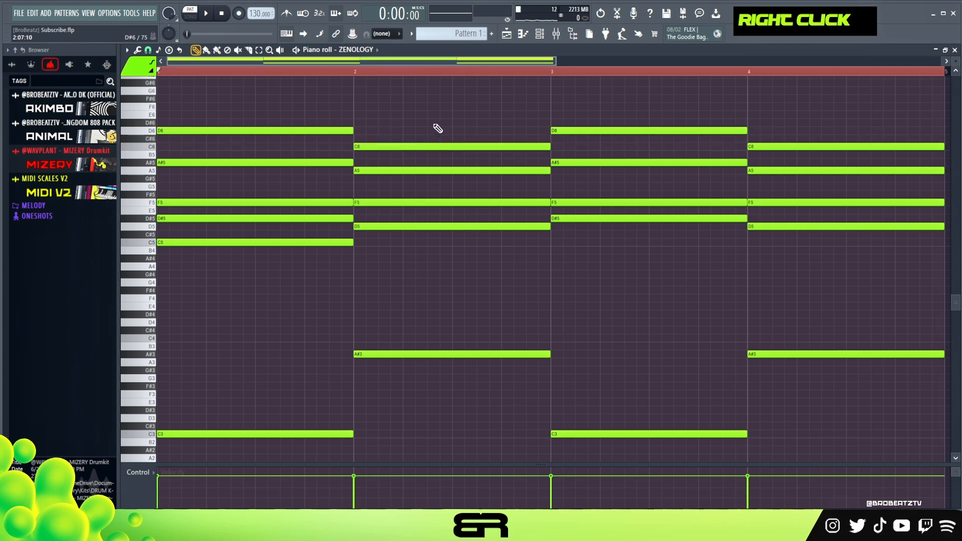
double_click(431, 75)
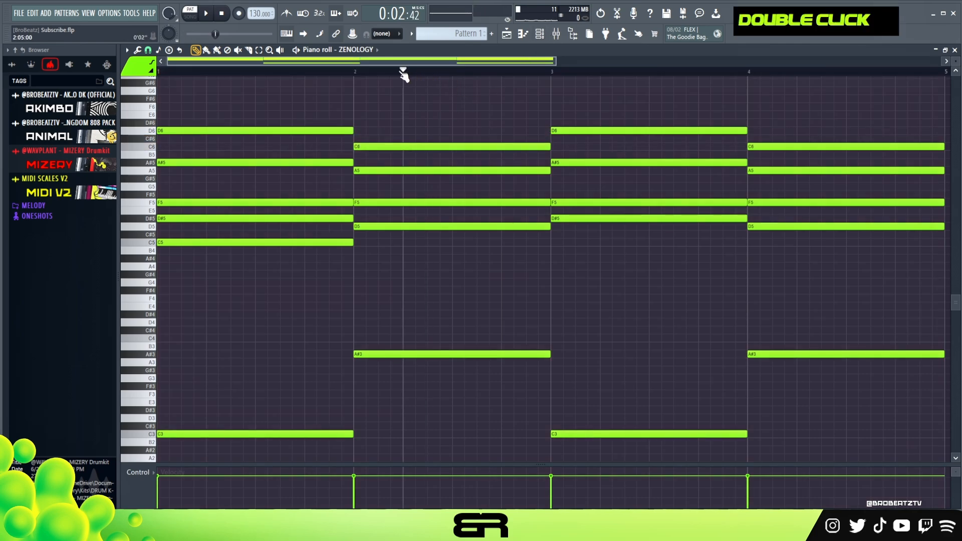
Paste the chords into the second ZENOLOGY channel of the channel rack and play back the two layers
click(541, 36)
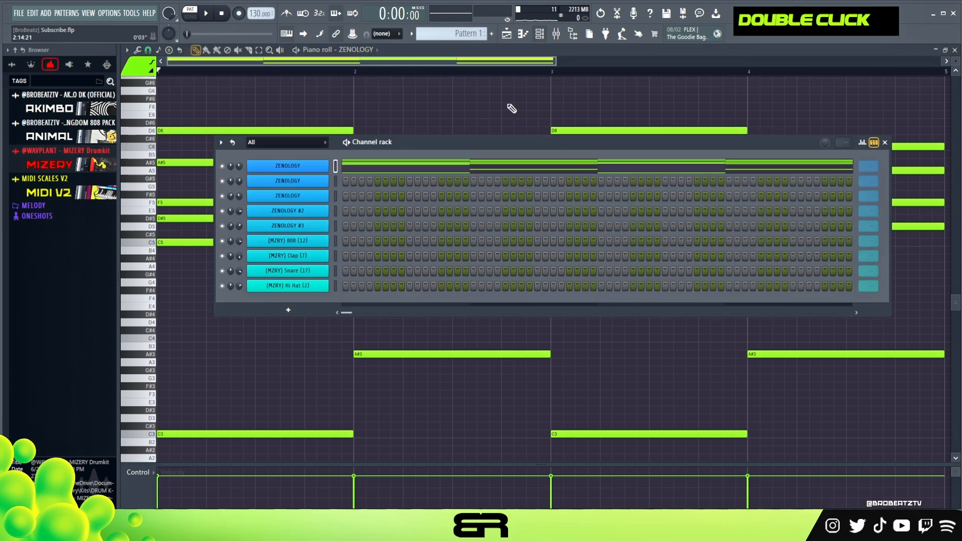
right_click(325, 181)
key(Escape)
right_click(303, 182)
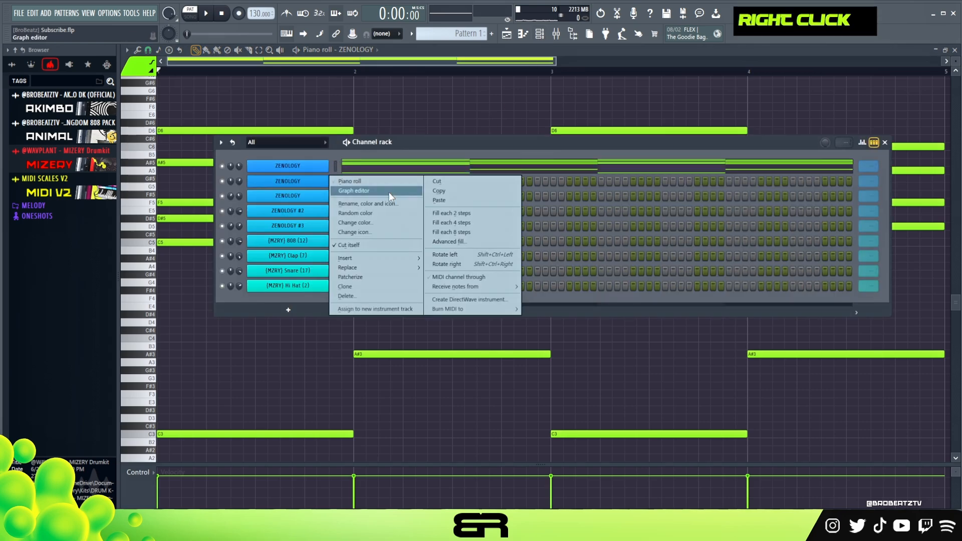
click(436, 200)
key(space)
key(space)
key(space)
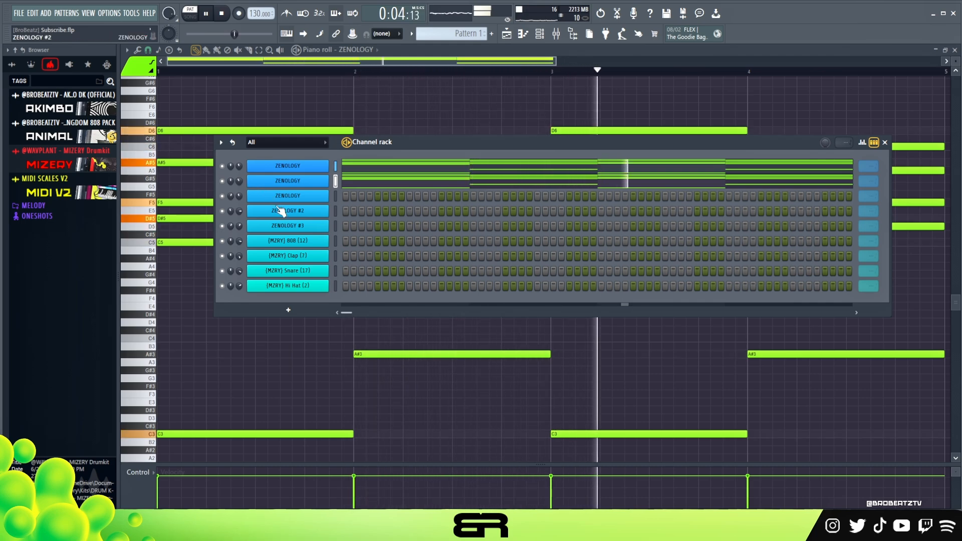
key(space)
Try a clap on the ninth step and a few hi-hat hits over the chords, clearing them after playback
click(409, 255)
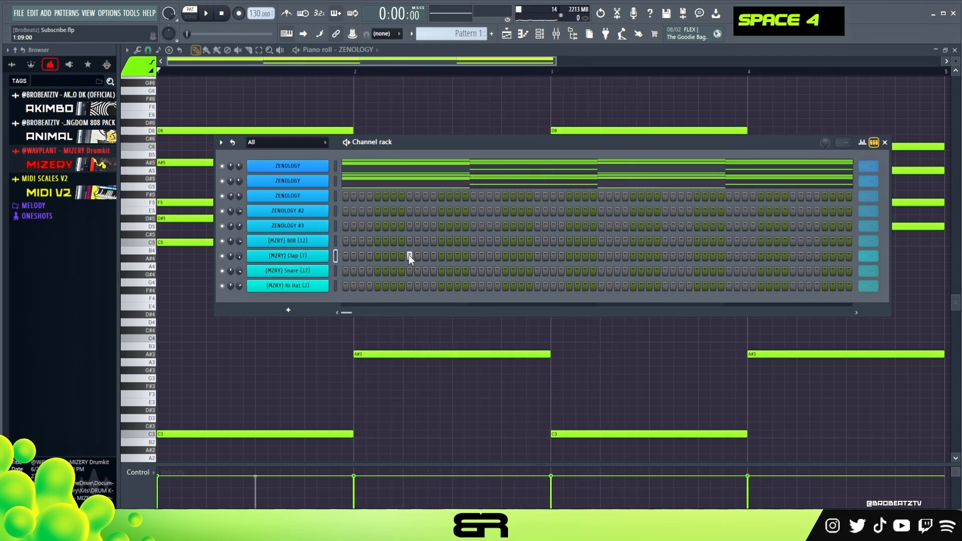
drag(345, 286, 367, 287)
right_click(369, 286)
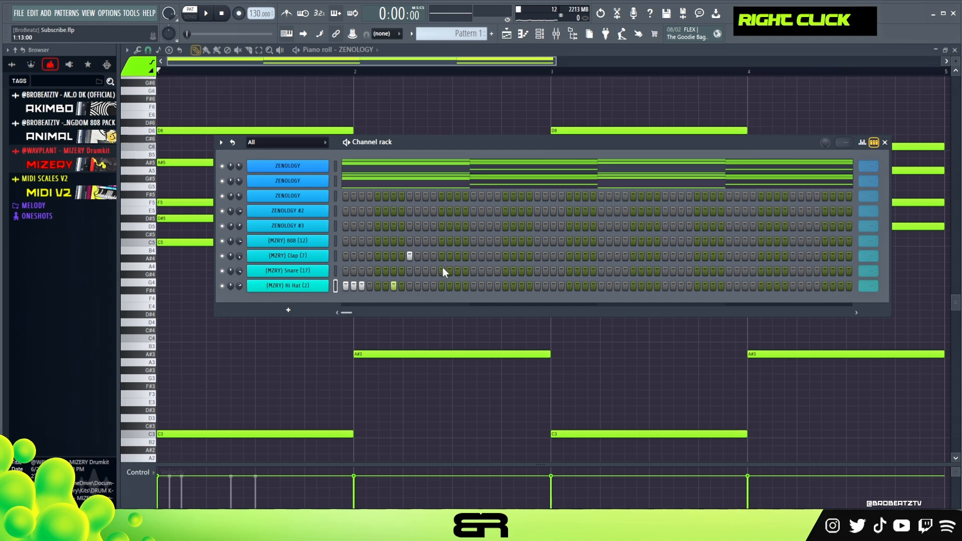
key(space)
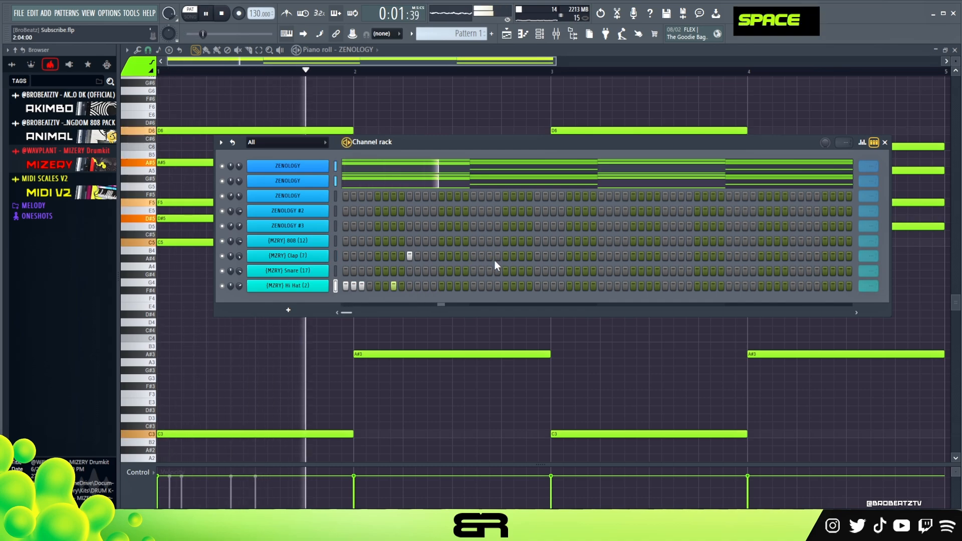
right_click(409, 256)
key(space)
right_click(346, 286)
Copy the second ZENOLOGY channel's chords to the third ZENOLOGY channel
right_click(304, 183)
click(438, 192)
right_click(316, 196)
click(437, 216)
Try the chords as a fourth layer on the ZENOLOGY #2 channel and cut them out again
right_click(300, 212)
click(431, 225)
key(space)
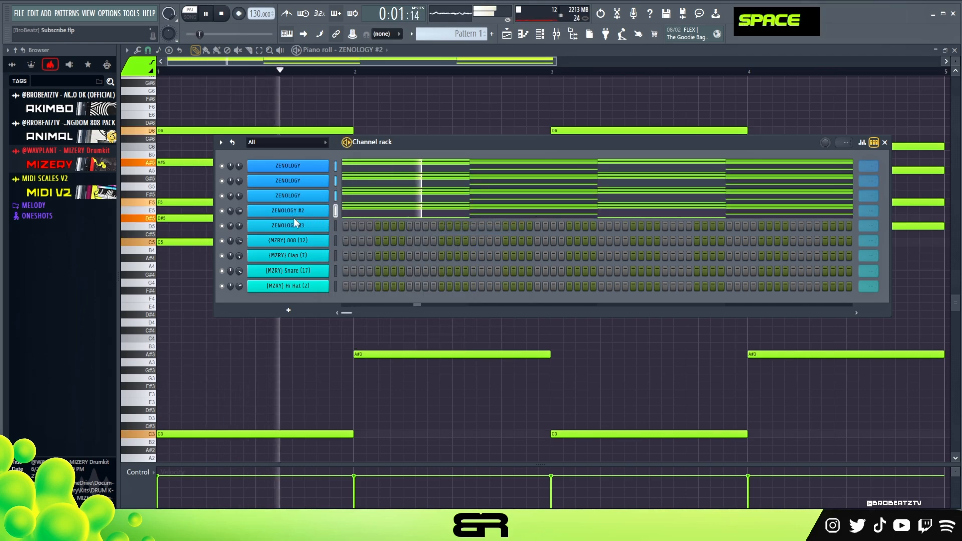
key(space)
key(space)
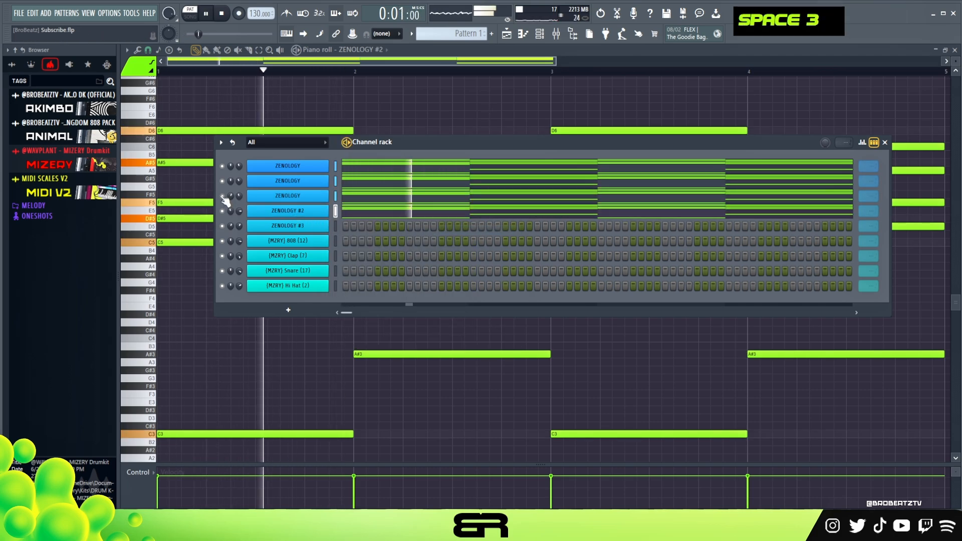
key(space)
ctrl+double_click(289, 213)
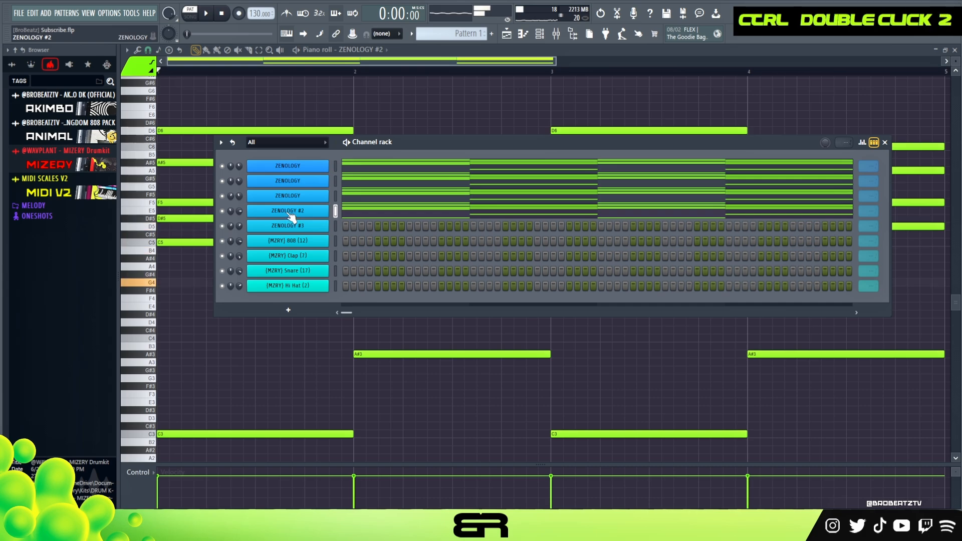
right_click(311, 211)
click(434, 213)
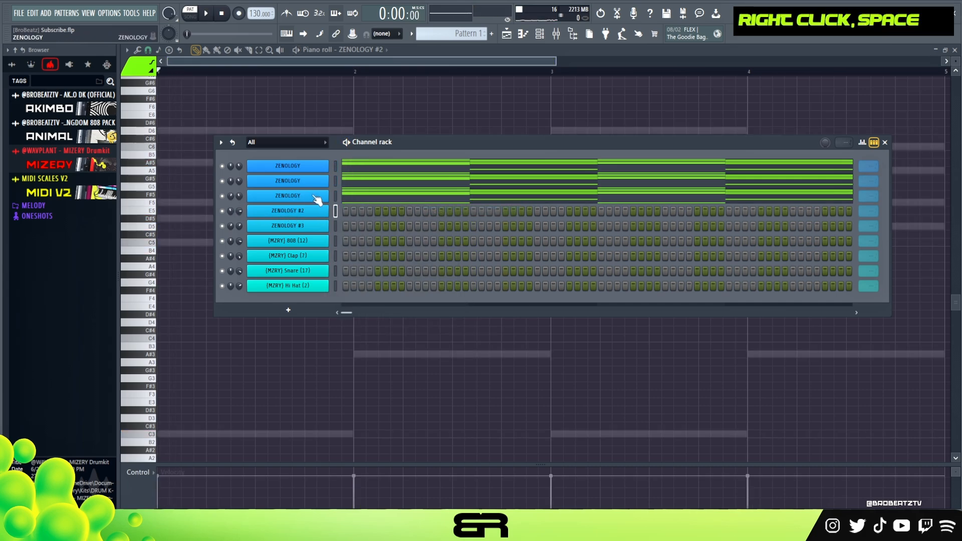
Play back the three layered ZENOLOGY channels
key(space)
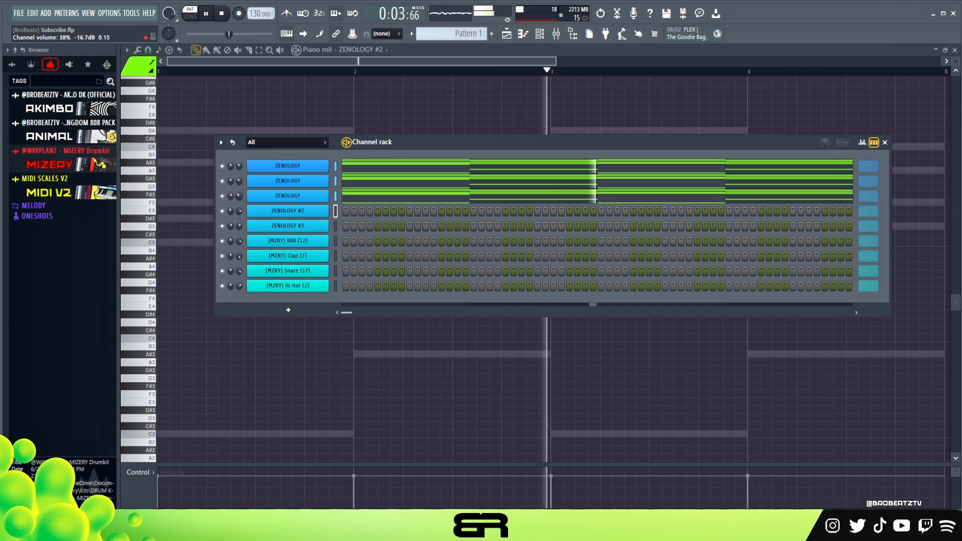
key(space)
key(space)
key(space)
In the first ZENOLOGY channel, start the second and fourth chords one beat later, extending the preceding chords to meet them
right_click(374, 120)
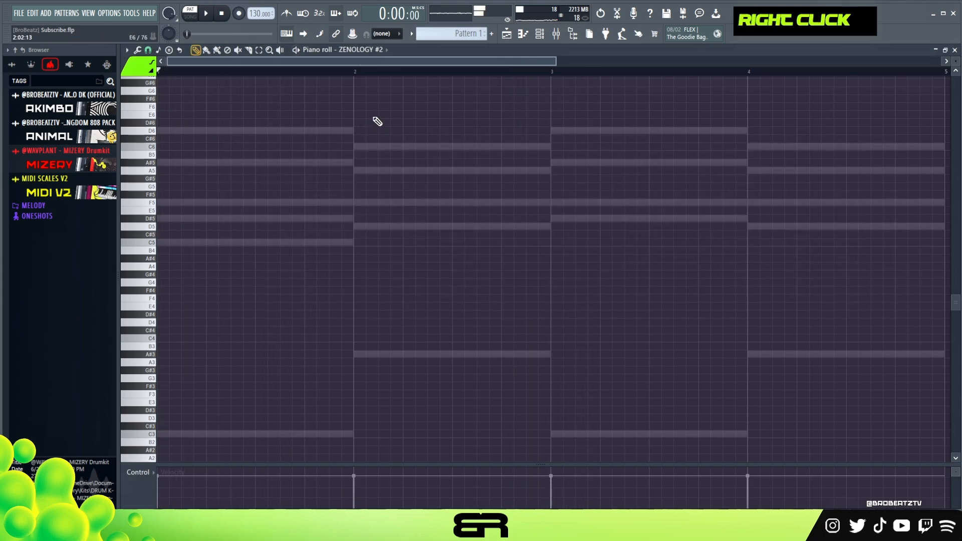
right_click(343, 134)
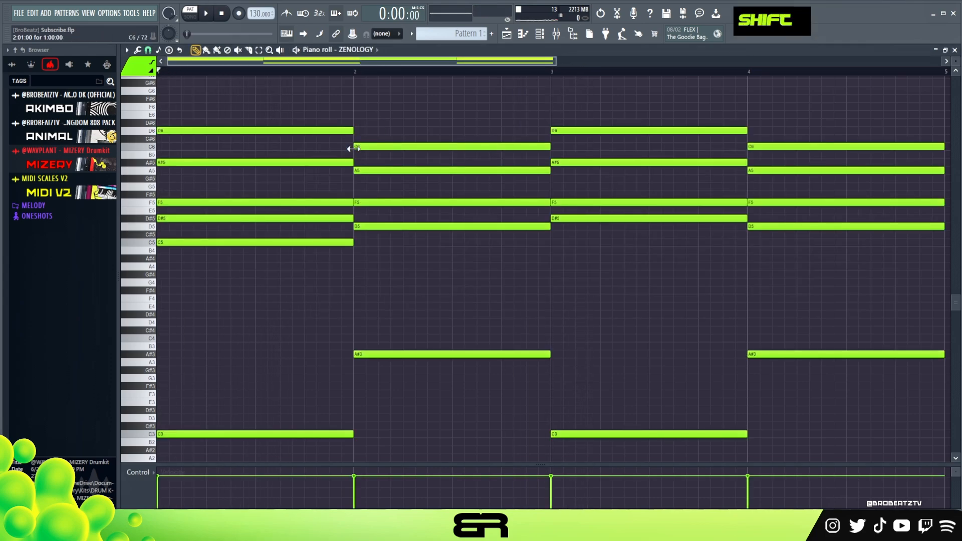
drag(355, 149, 404, 149)
drag(748, 149, 797, 153)
Copy the first ZENOLOGY channel's retimed chords to the second and third ZENOLOGY channels and play the pattern
click(540, 33)
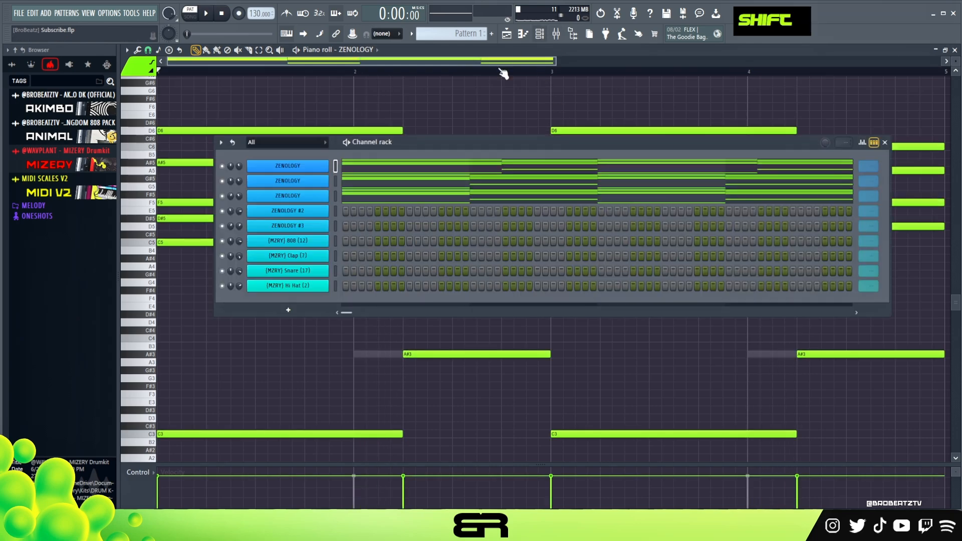
right_click(313, 167)
click(446, 200)
right_click(314, 196)
click(454, 214)
click(539, 33)
key(space)
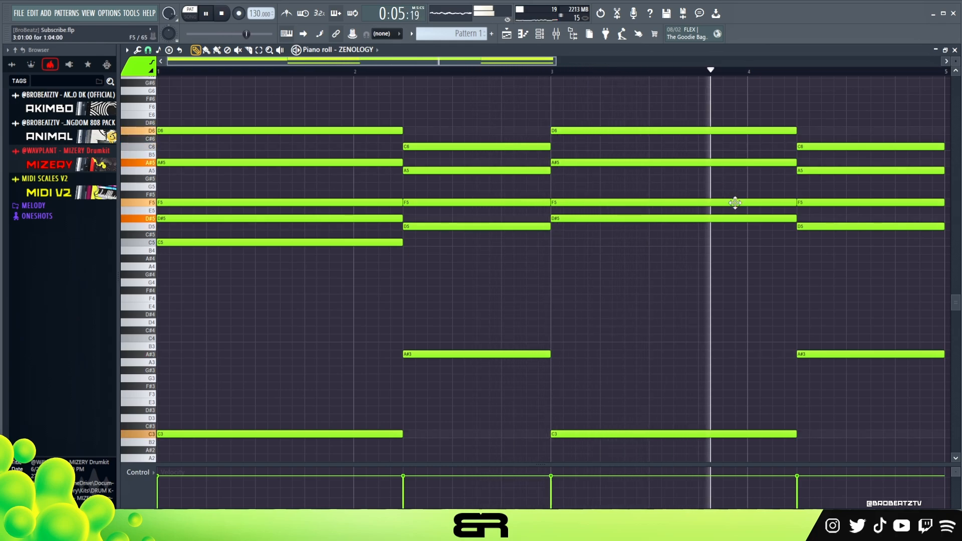
key(space)
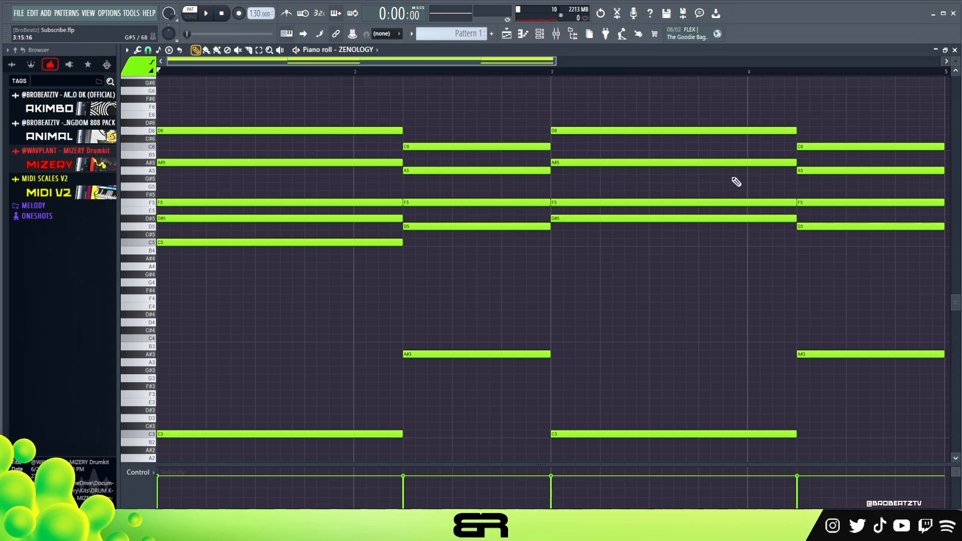
Lower the last chord's C6 and A5 notes by one octave and play back the pattern
ctrl+drag(865, 134, 840, 180)
key(ctrl+Down)
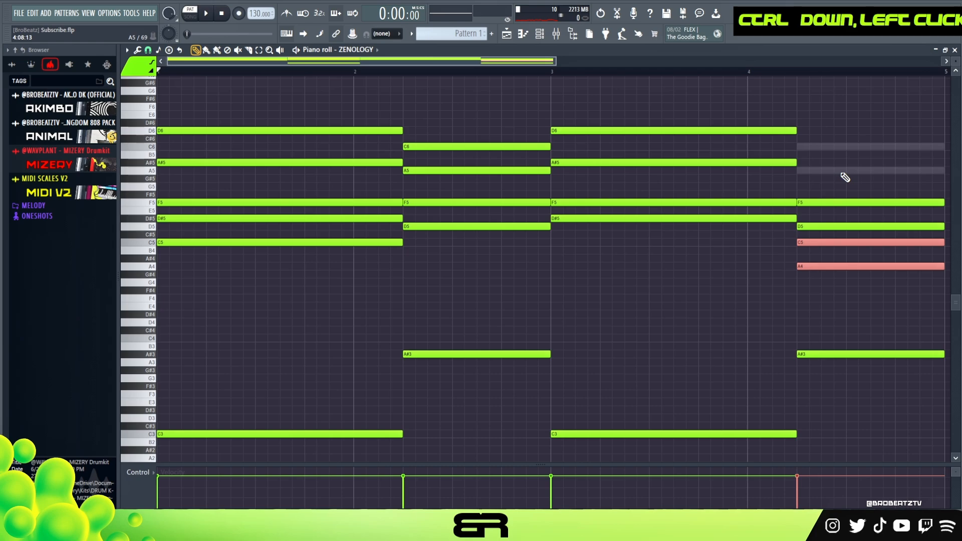
right_click(845, 177)
key(space)
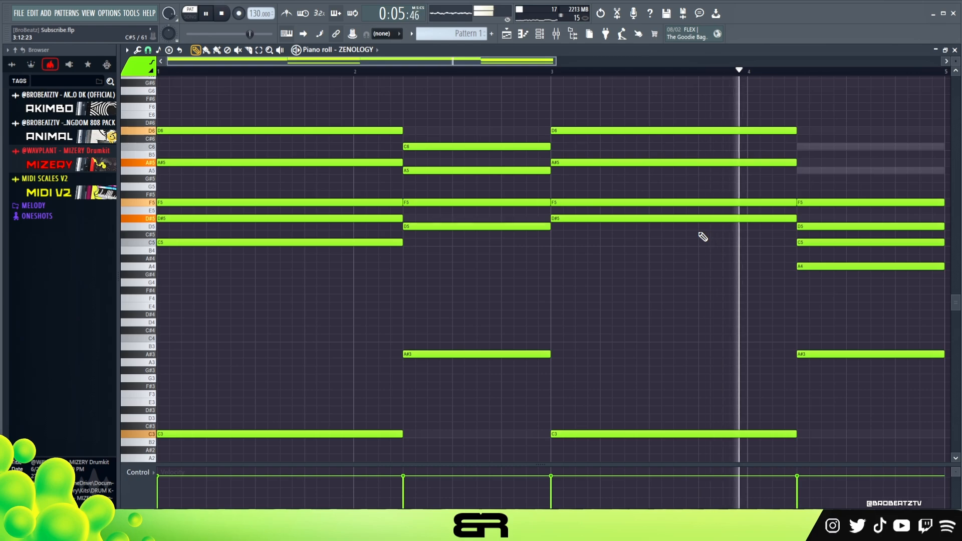
key(space)
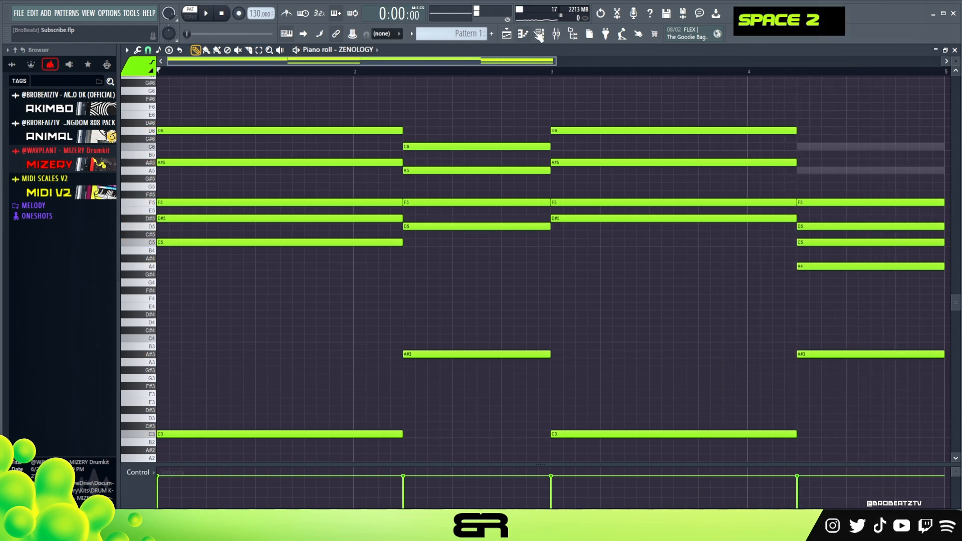
Copy the third ZENOLOGY channel's revised chords to the second and first ZENOLOGY channels and play the result
click(540, 34)
right_click(325, 198)
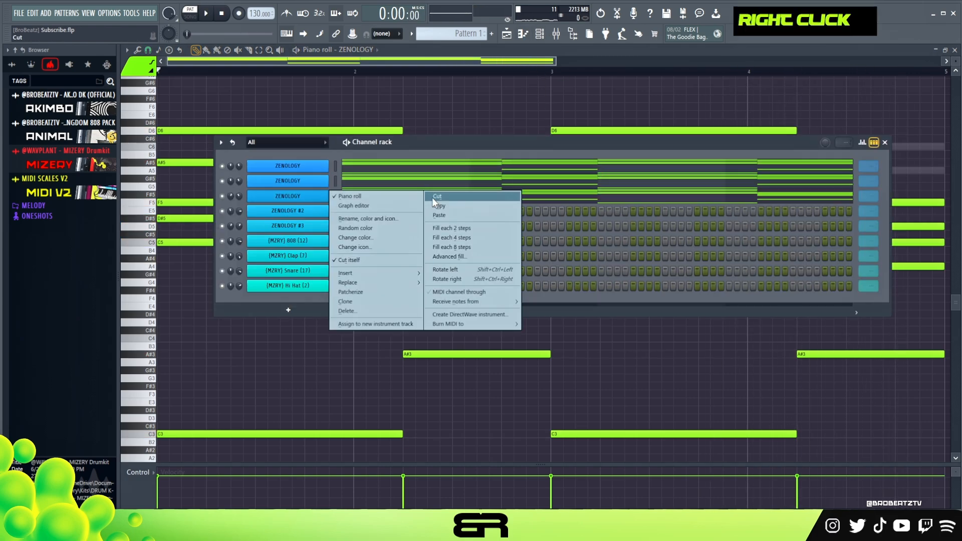
click(434, 205)
right_click(324, 184)
click(441, 201)
right_click(289, 167)
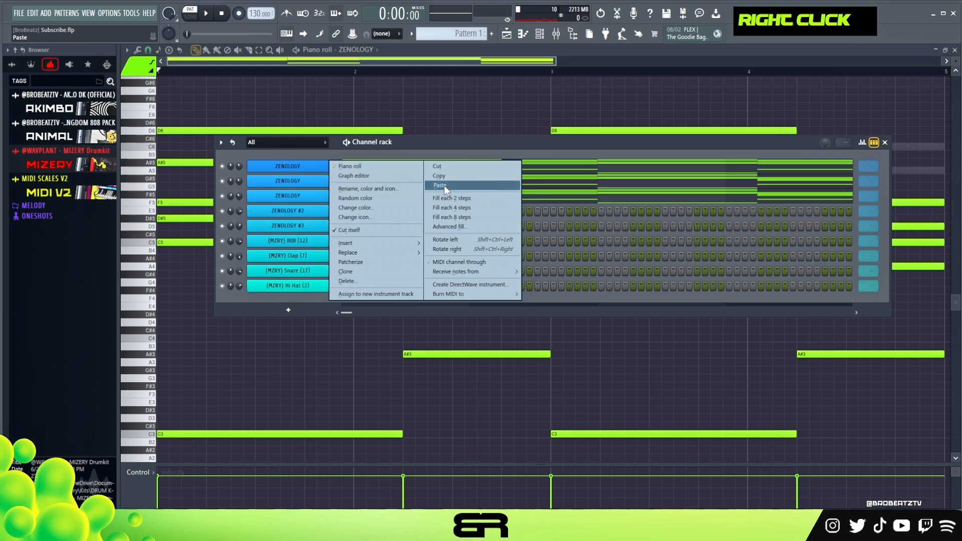
click(444, 185)
key(space)
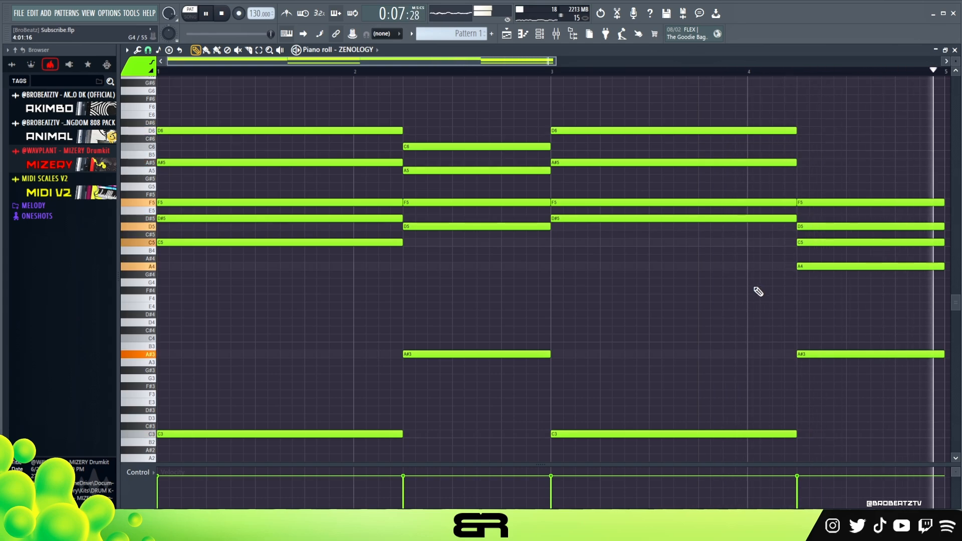
key(space)
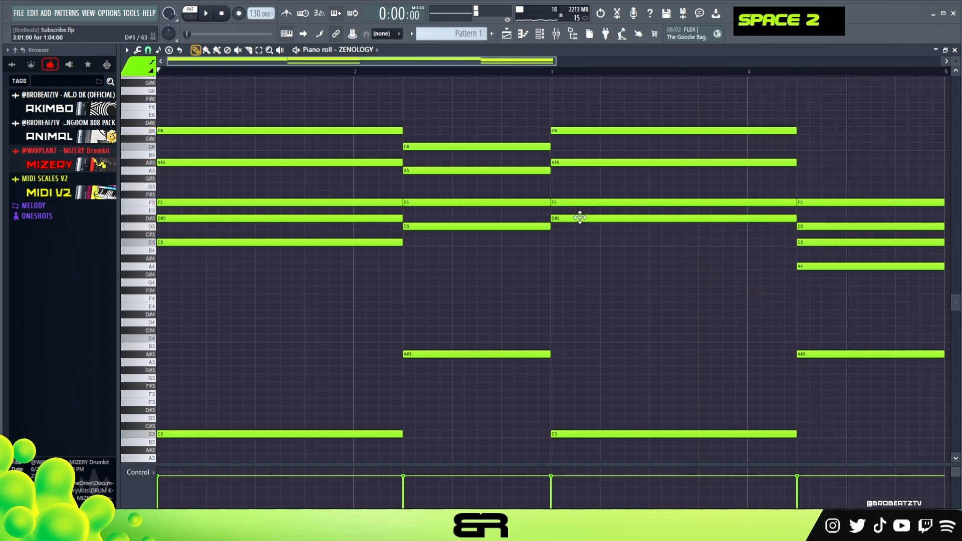
Select the three ZENOLOGY chord channels in the channel rack and route them to mixer Insert 1
click(542, 40)
mouse_move(474, 142)
mouse_down()
mouse_move(461, 146)
mouse_move(463, 136)
mouse_up()
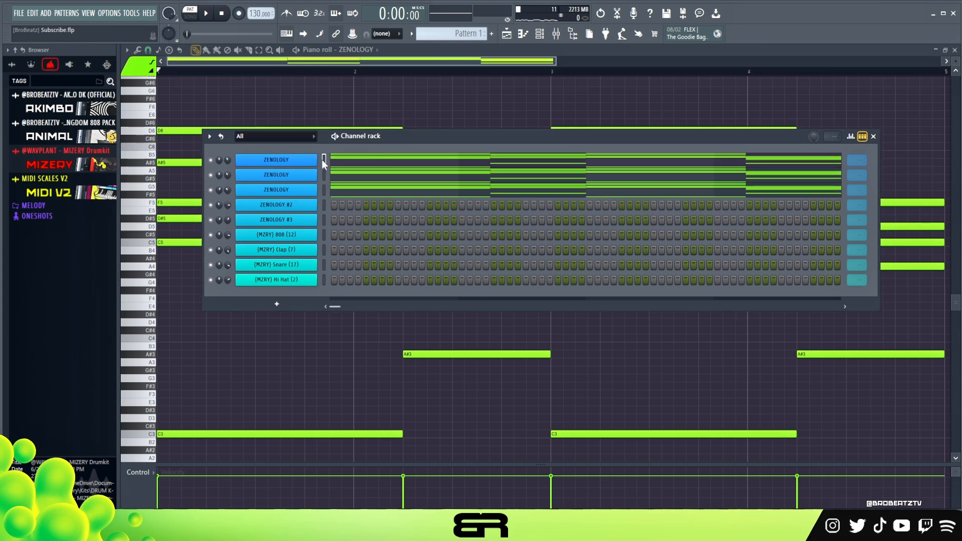
click(557, 40)
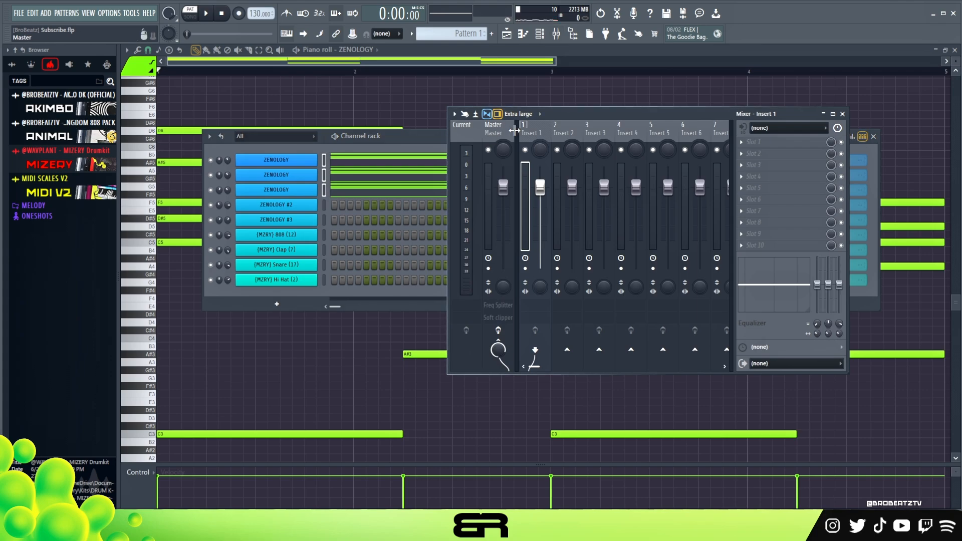
right_click(551, 124)
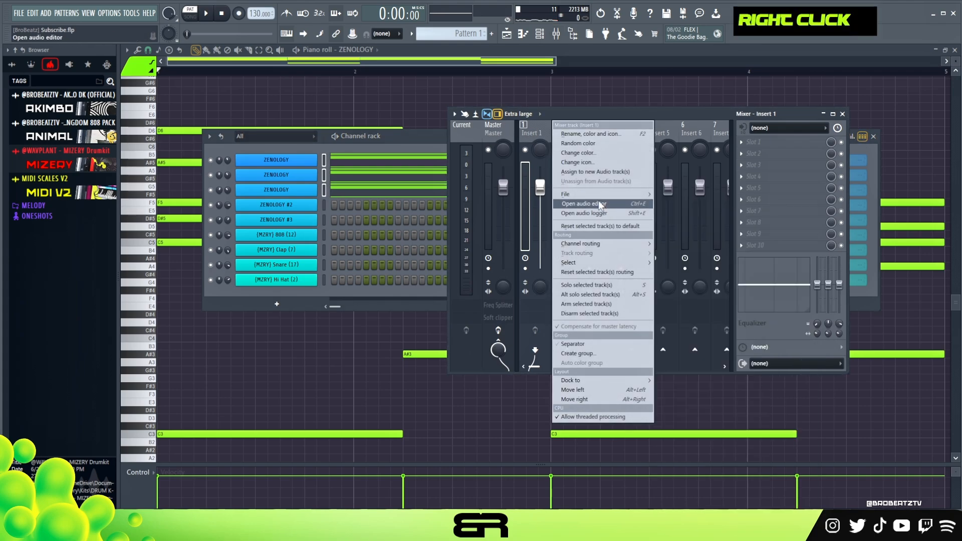
mouse_move(597, 243)
click(665, 242)
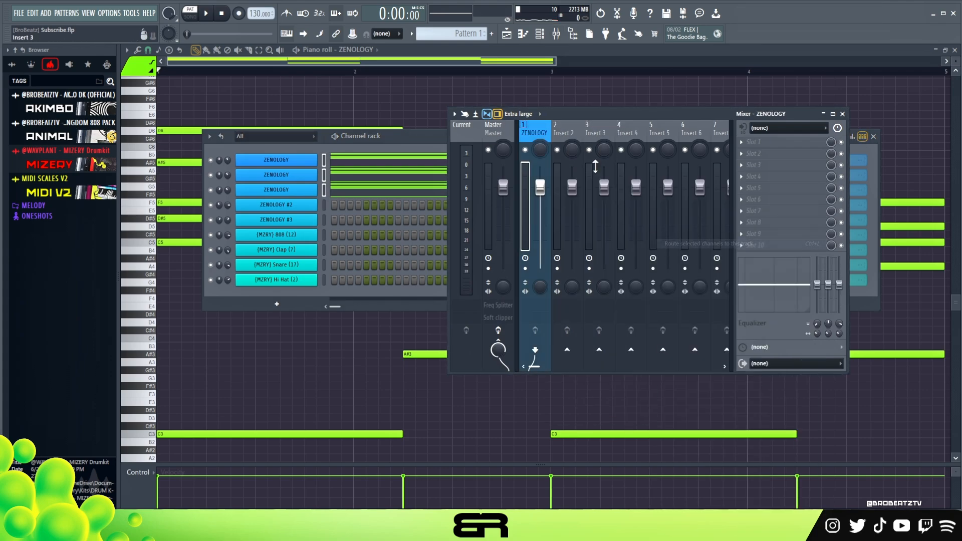
Load the BUS FX preset Simple Pitcher (VAl x EP2 x EQ) onto the ZENOLOGY mixer track
right_click(543, 134)
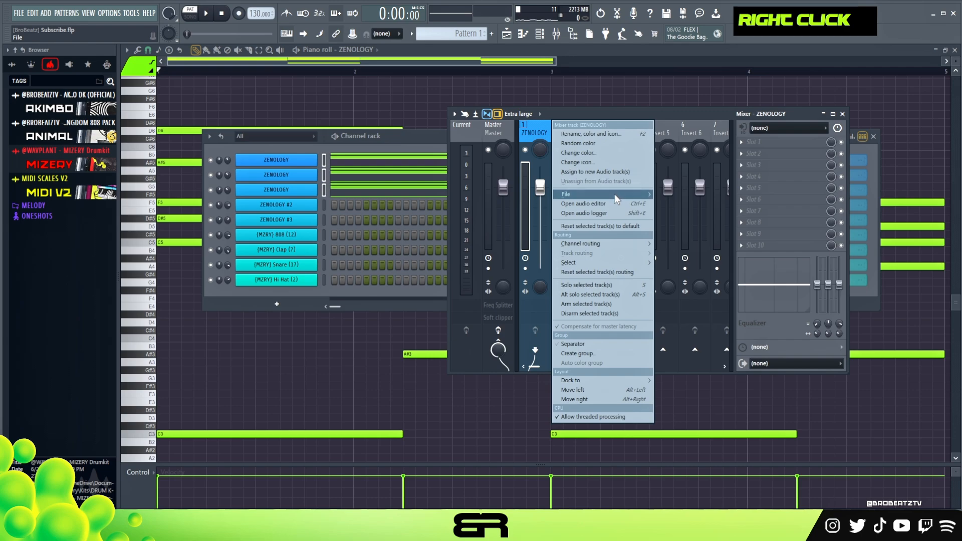
mouse_move(614, 194)
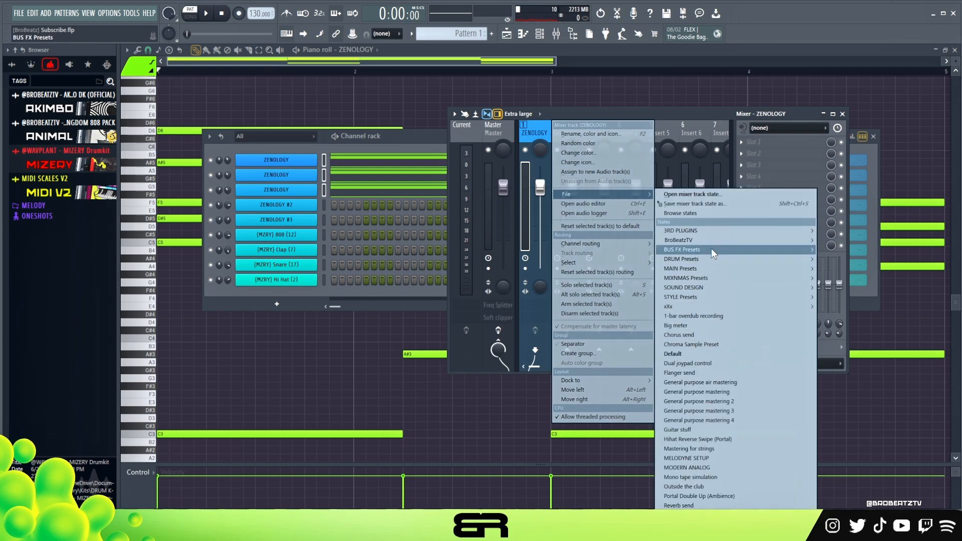
mouse_move(812, 253)
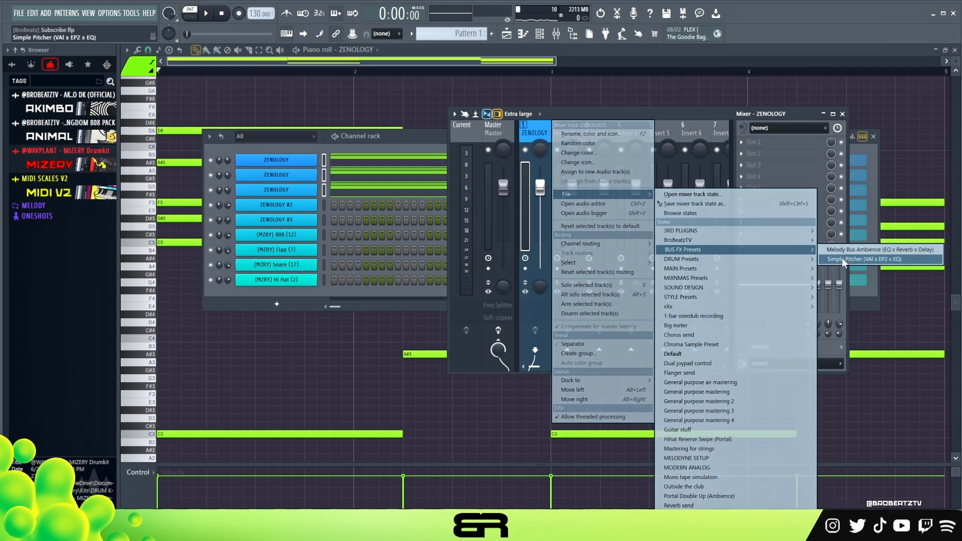
click(863, 260)
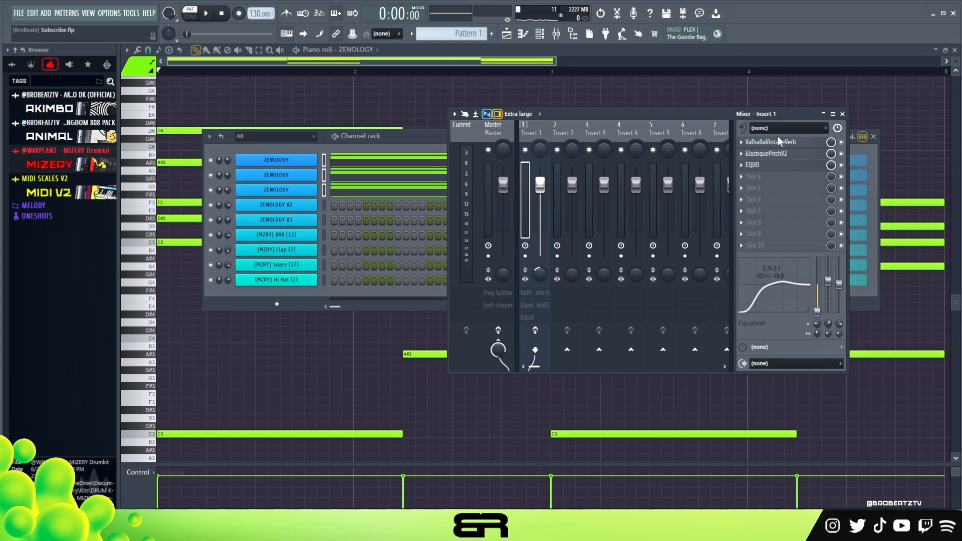
Examine the ValhallaVintageVerb, ElastiquePitchV2 and EQUO effects on Insert 1, enlarging and repositioning the EQUO window
double_click(780, 142)
click(782, 144)
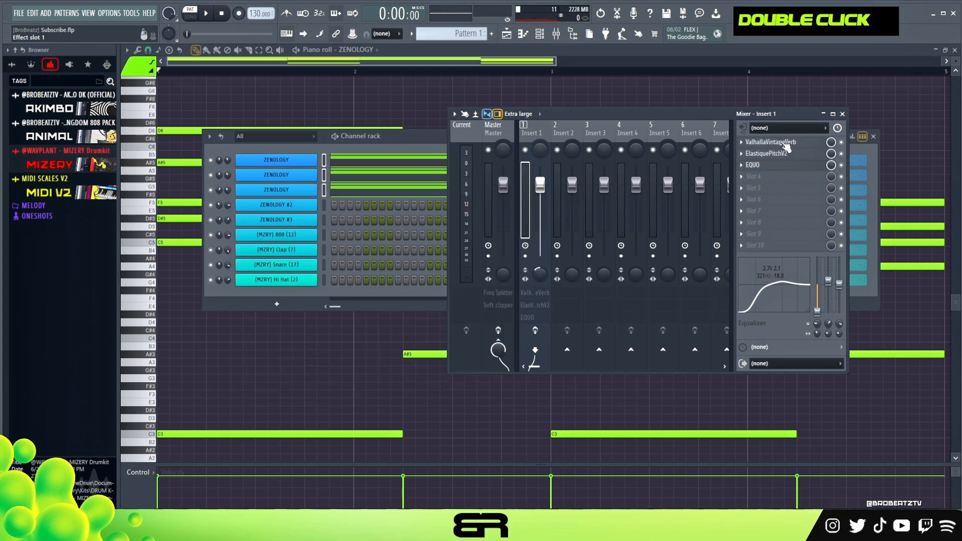
double_click(777, 155)
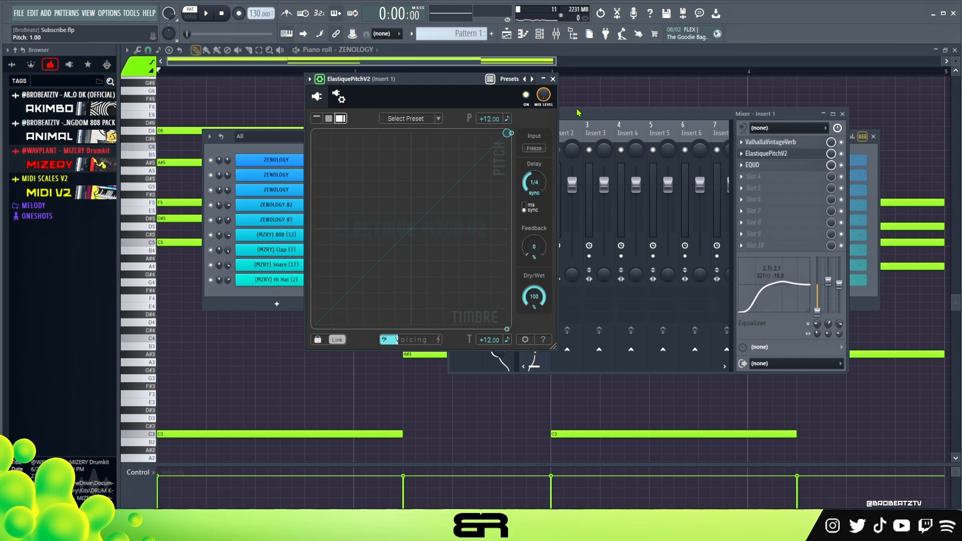
double_click(774, 167)
drag(386, 183, 610, 154)
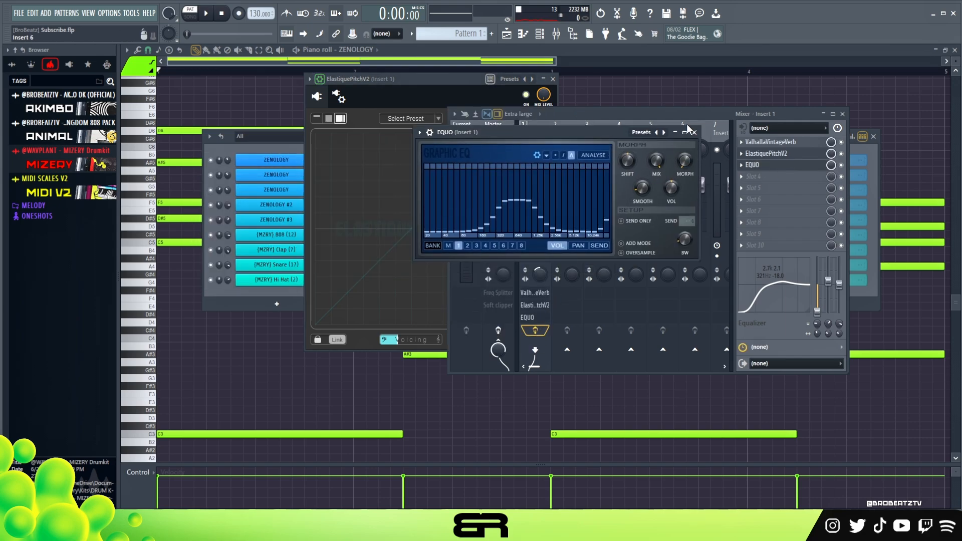
drag(695, 261, 741, 260)
drag(620, 137, 520, 202)
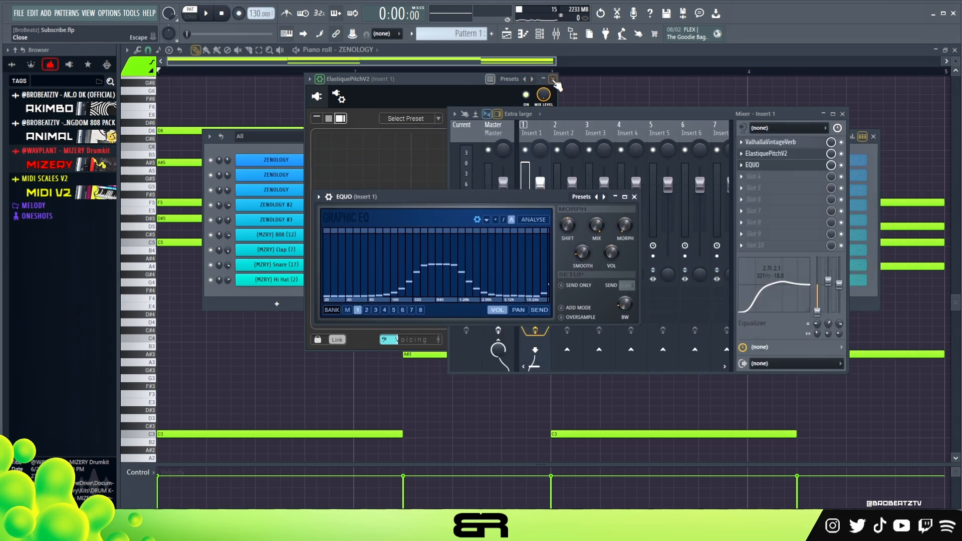
Set ElastiquePitchV2's pitch and timbre on Insert 1 to -12.00 and play the pattern to hear the effect
click(718, 114)
key(space)
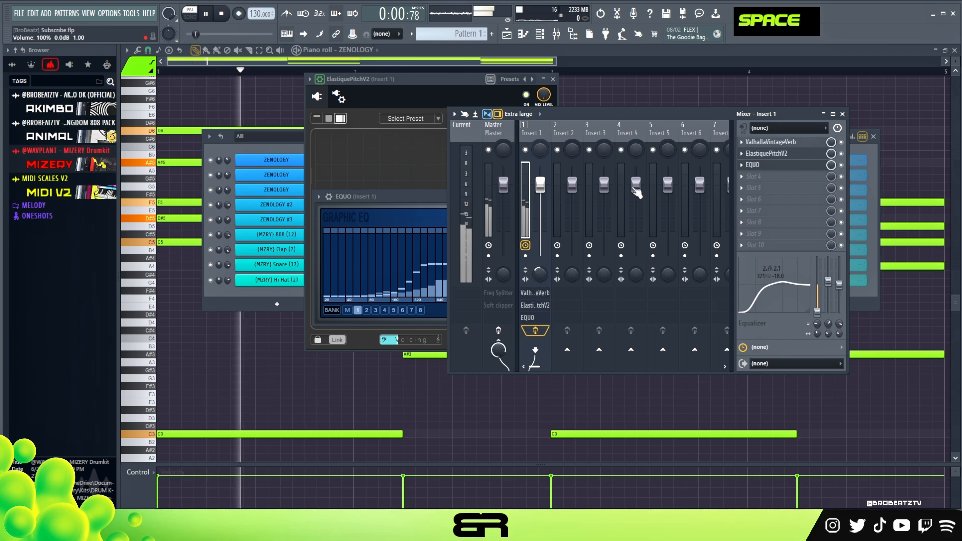
double_click(772, 154)
key(space)
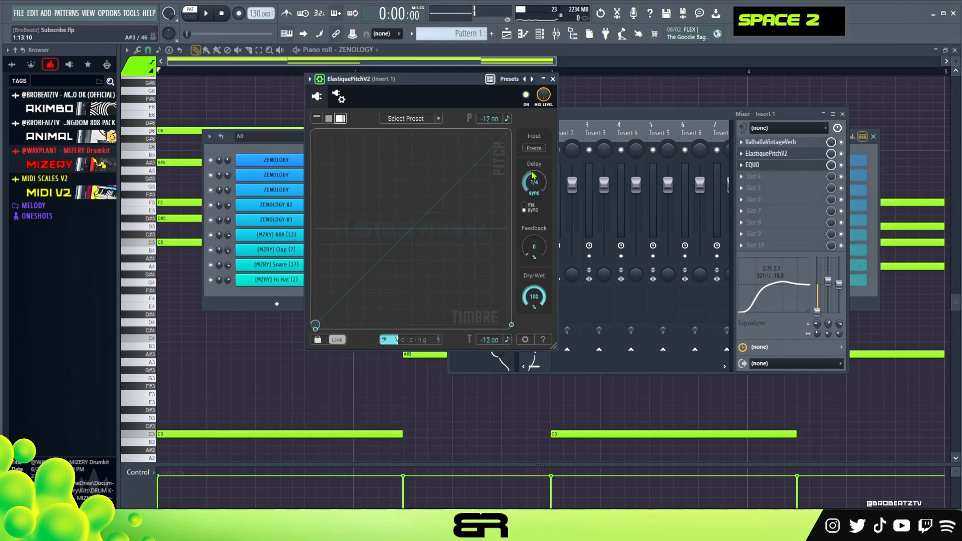
click(553, 80)
key(space)
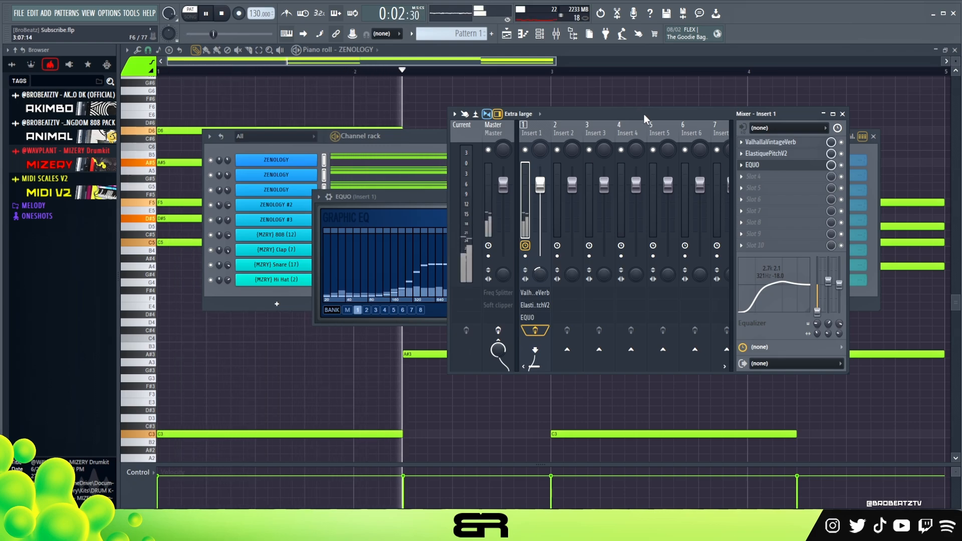
Boost Insert 1's middle EQ band by 3.6 dB at about 3.8 kHz, then stop playback and close the mixer and EQUO windows
drag(782, 282, 788, 282)
right_click(788, 281)
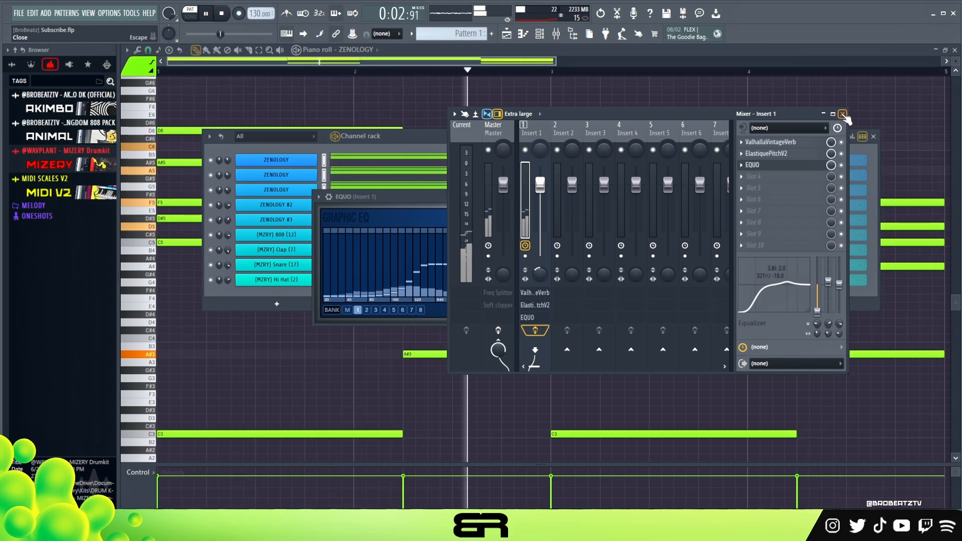
drag(787, 282, 788, 278)
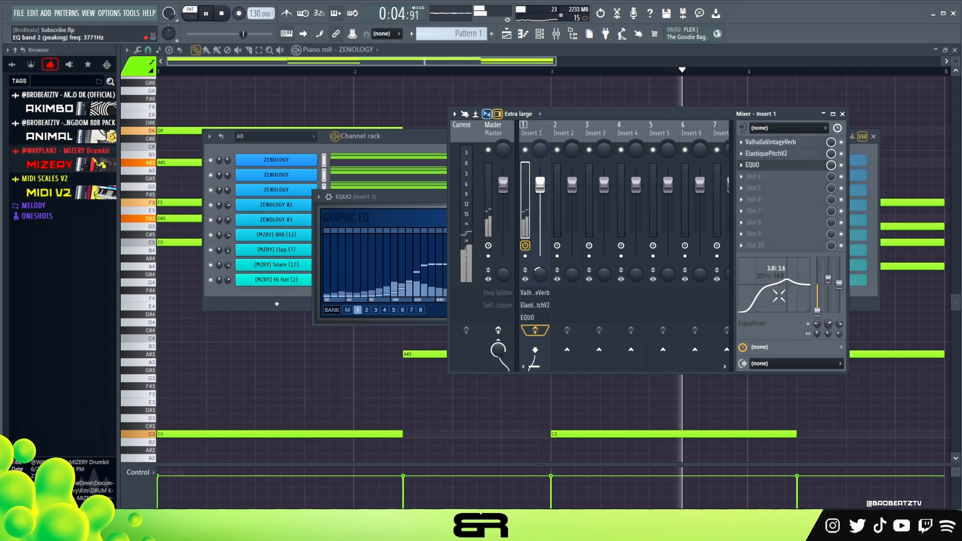
click(843, 115)
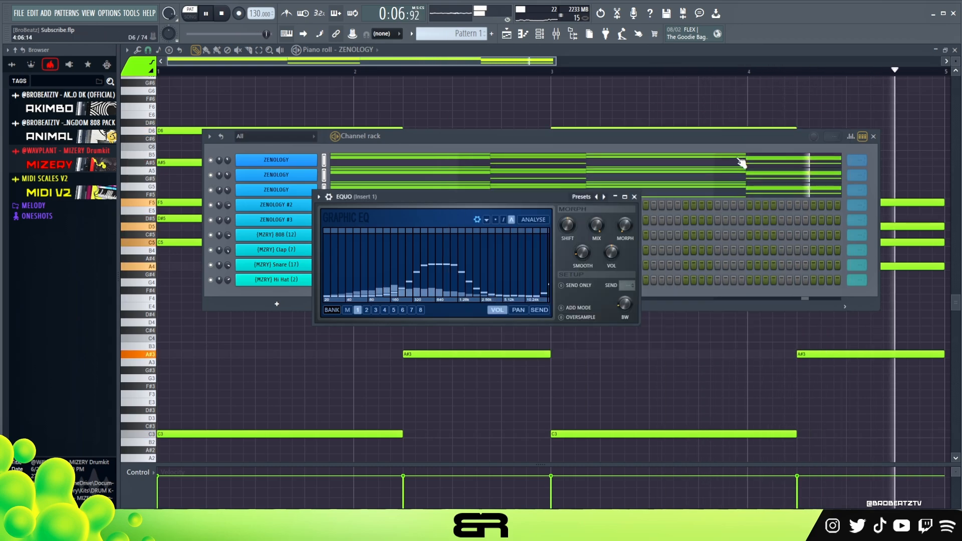
key(space)
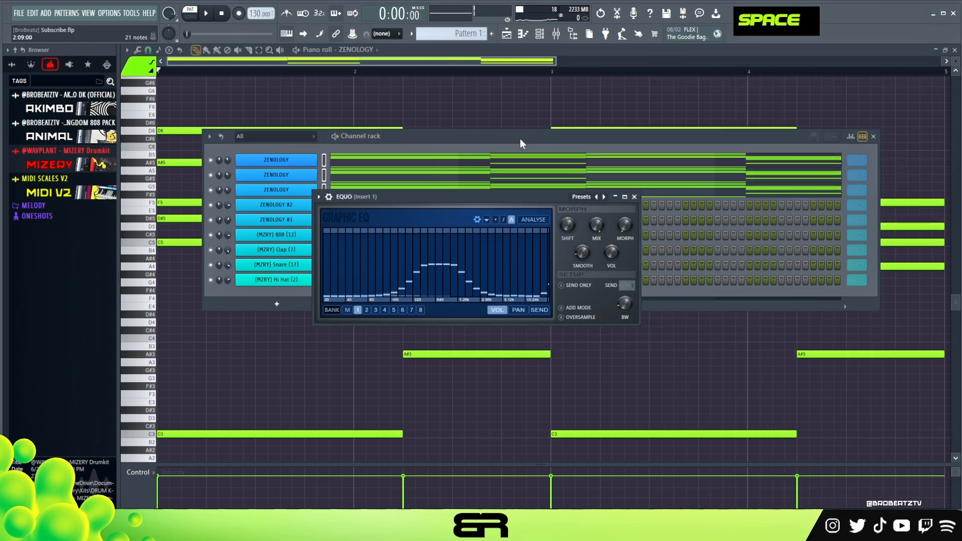
drag(430, 196, 434, 204)
click(639, 204)
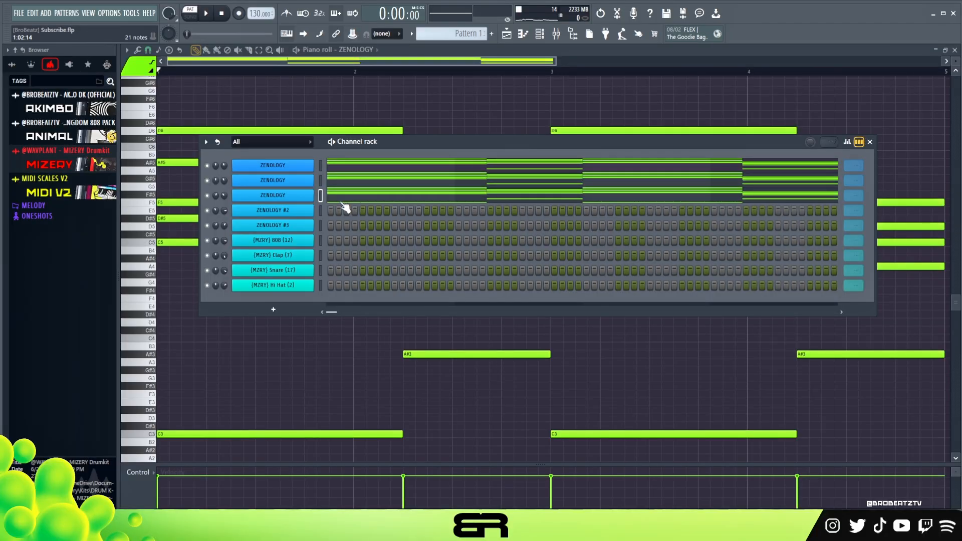
Review which preset each of the five ZENOLOGY channels uses, from the first ZENOLOGY through ZENOLOGY #3
click(290, 169)
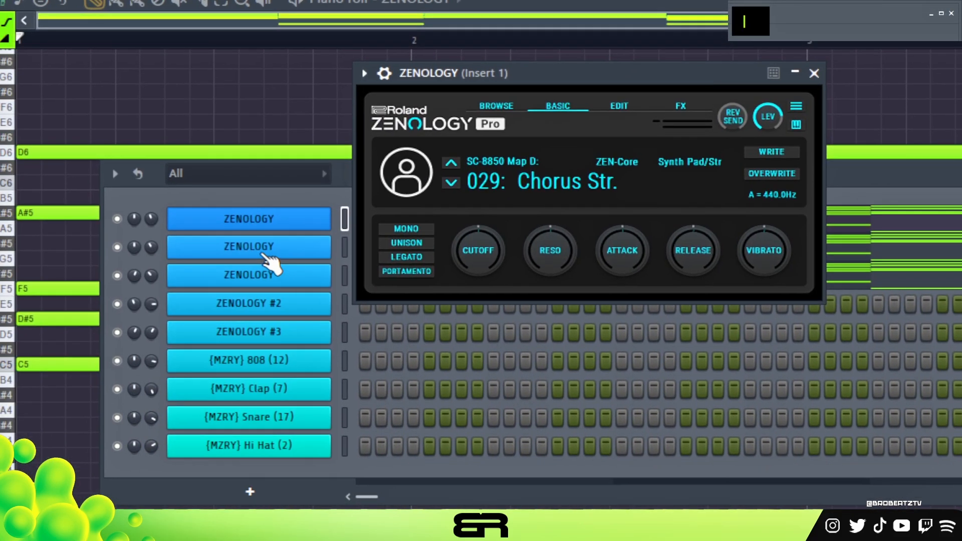
click(262, 255)
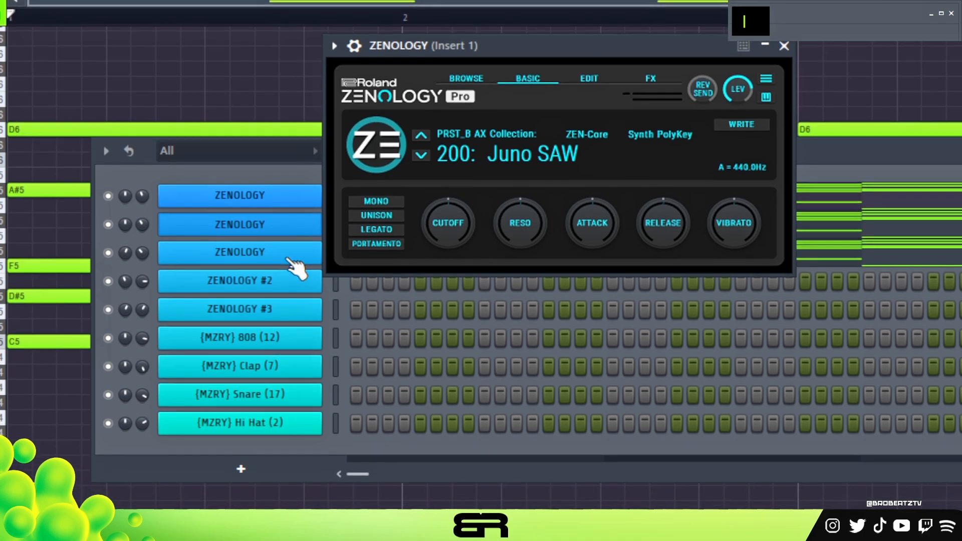
click(286, 257)
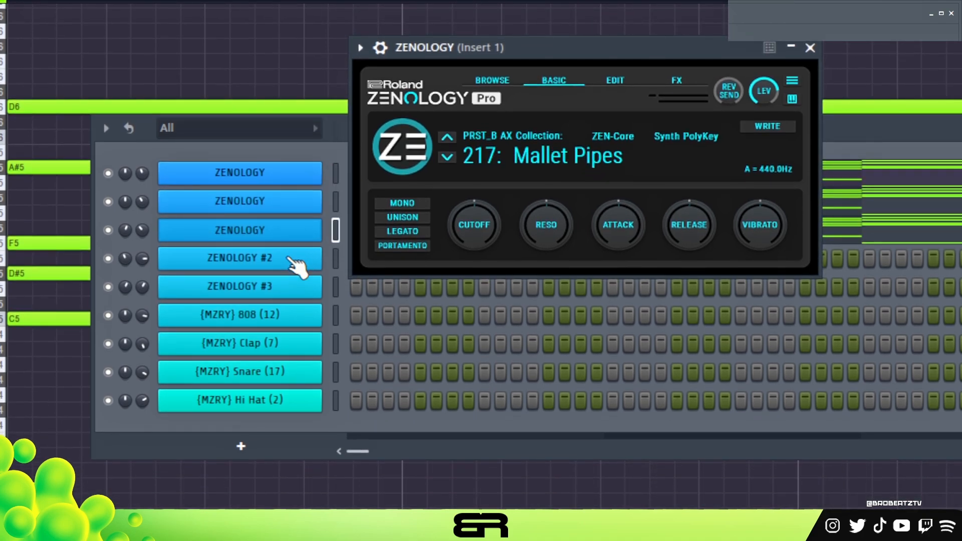
click(290, 282)
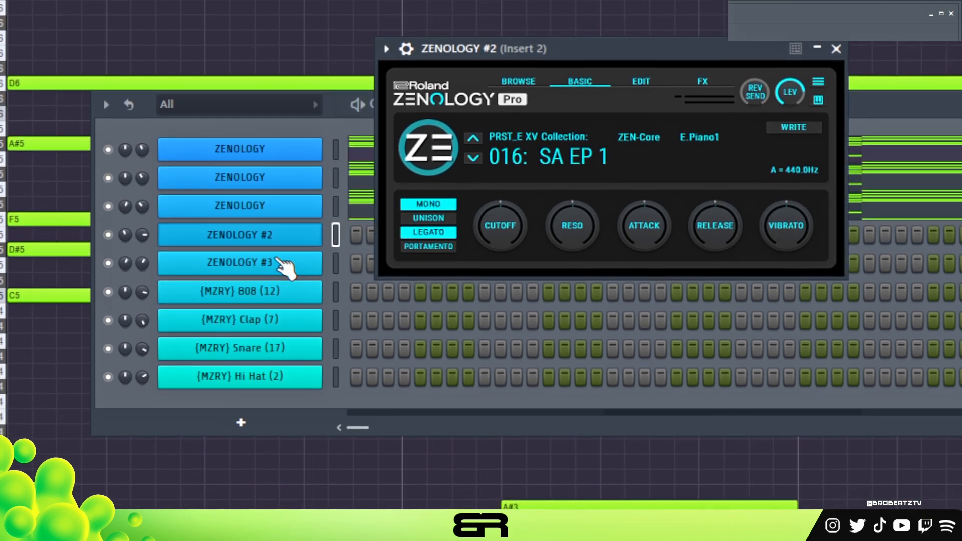
click(283, 284)
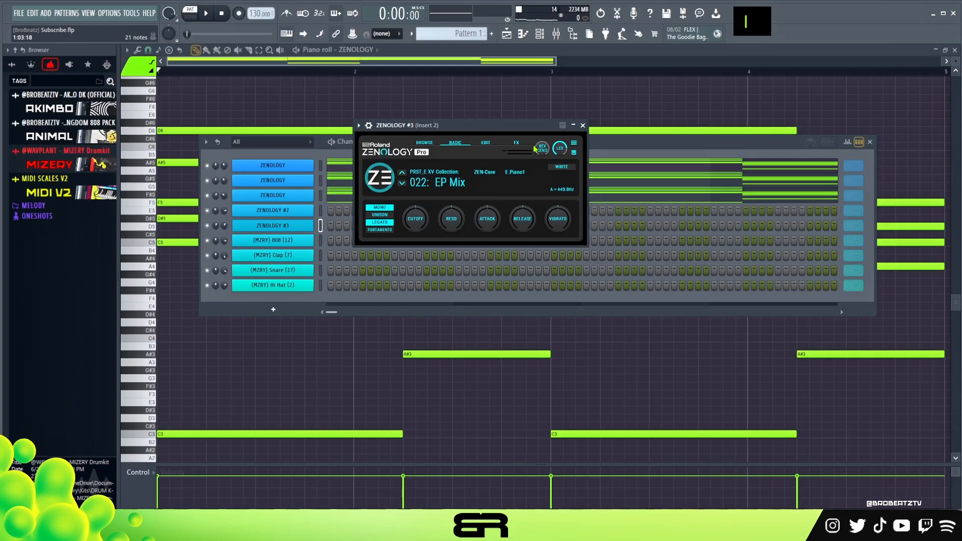
click(583, 125)
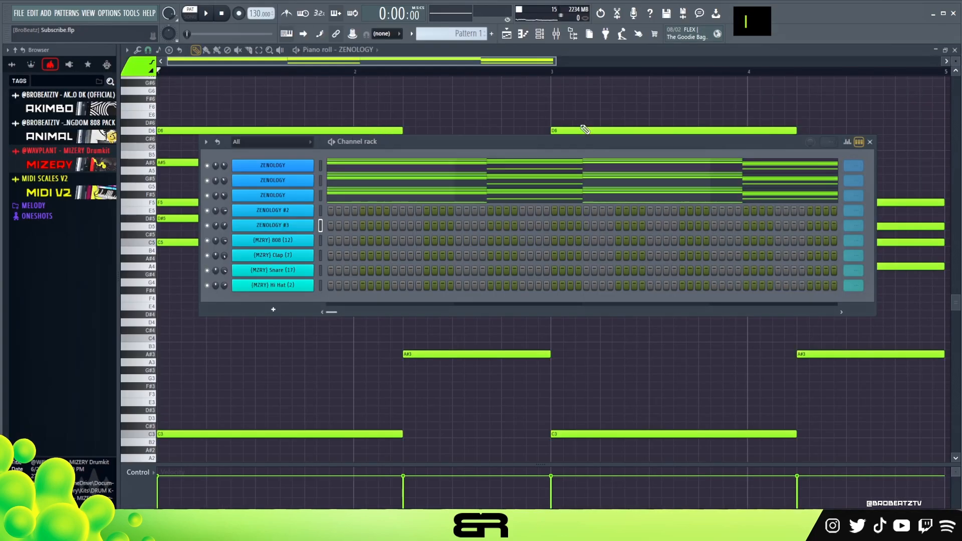
In ZENOLOGY #2's piano roll, add one-bar D6 and F5 notes plus A5 and A#5 notes starting partway through bar 1
right_click(309, 208)
click(323, 211)
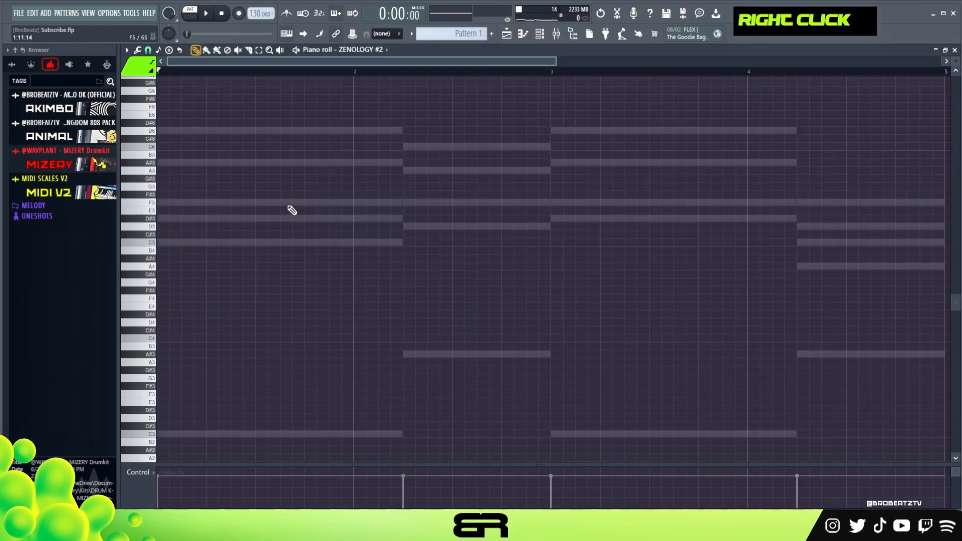
click(186, 173)
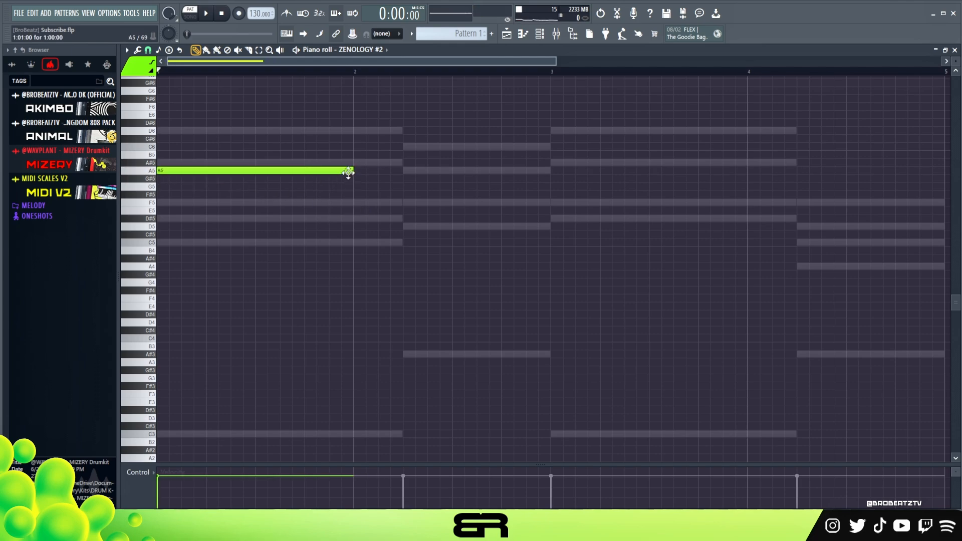
drag(185, 154, 110, 172)
click(178, 131)
click(183, 203)
drag(161, 170, 253, 164)
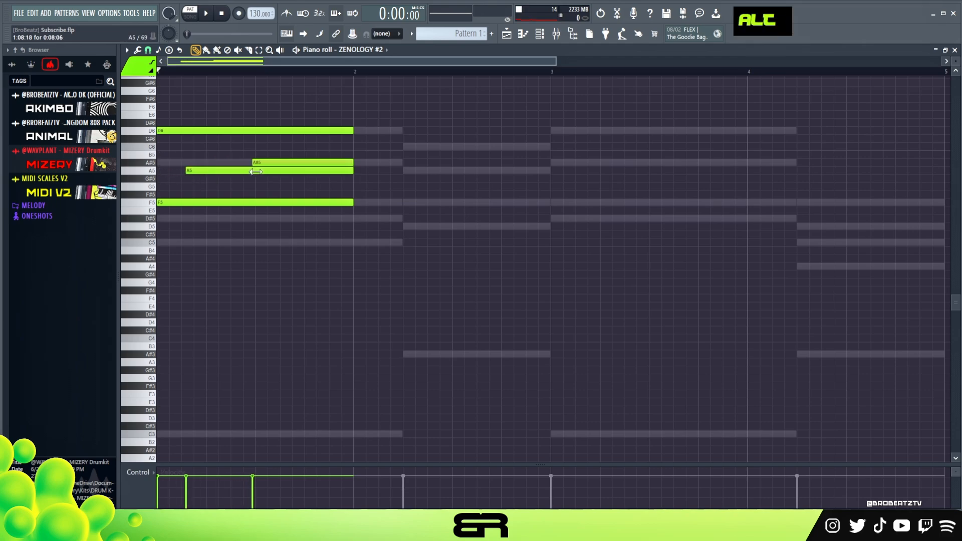
Play the pattern's opening twice to audition the new ZENOLOGY #2 notes, and briefly check them in the channel rack
key(space)
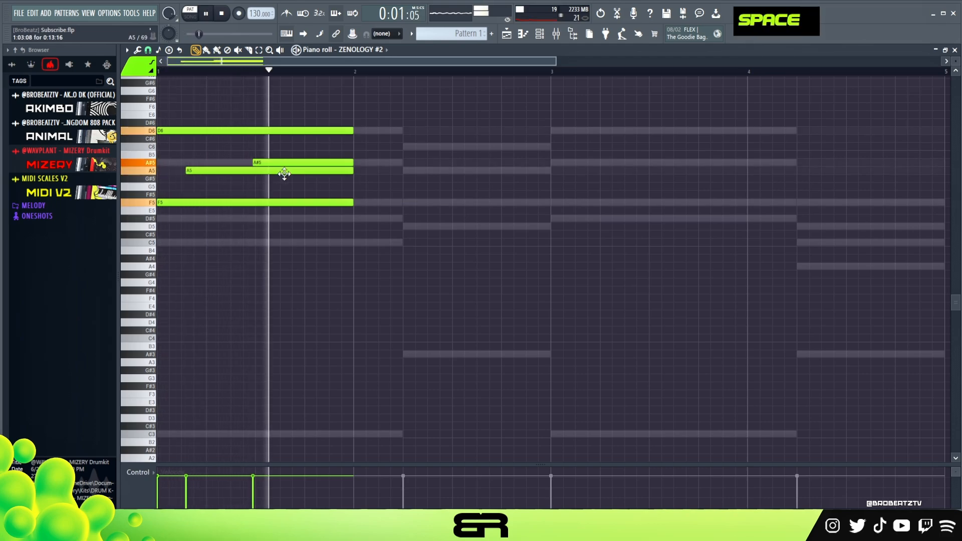
key(space)
key(space)
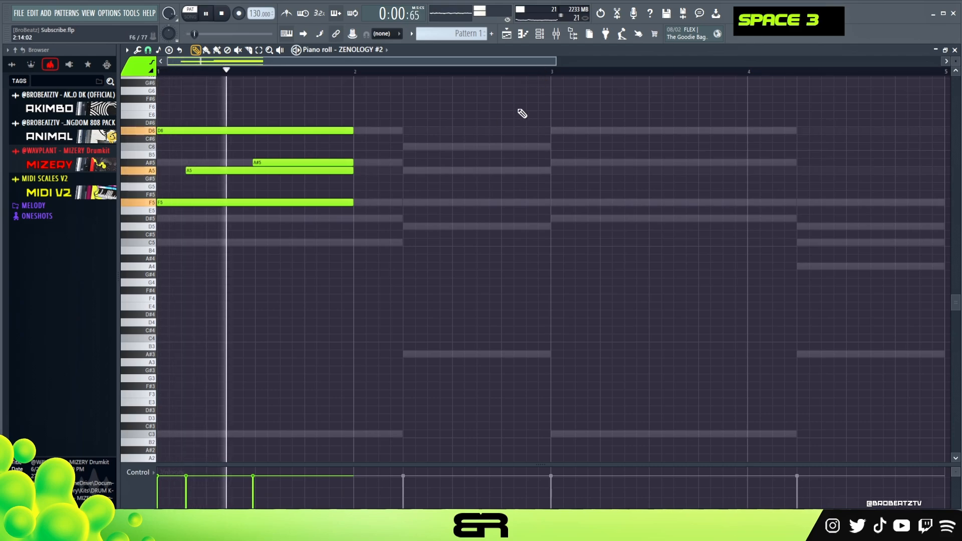
key(space)
click(540, 35)
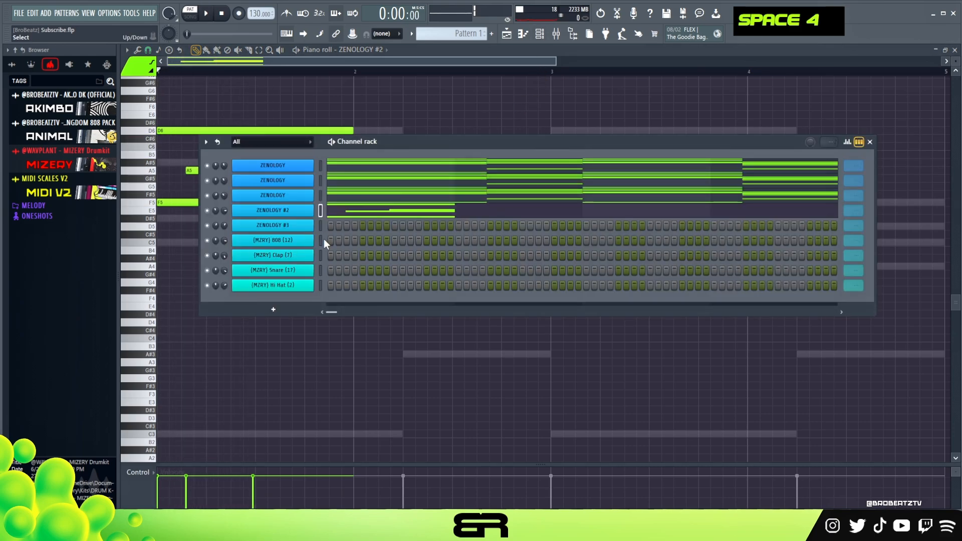
right_click(302, 103)
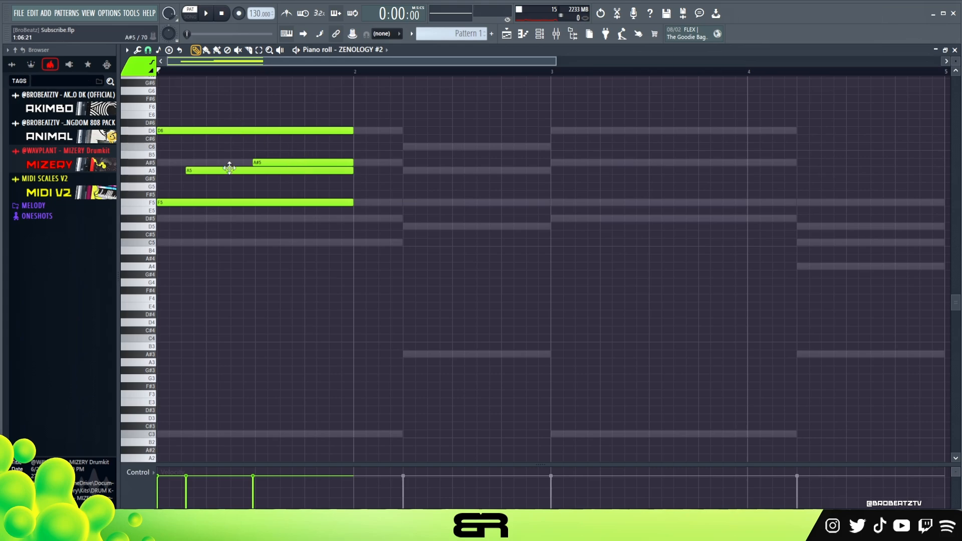
Shorten ZENOLOGY #2's A5 to a brief grace note, and move it to the start of bar 1 with A#5 beginning just after
drag(353, 173, 197, 188)
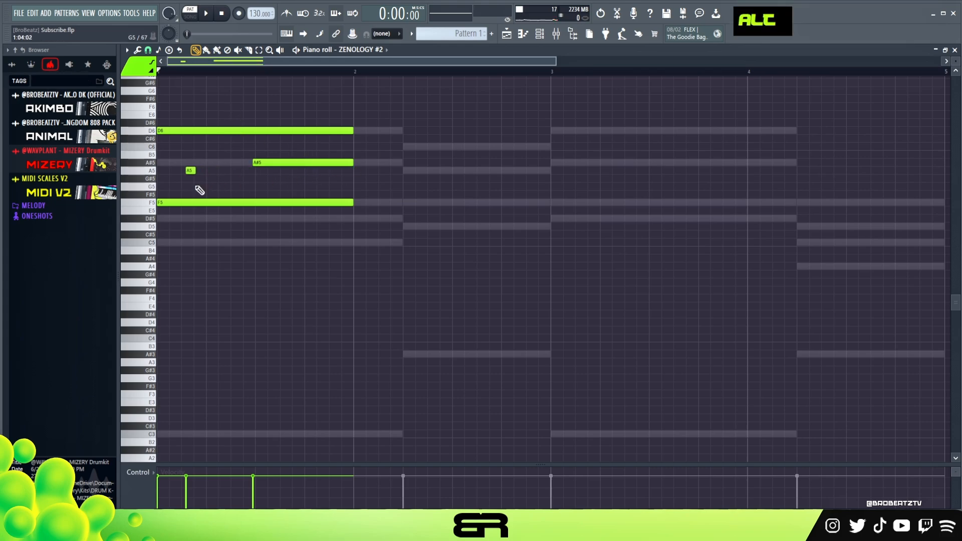
drag(271, 163, 258, 162)
mouse_move(178, 152)
mouse_down()
mouse_move(195, 184)
mouse_move(179, 163)
mouse_up()
right_click(187, 141)
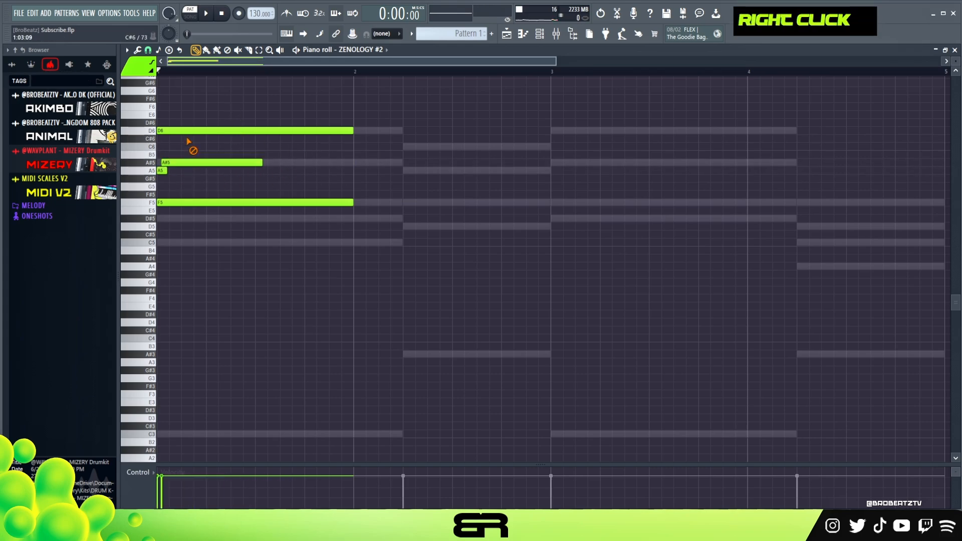
In ZENOLOGY #2's piano roll, delete the D6 note and move the F5 note into the second half of bar 1
right_click(189, 131)
right_click(258, 203)
key(space)
key(space)
key(ctrl+z)
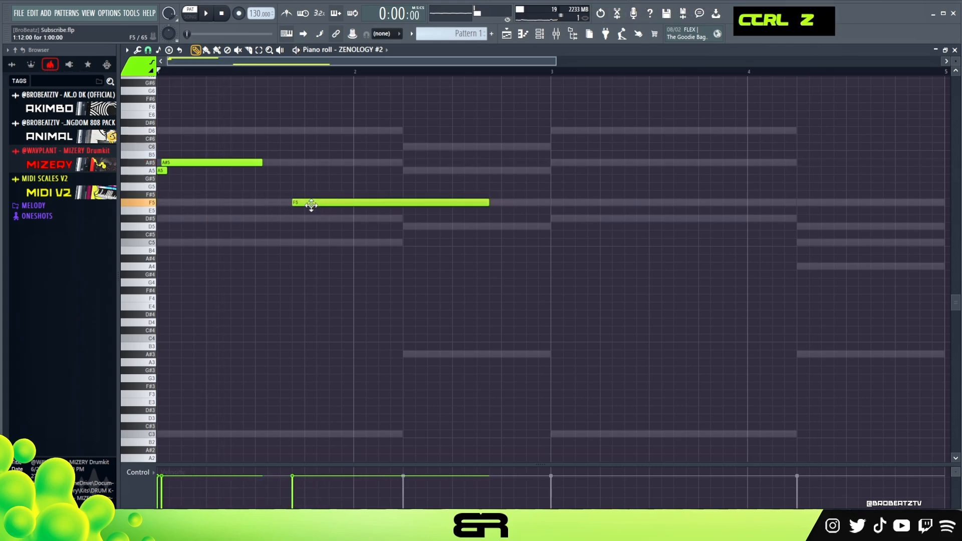
Shorten A#5 to about one beat and F5 to just under half a beat, auditioning the opening
drag(258, 162, 214, 173)
key(space)
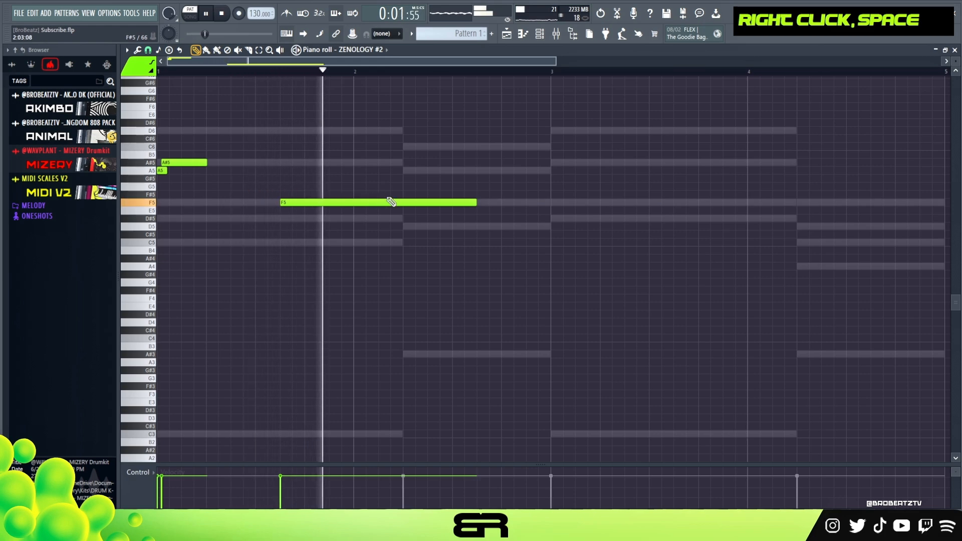
key(space)
drag(474, 203, 299, 222)
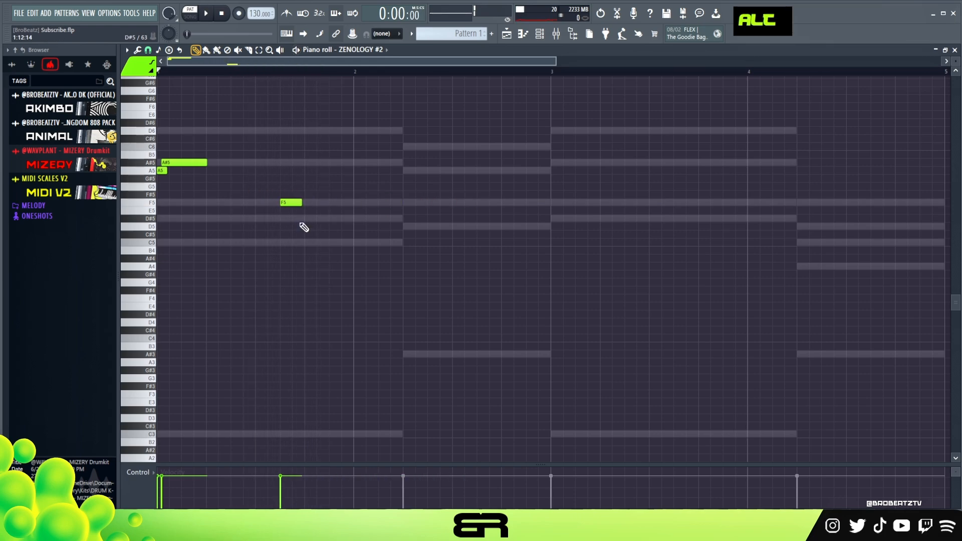
Add short D#5, F5 and D#5 notes across the bar 2 line, plus a D5 held to the end of bar 2
click(334, 219)
click(358, 203)
click(381, 218)
click(457, 226)
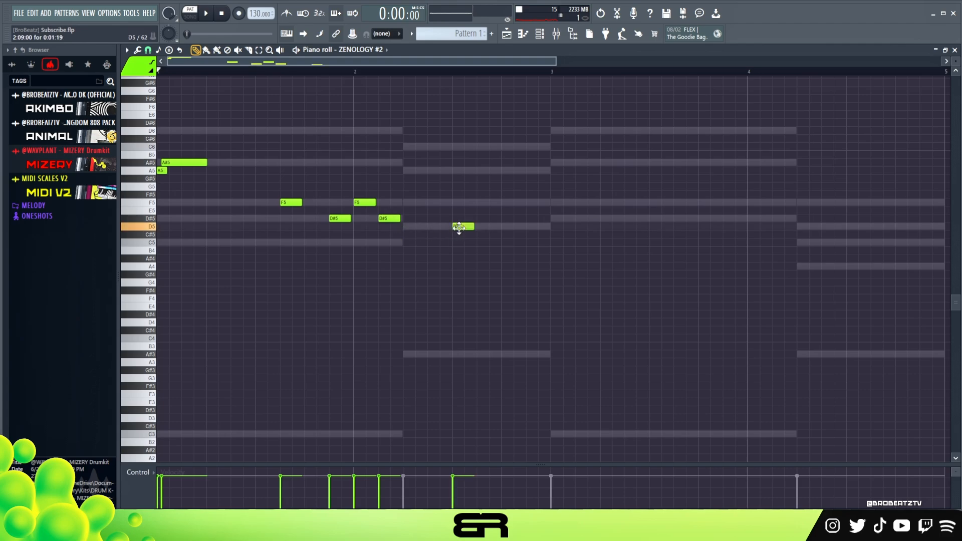
drag(473, 226, 545, 247)
right_click(484, 265)
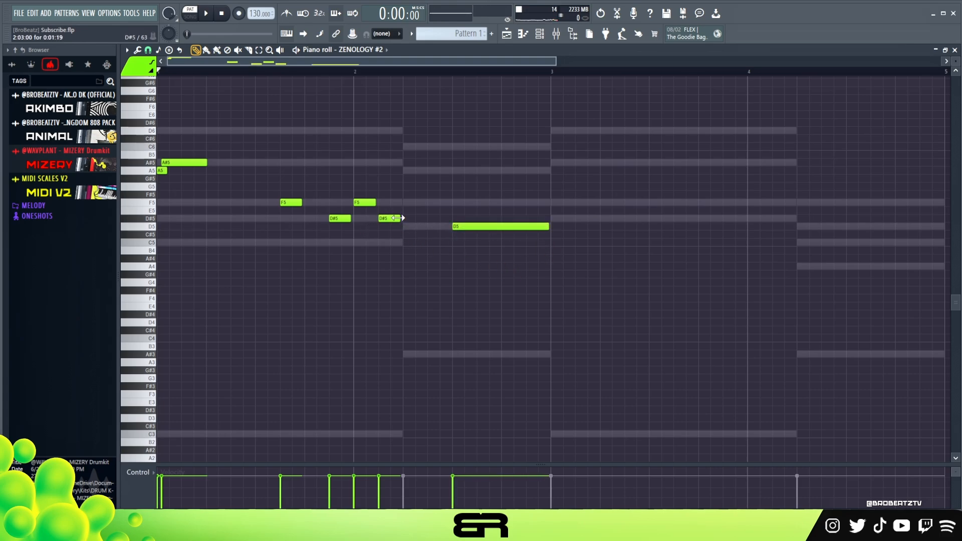
Rework bar 2's D#5 into a brief note under a lengthened F5, nudging its timing off the grid while auditioning
drag(383, 218, 354, 221)
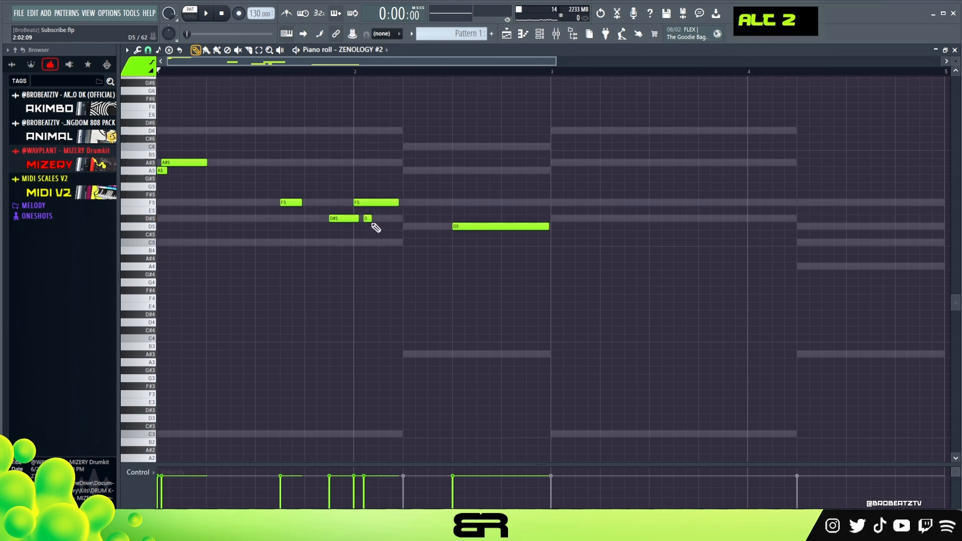
alt+click(368, 219)
key(space)
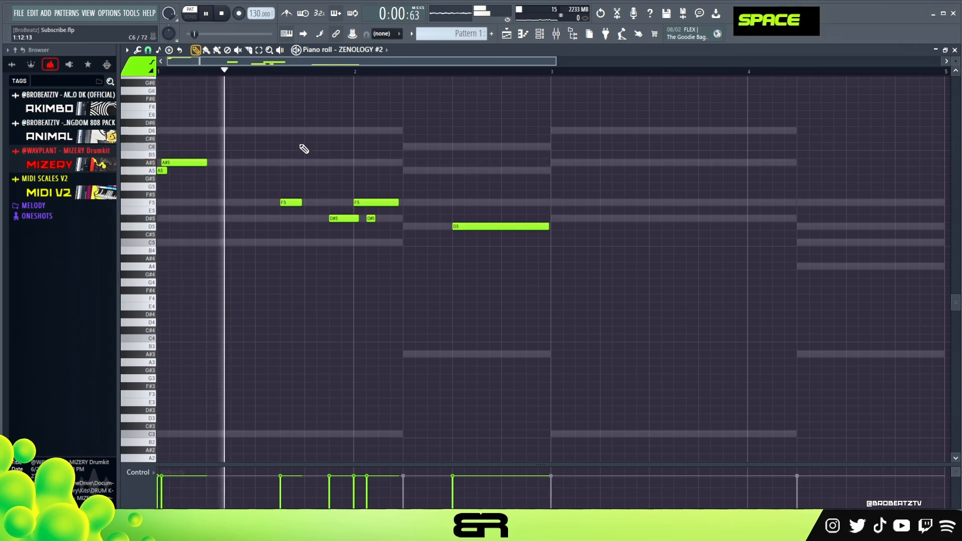
right_click(368, 159)
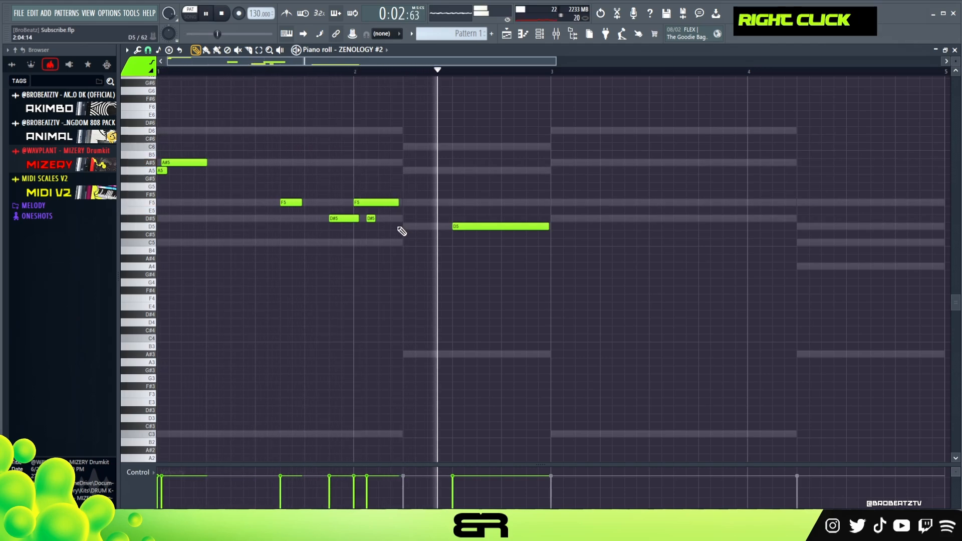
alt+click(371, 219)
key(space)
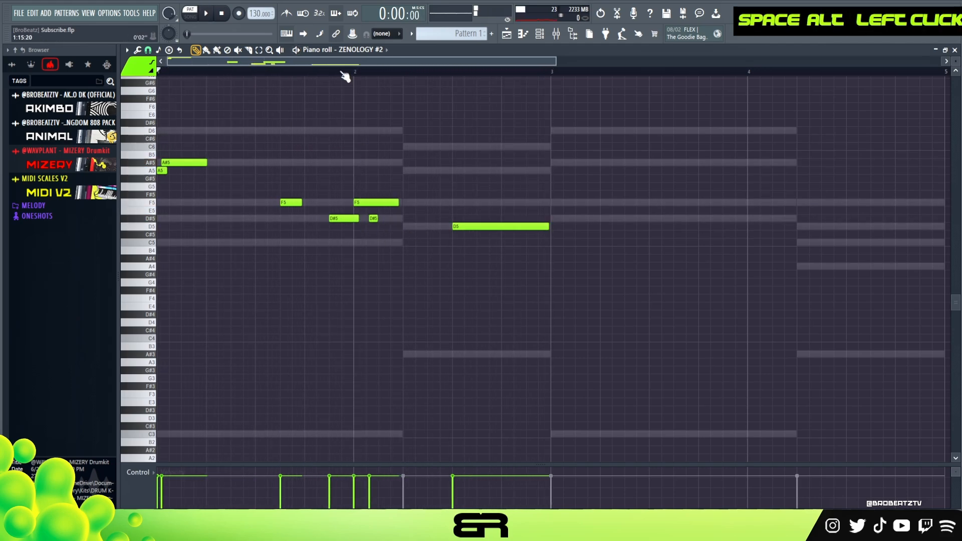
Nudge A#5 and bar 1's F5 slightly later, and lengthen bar 2's F5 a touch while auditioning the phrase
scroll(343, 71, up, 2)
scroll(956, 61, up, 2)
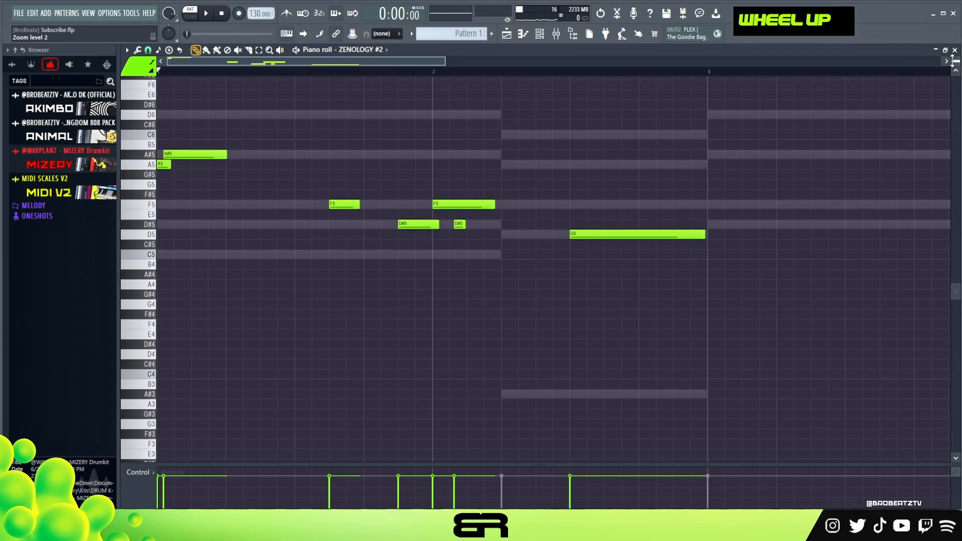
scroll(680, 221, up, 1)
right_click(555, 219)
key(space)
key(space)
alt+click(205, 174)
key(space)
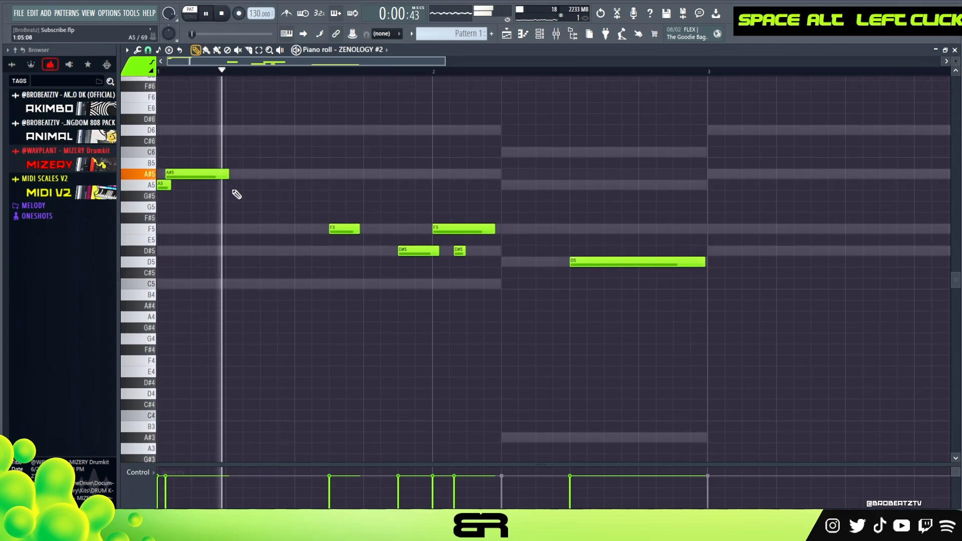
alt+click(342, 228)
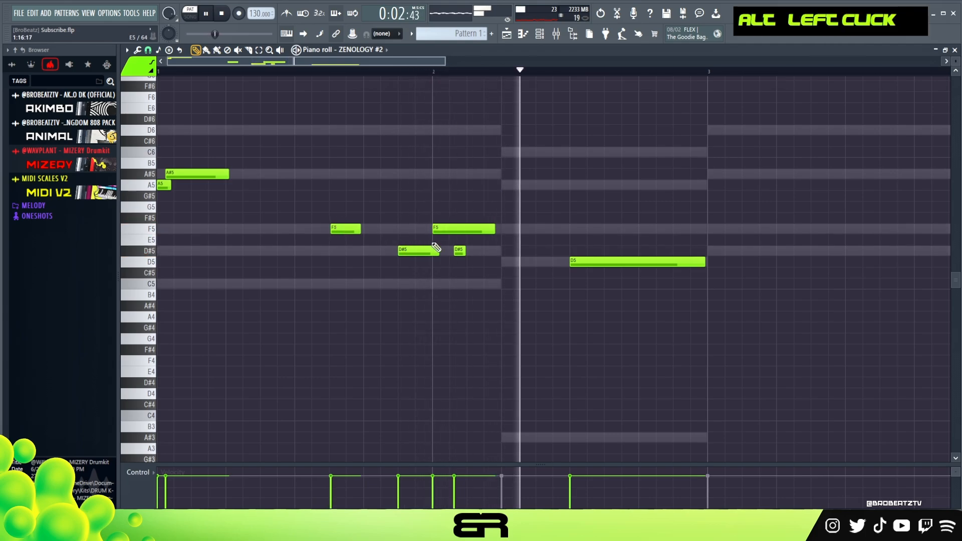
key(space)
drag(493, 230, 495, 229)
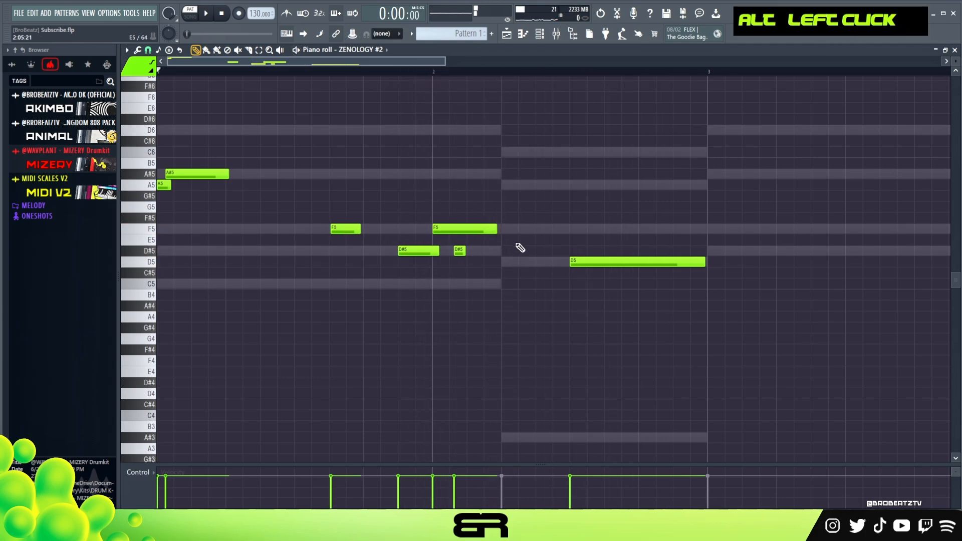
Duplicate the two-bar melody into bars 3 and 4, with the copied A5 and A#5 lowered one octave
key(ctrl+a)
drag(179, 176, 694, 199)
key(ctrl+Down)
mouse_move(410, 58)
mouse_down()
mouse_move(554, 78)
mouse_move(598, 61)
mouse_up()
double_click(549, 73)
mouse_move(559, 61)
mouse_down()
mouse_move(538, 61)
mouse_move(567, 62)
mouse_move(540, 62)
mouse_up()
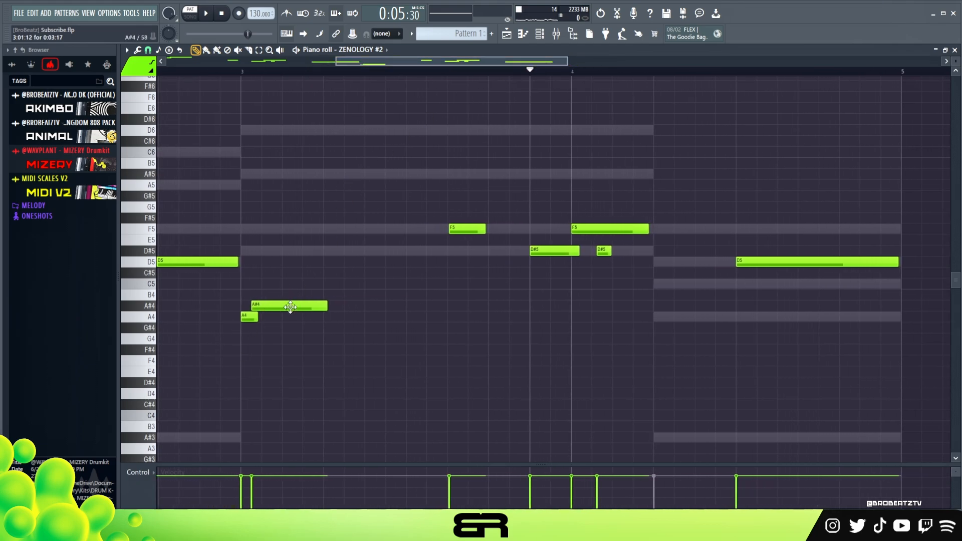
Add C5 and D5 notes above bar 3's A#4 as a rising run, and check the snap setting
shift+drag(290, 307, 362, 261)
alt+drag(275, 284, 294, 284)
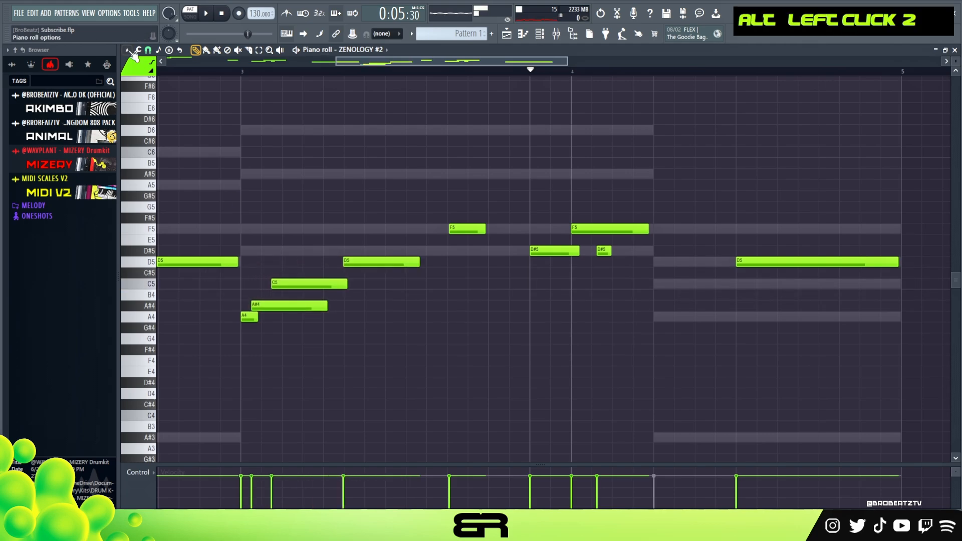
click(148, 50)
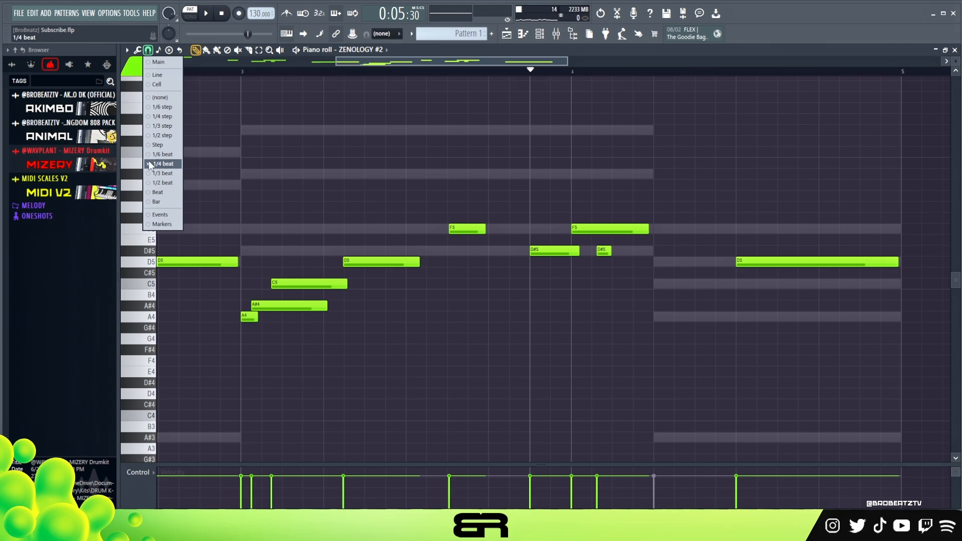
click(340, 226)
Set playback to start at the beginning of bar 3, and clear the time selection over its first beat
right_click(324, 71)
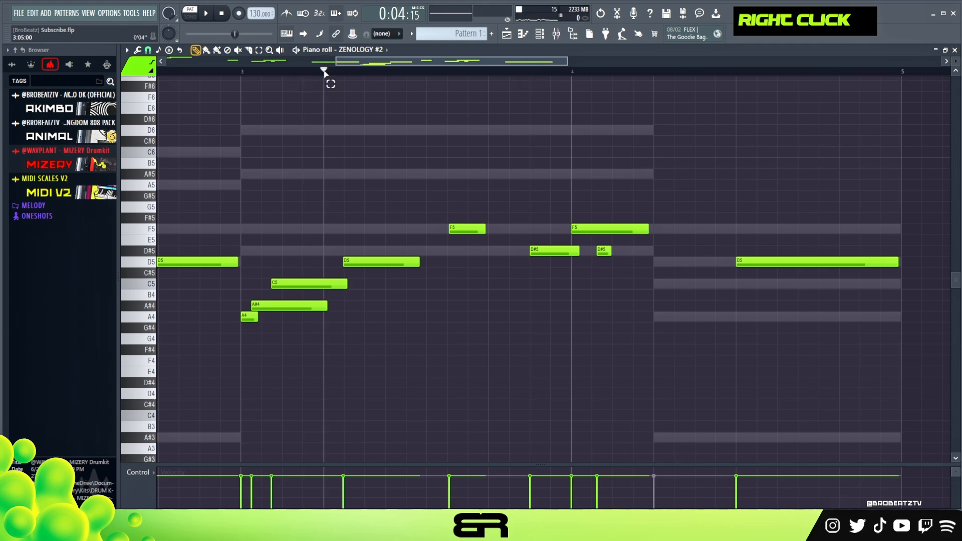
double_click(324, 71)
click(148, 50)
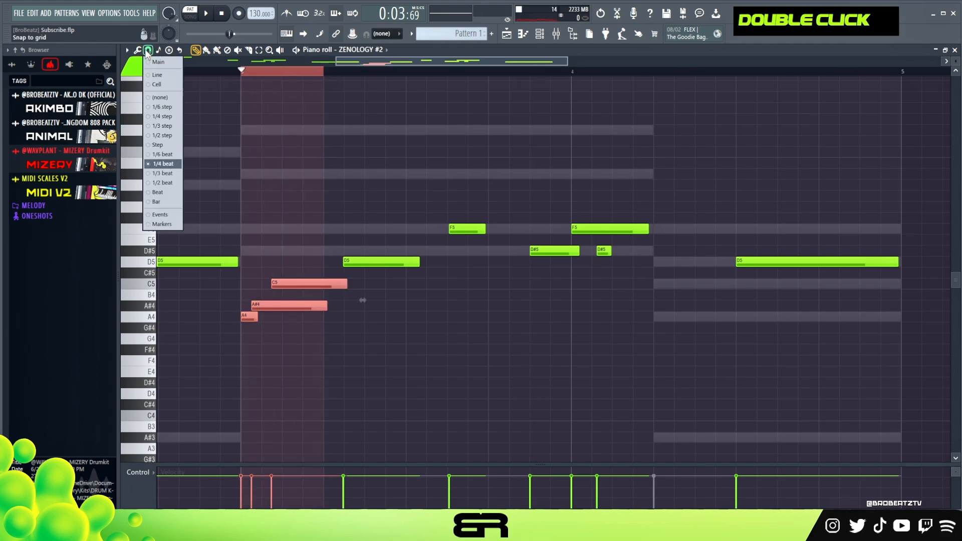
click(250, 143)
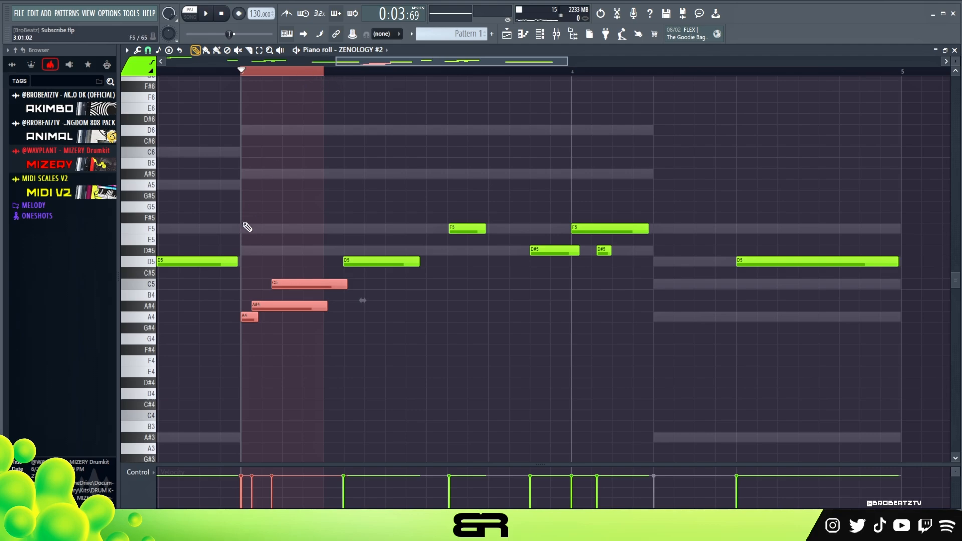
click(249, 72)
drag(249, 72, 279, 81)
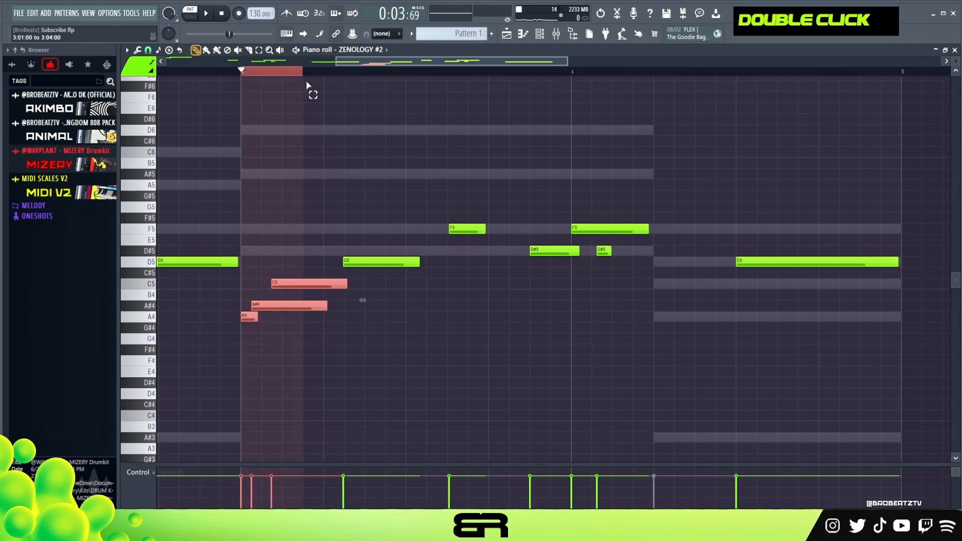
click(326, 83)
right_click(324, 77)
double_click(257, 71)
right_click(324, 223)
Move bar 3's C5 later and shorten it, nudge the F5 slightly later, and audition from bar 3
drag(289, 285, 354, 286)
key(space)
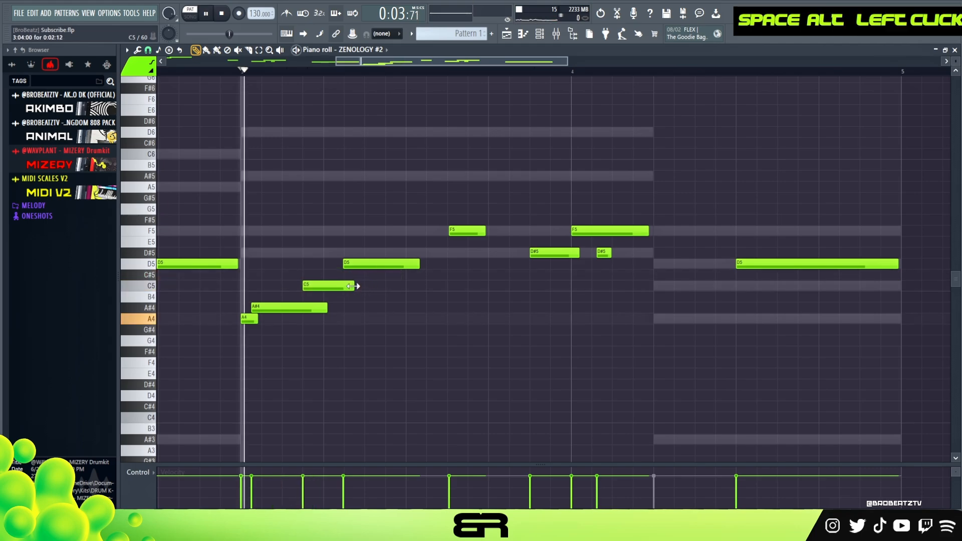
key(space)
key(space)
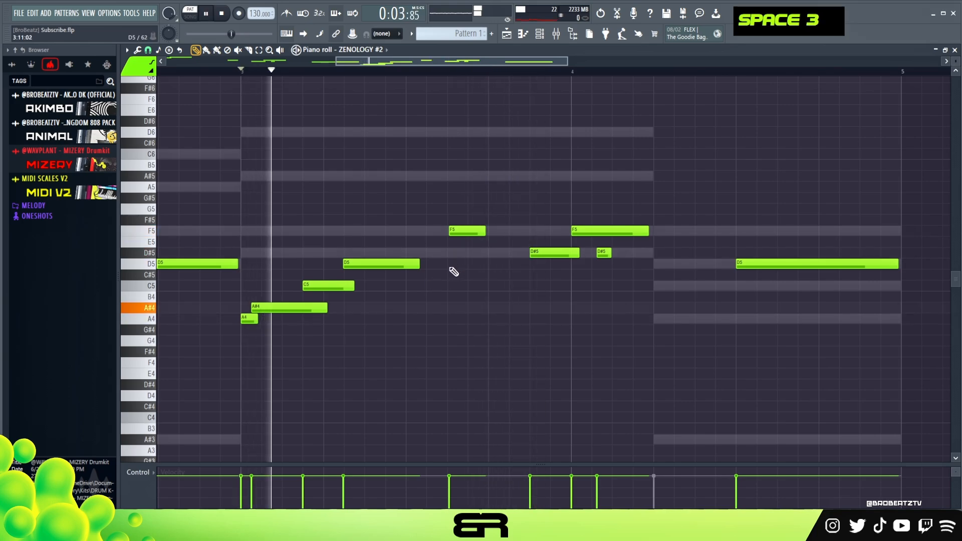
drag(464, 236, 466, 236)
key(space)
key(space)
right_click(519, 294)
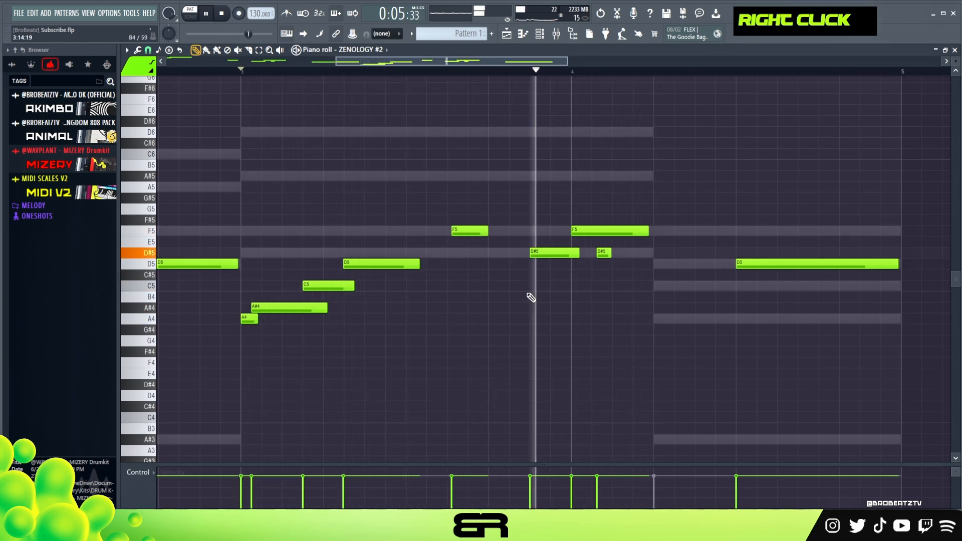
key(space)
Shorten bar 4's opening F5, shift the brief D#5 later, and add a second F5 just after it
drag(648, 235, 636, 255)
key(space)
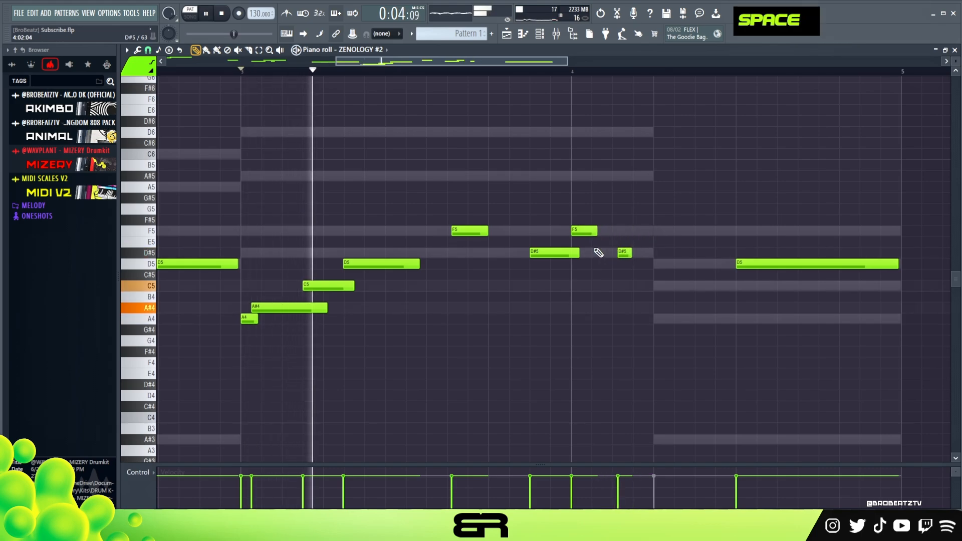
drag(623, 252, 666, 234)
alt+click(618, 231)
key(space)
Add short D5 and C5 notes leading into bar 4's final D5, lengthen the second F5, and audition the result
alt+click(674, 265)
alt+click(711, 288)
drag(721, 264, 697, 264)
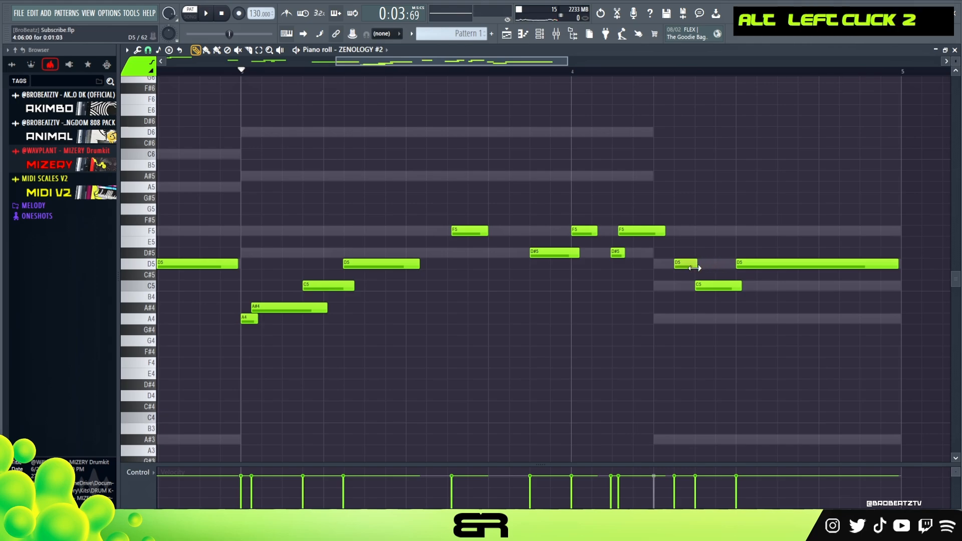
drag(665, 231, 685, 232)
key(space)
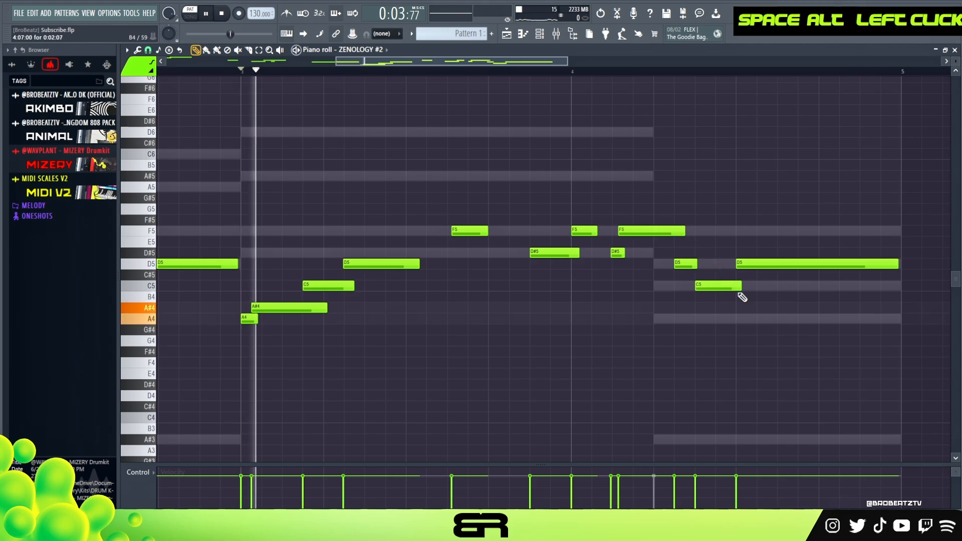
right_click(749, 339)
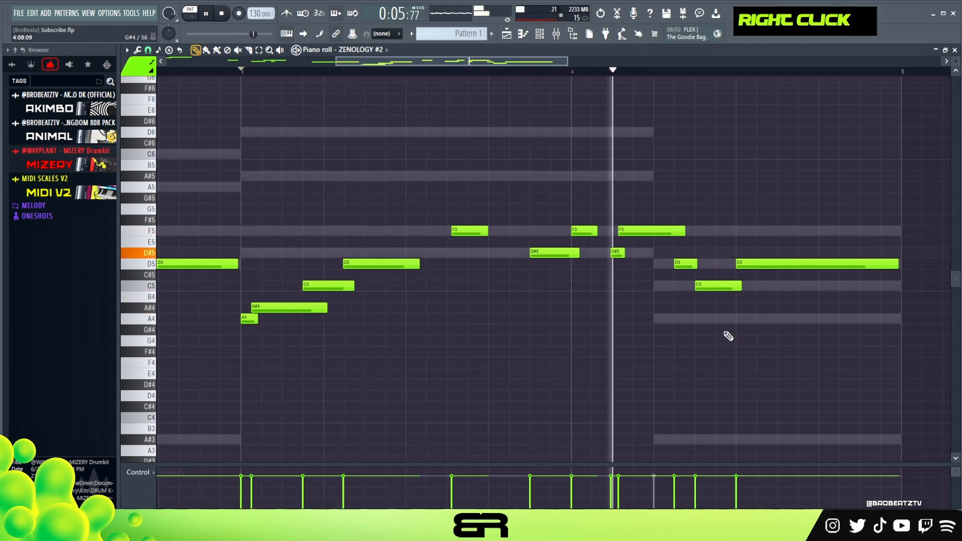
key(space)
Nudge bar 4's brief D#5 and second F5 slightly earlier together, and audition from bar 3
key(space)
drag(640, 233, 618, 255)
ctrl+drag(653, 203, 618, 275)
key(space)
alt+drag(638, 231, 632, 231)
key(space)
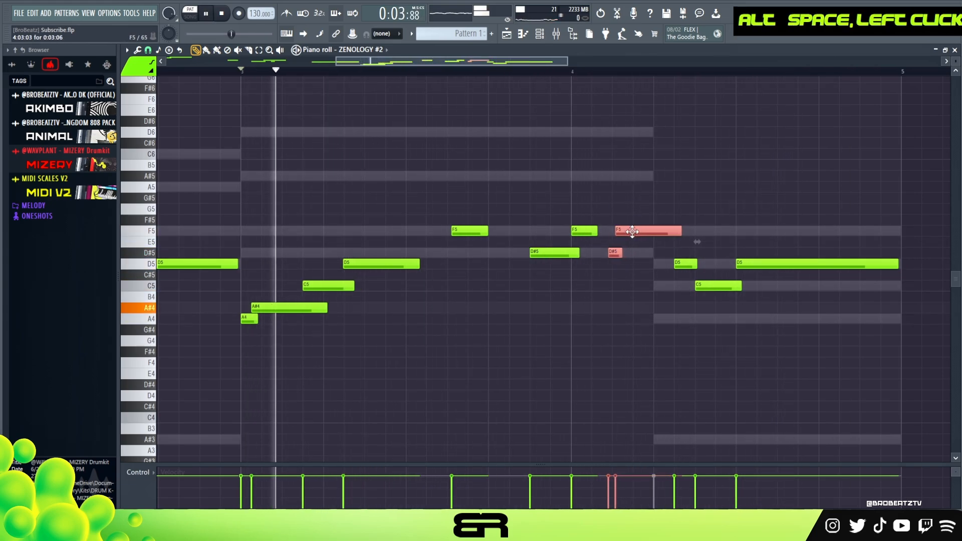
right_click(603, 243)
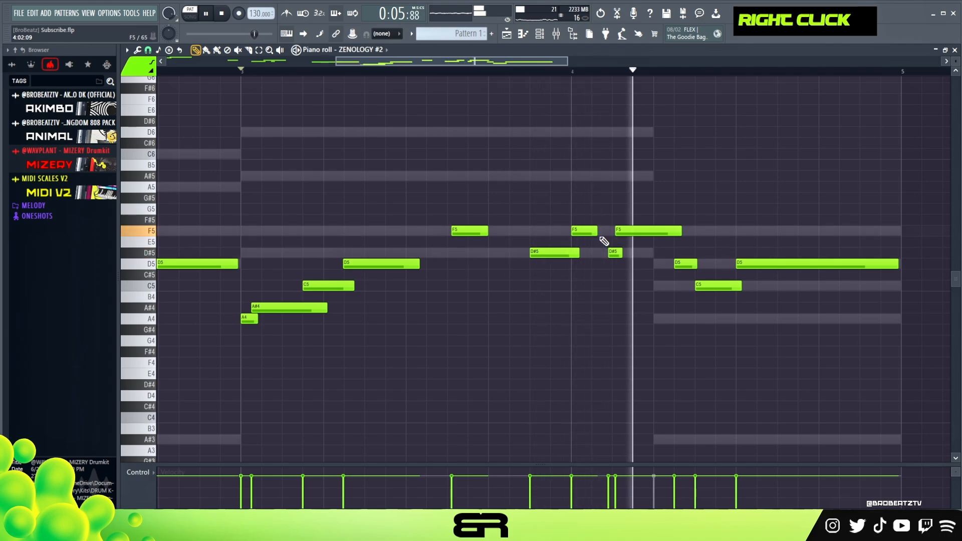
key(space)
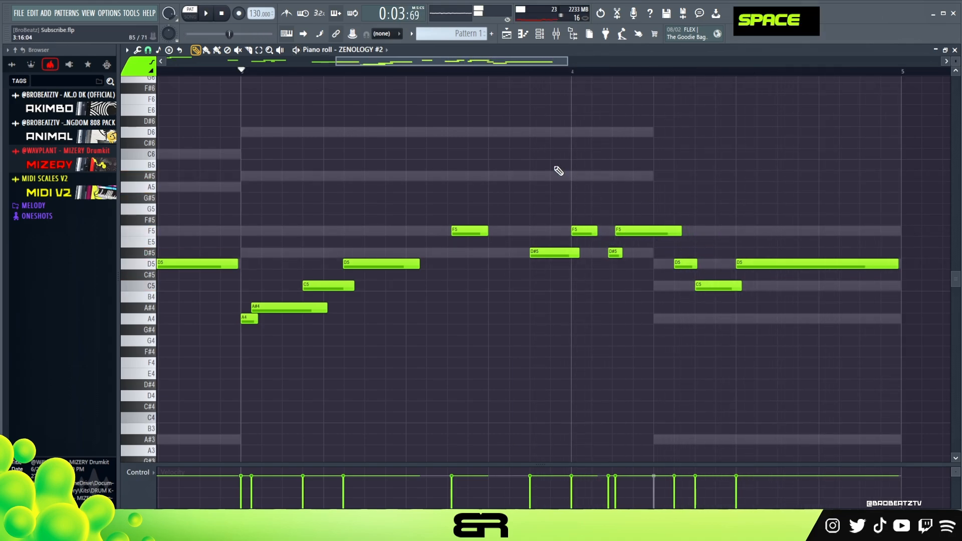
Return the playback position to bar 1, and play the whole pattern with the channel rack open
ctrl+right_click(455, 165)
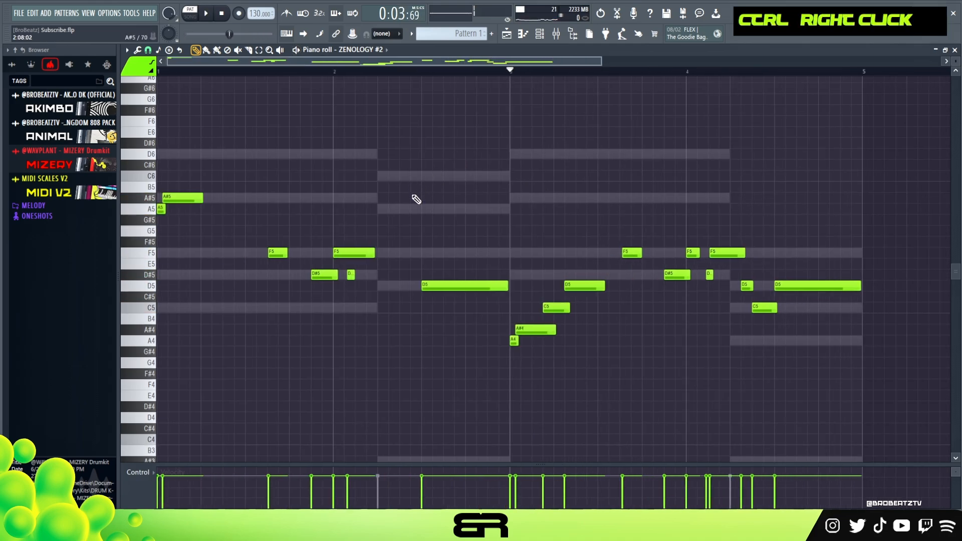
drag(511, 73, 145, 103)
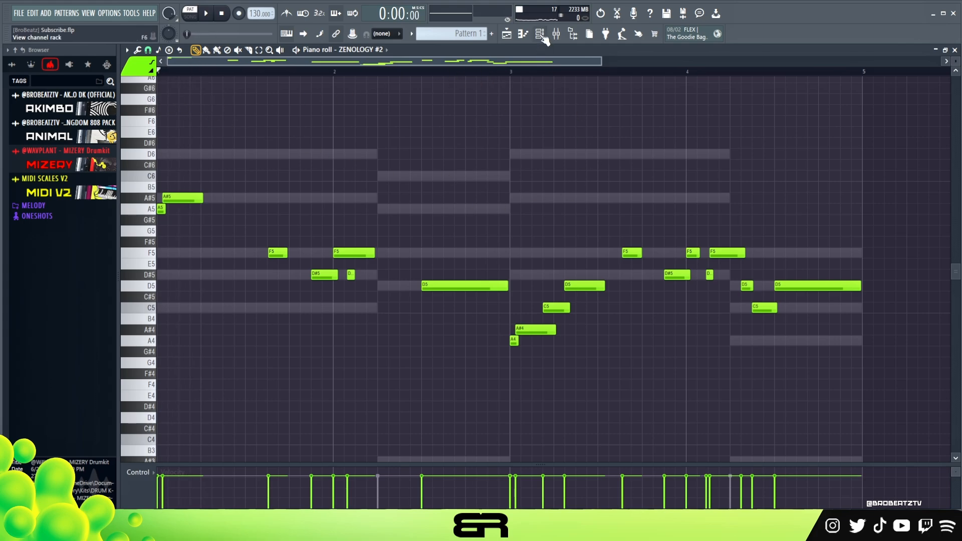
click(542, 36)
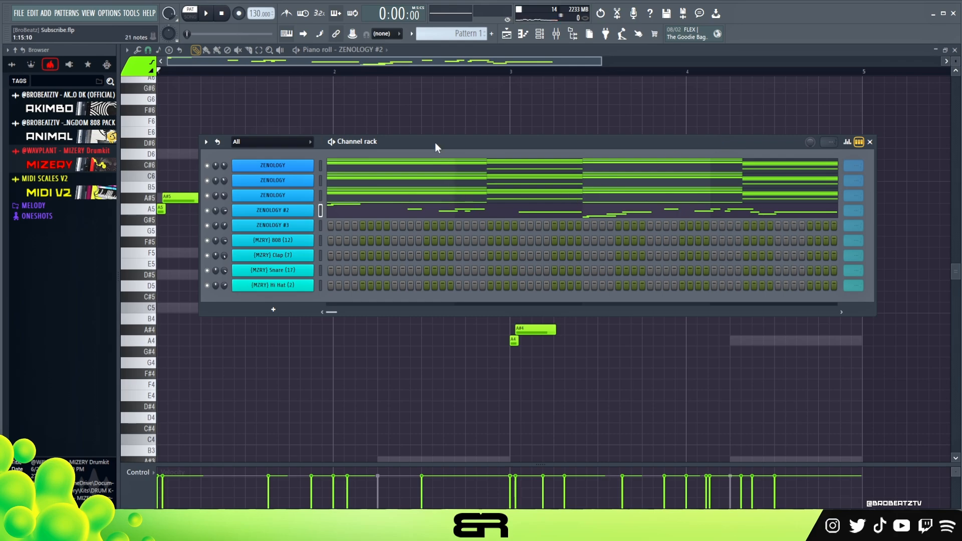
drag(431, 143, 447, 149)
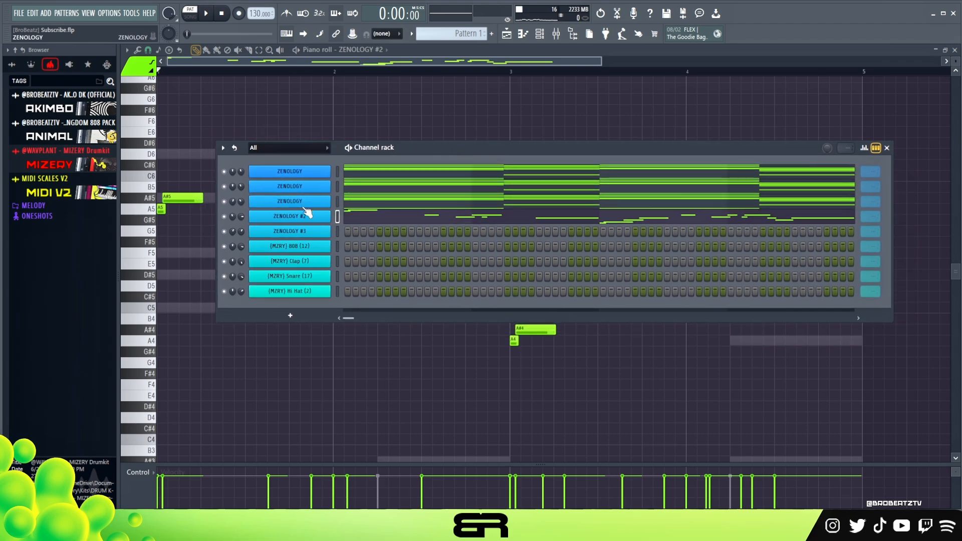
key(space)
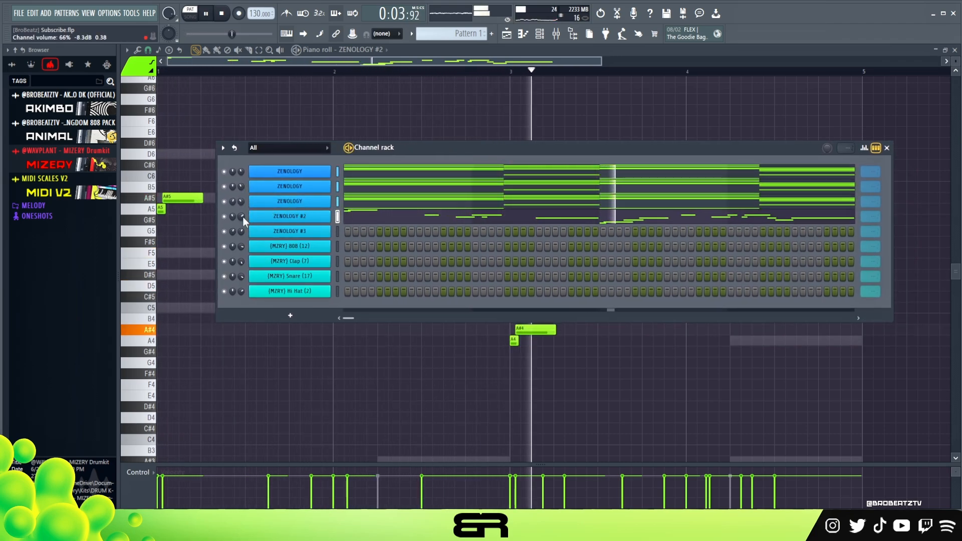
Stop playback and open the empty ZENOLOGY #3 channel in the piano roll
key(space)
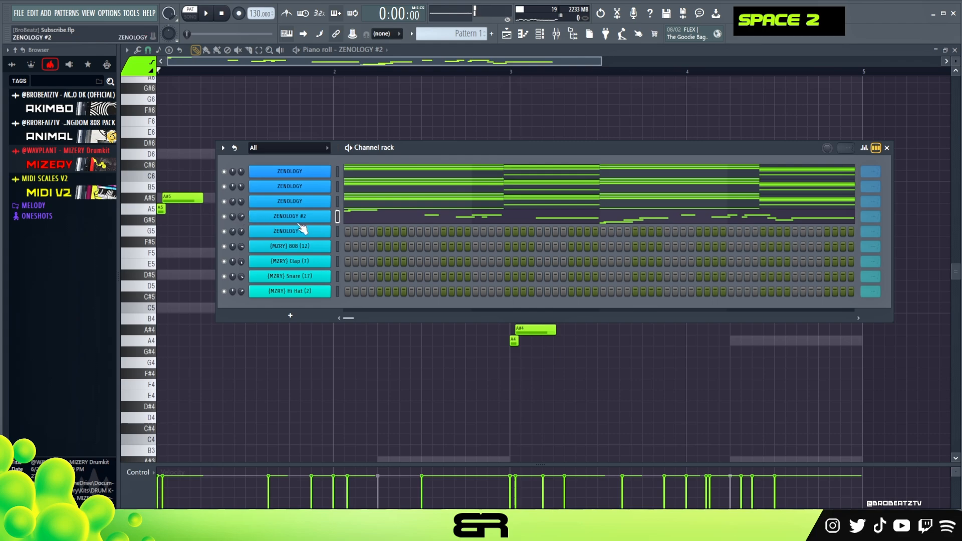
click(323, 234)
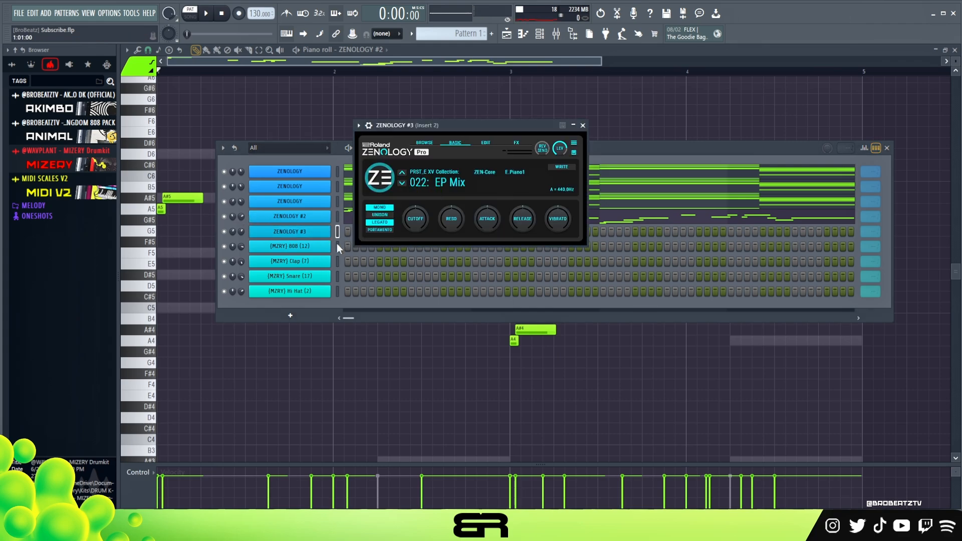
click(335, 236)
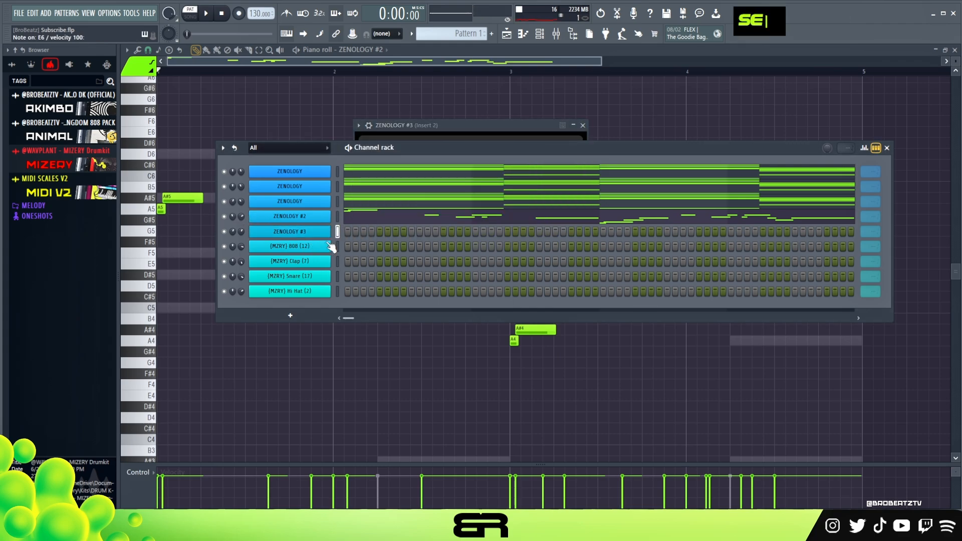
right_click(338, 234)
click(346, 232)
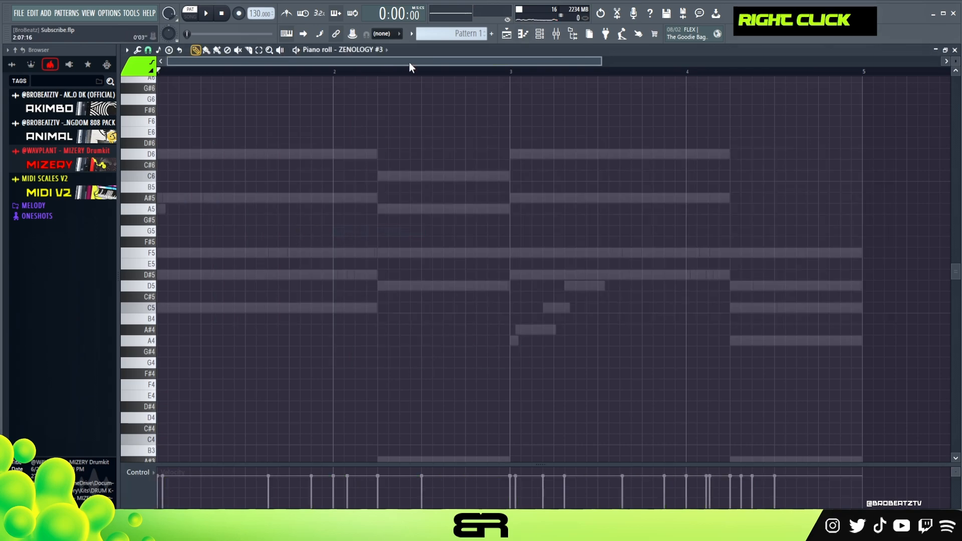
drag(603, 59, 561, 60)
Try brief D6 and C6 notes after bar 1's A#5 in the ZENOLOGY #2 melody, and audition them
click(540, 34)
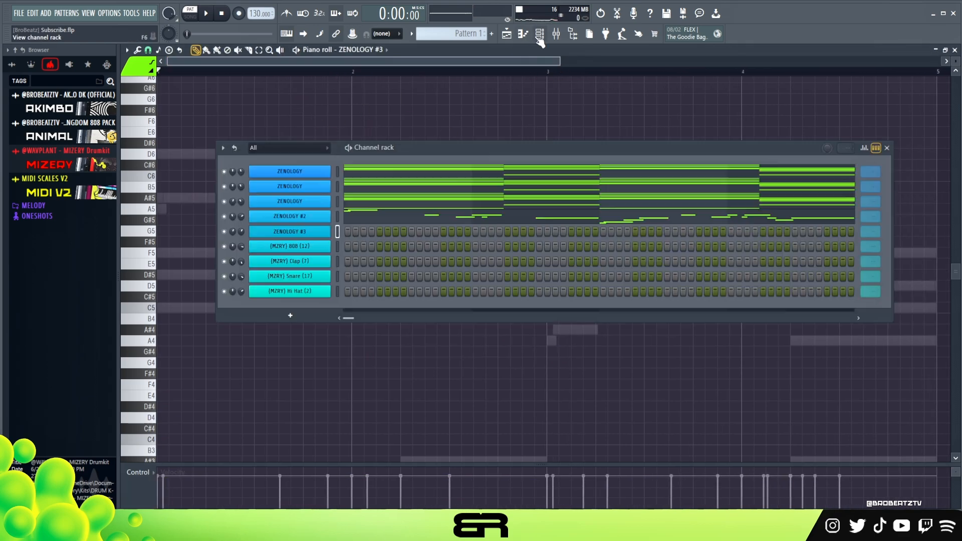
click(380, 220)
click(232, 154)
click(244, 176)
key(space)
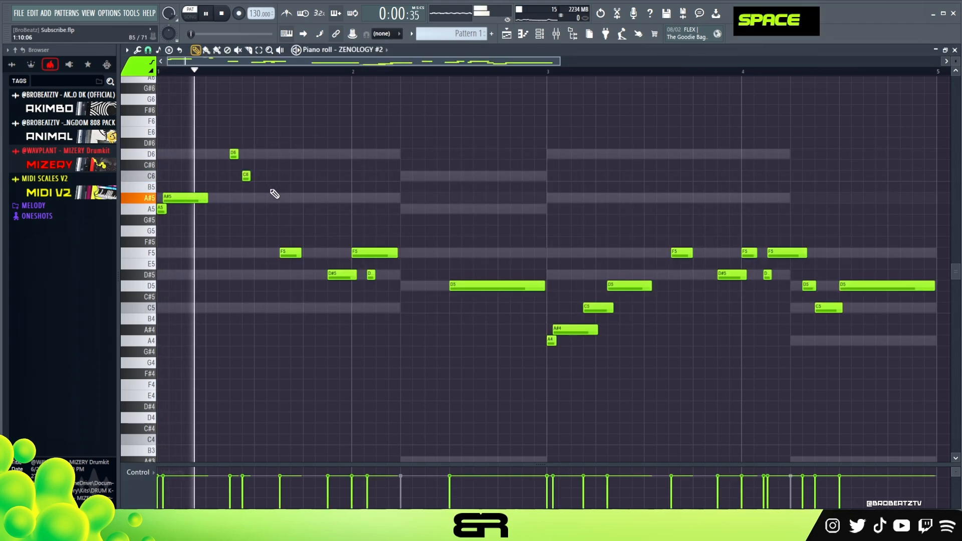
key(space)
right_click(247, 176)
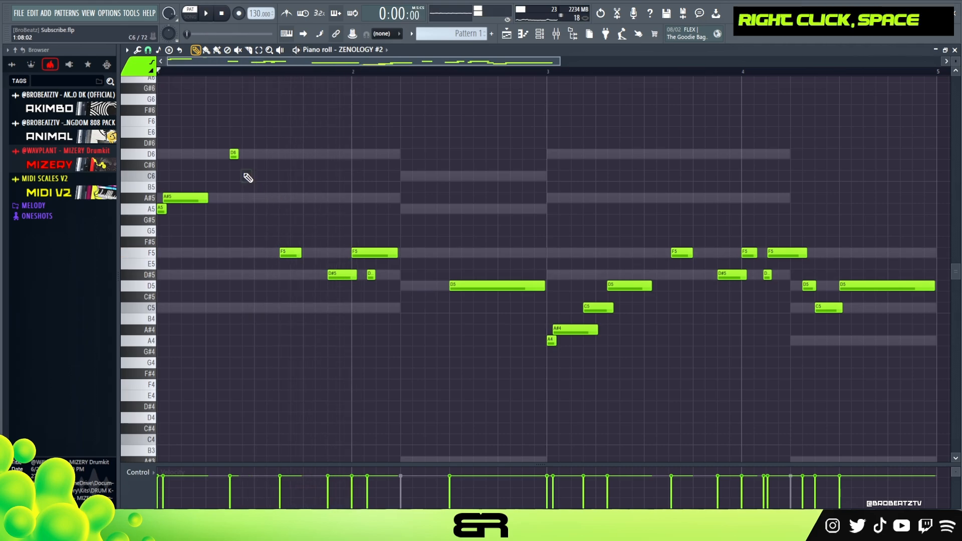
right_click(233, 154)
Return to the ZENOLOGY #3 piano roll, and play the pattern from the start against the ghost notes
click(540, 34)
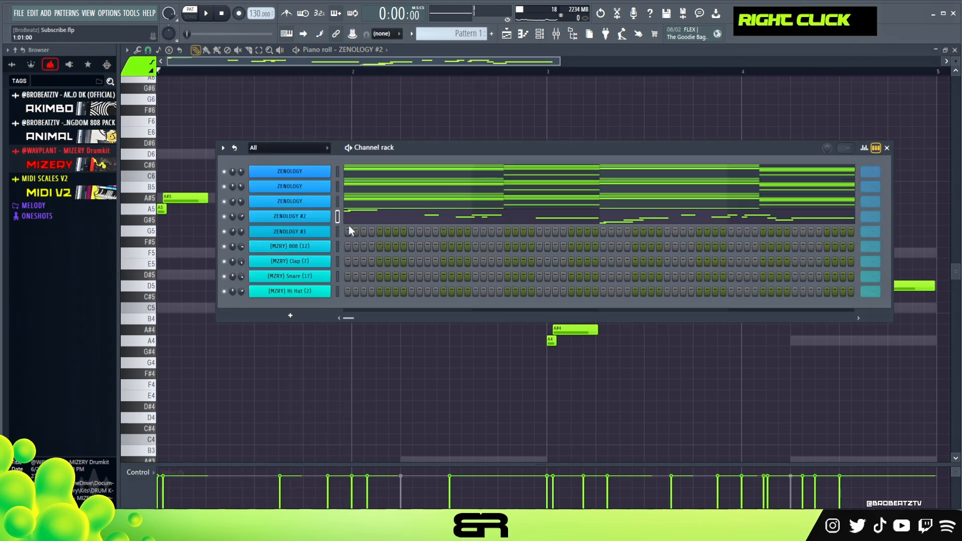
click(366, 230)
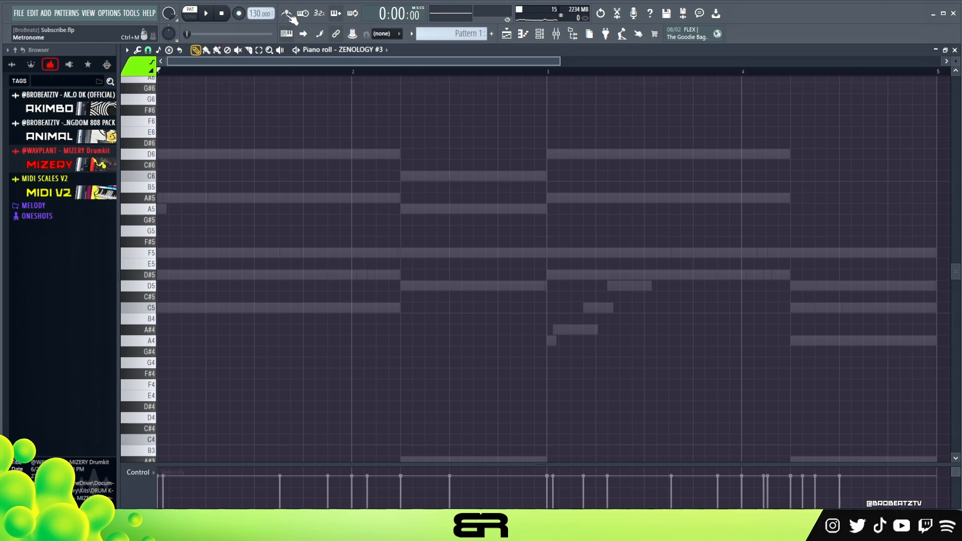
scroll(473, 221, up, 2)
scroll(956, 60, up, 1)
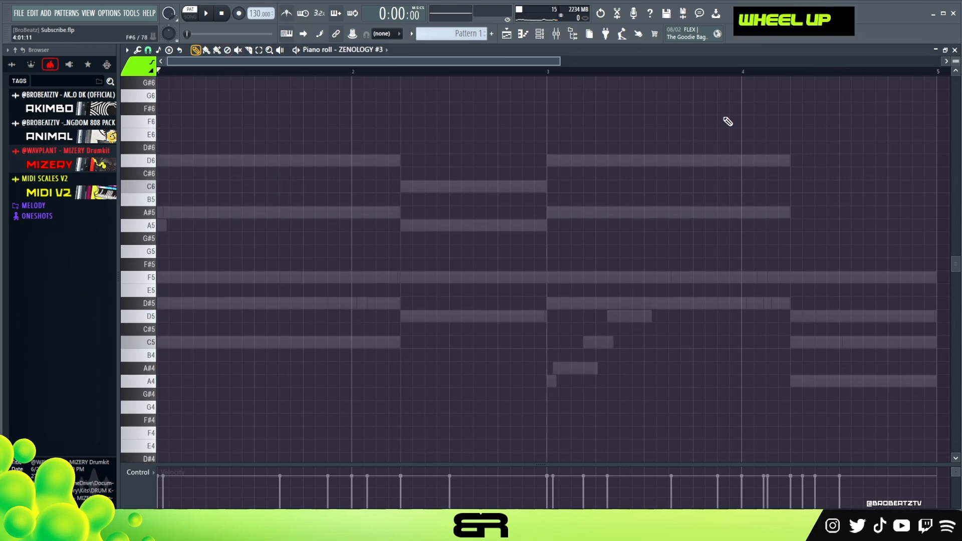
key(space)
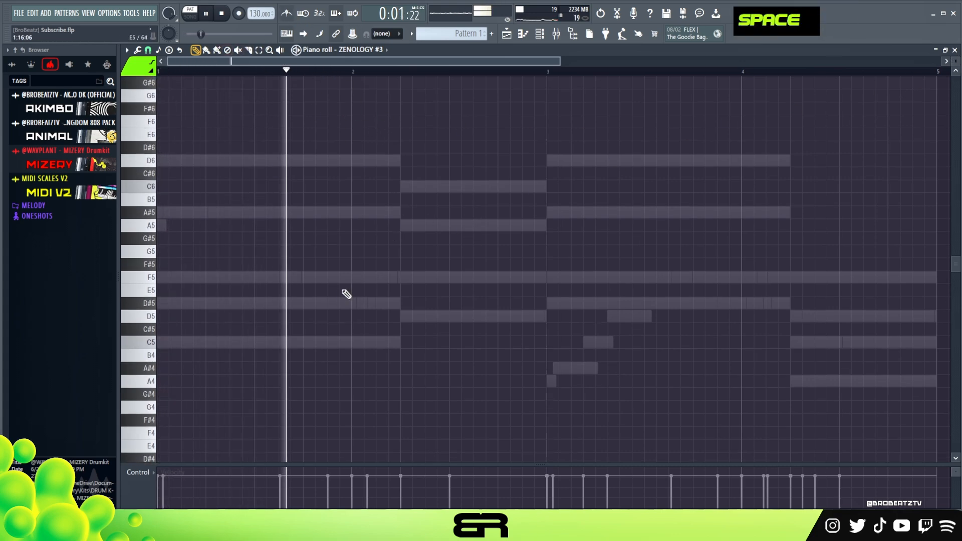
key(space)
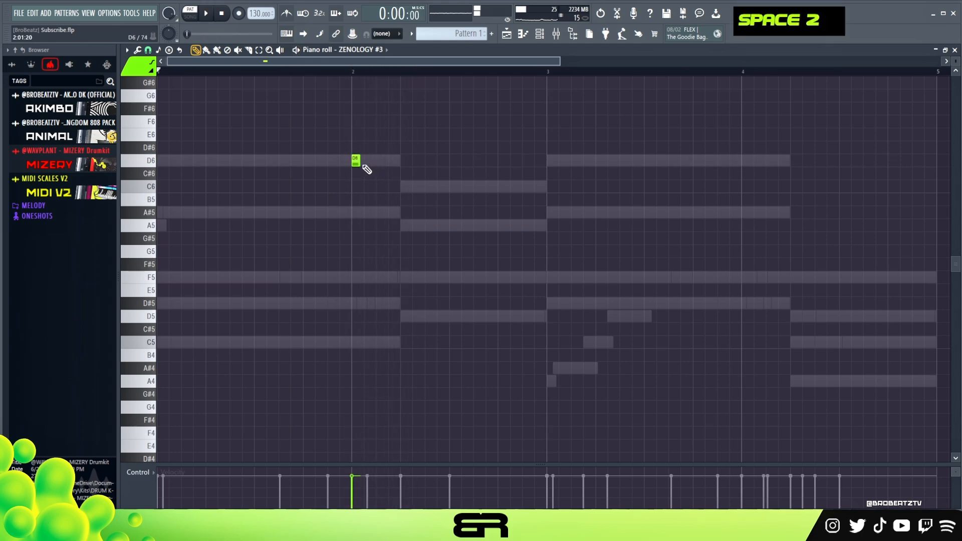
Add short D6, C6, A5 and F5 notes across bar 2, and a short A#5 at the start of bar 3
drag(359, 163, 367, 164)
click(378, 186)
drag(407, 225, 424, 225)
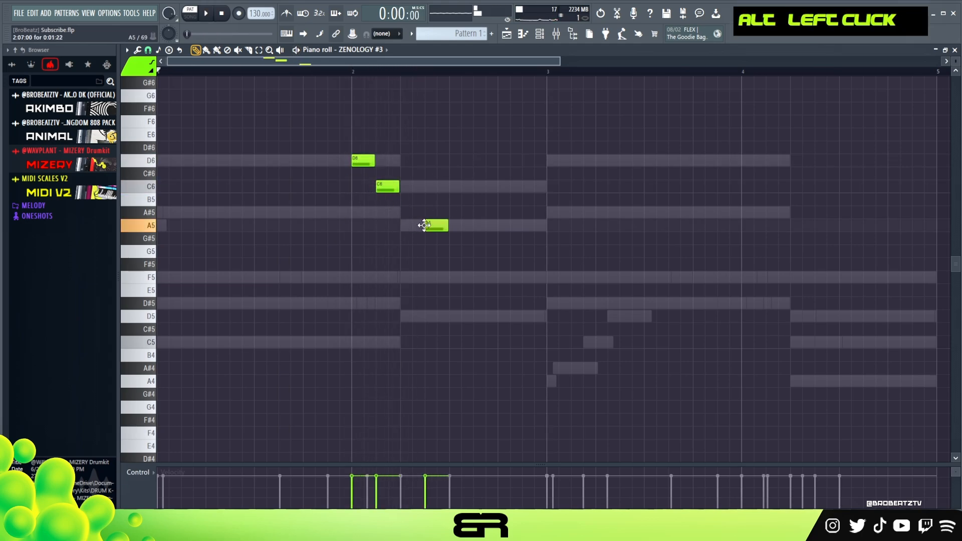
click(475, 184)
drag(475, 183, 475, 211)
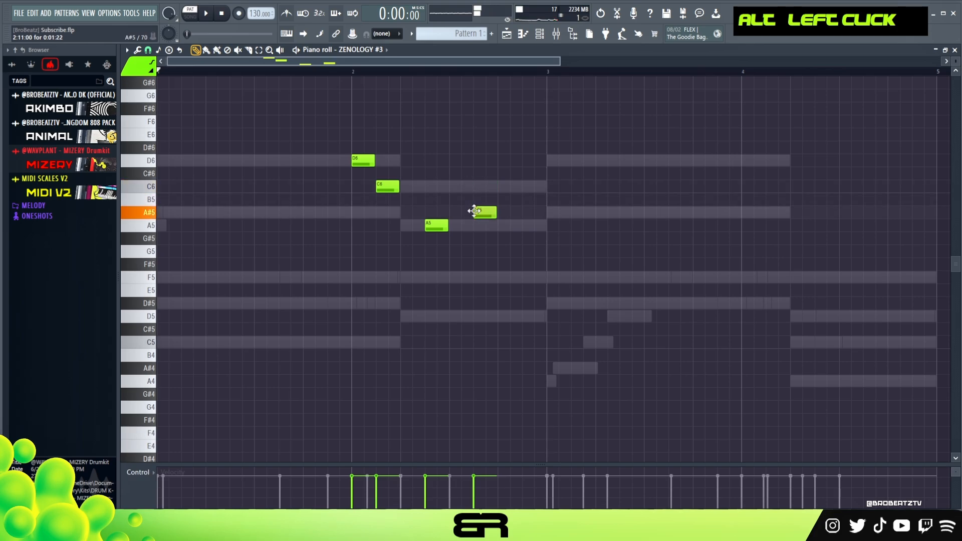
right_click(474, 210)
click(551, 213)
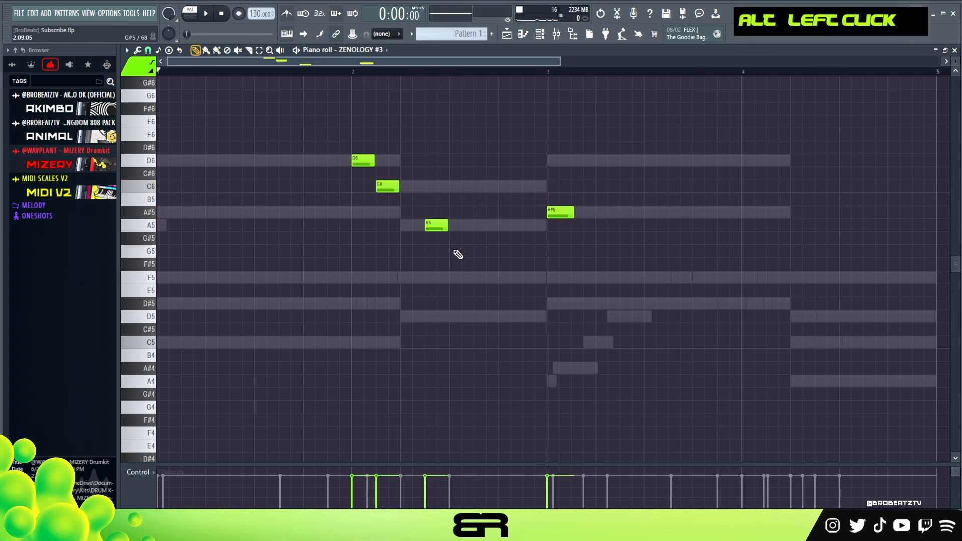
alt+click(457, 278)
alt+click(490, 264)
alt+click(504, 238)
alt+click(523, 225)
right_click(521, 223)
right_click(508, 239)
right_click(497, 264)
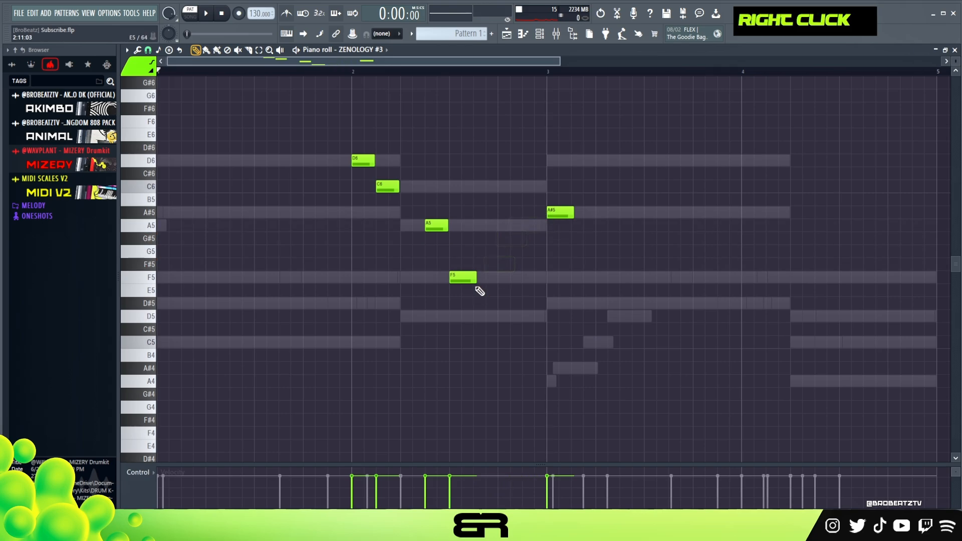
Shift bar 2's F5 later, follow it with a brief A#5 and a C6 held to the bar's end, and audition
drag(475, 280, 493, 279)
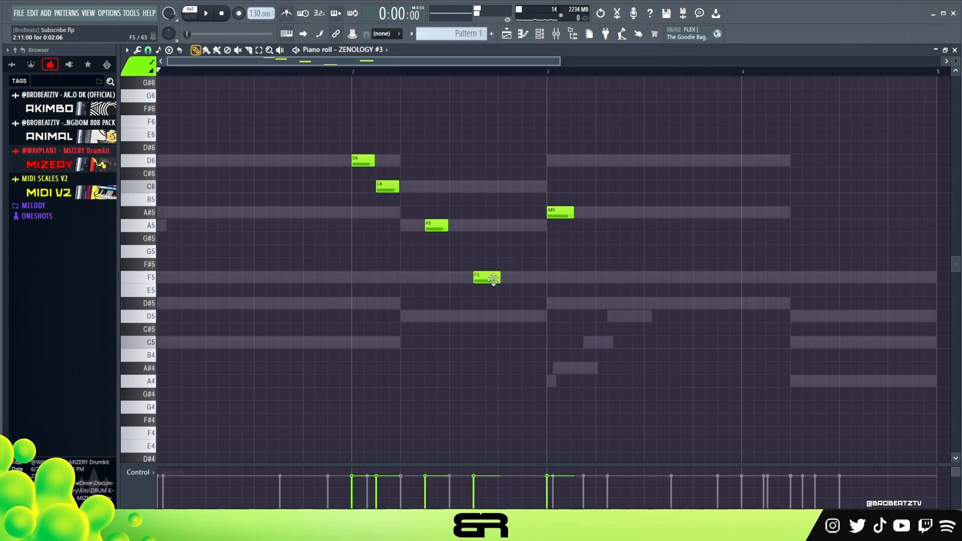
click(498, 212)
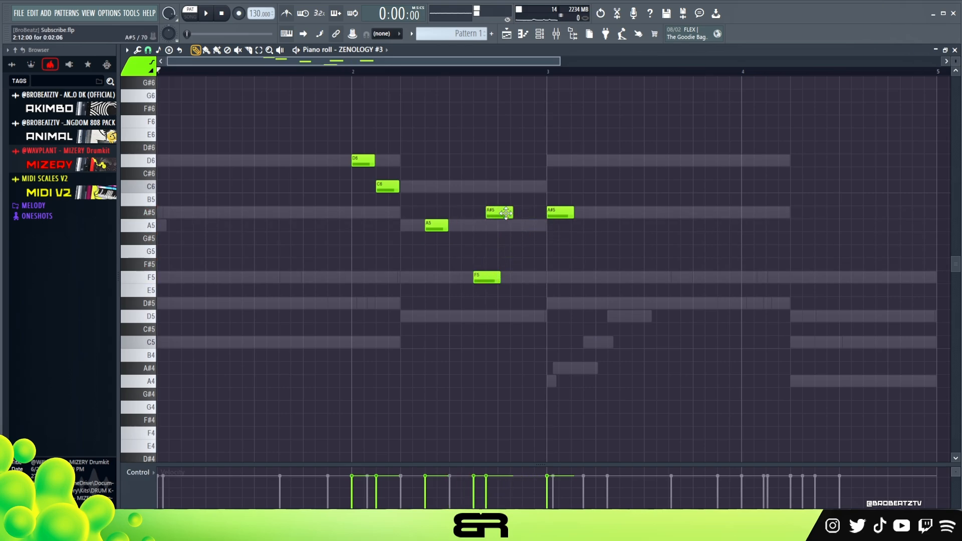
drag(524, 213, 504, 215)
alt+click(504, 186)
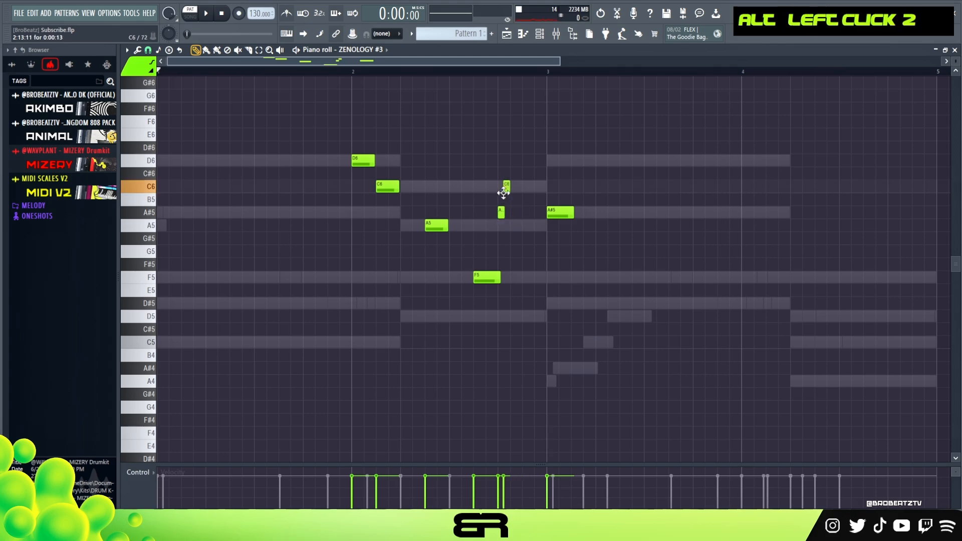
drag(507, 189, 548, 193)
key(space)
right_click(470, 146)
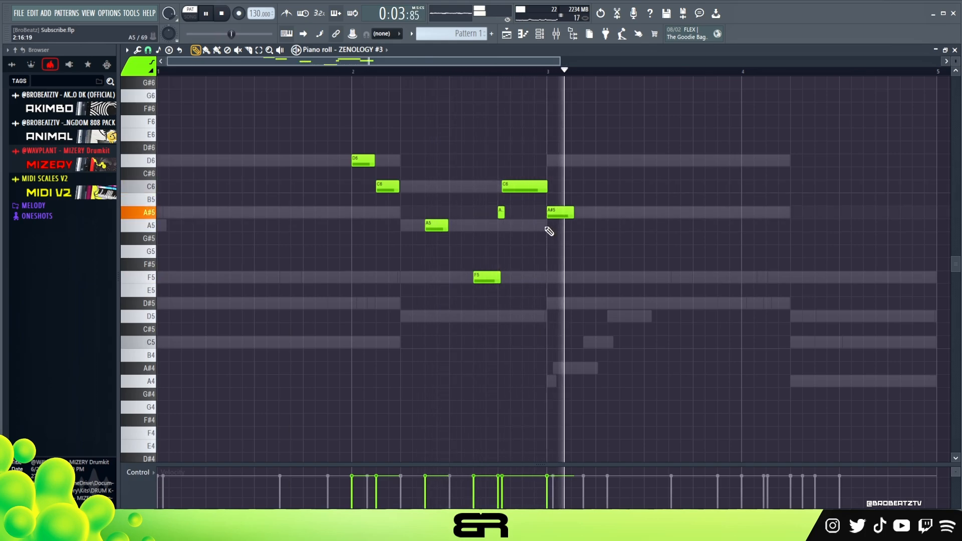
key(space)
Nudge bar 2's long C6 slightly later, lengthen the brief A#5 before it, and audition the phrase
drag(517, 189, 520, 189)
scroll(513, 161, up, 2)
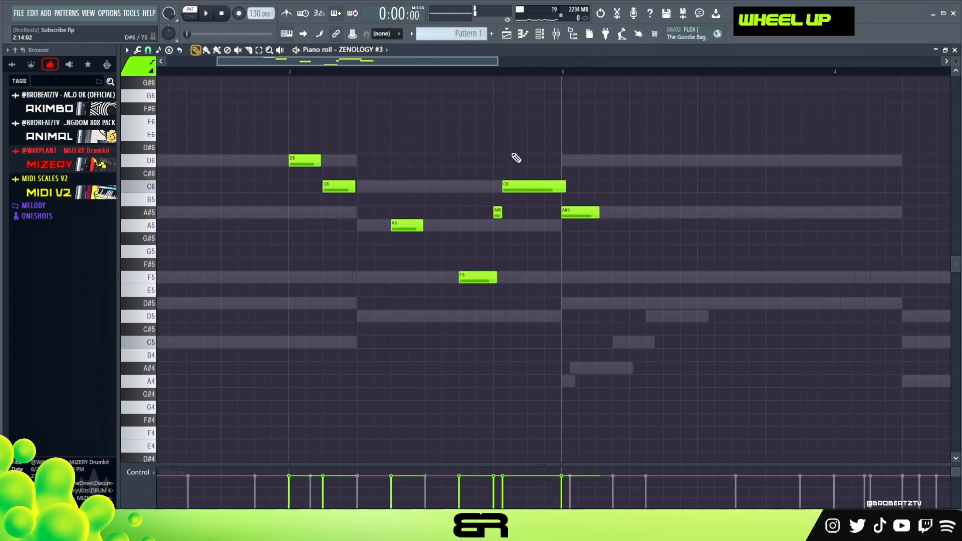
alt+click(500, 211)
alt+click(501, 213)
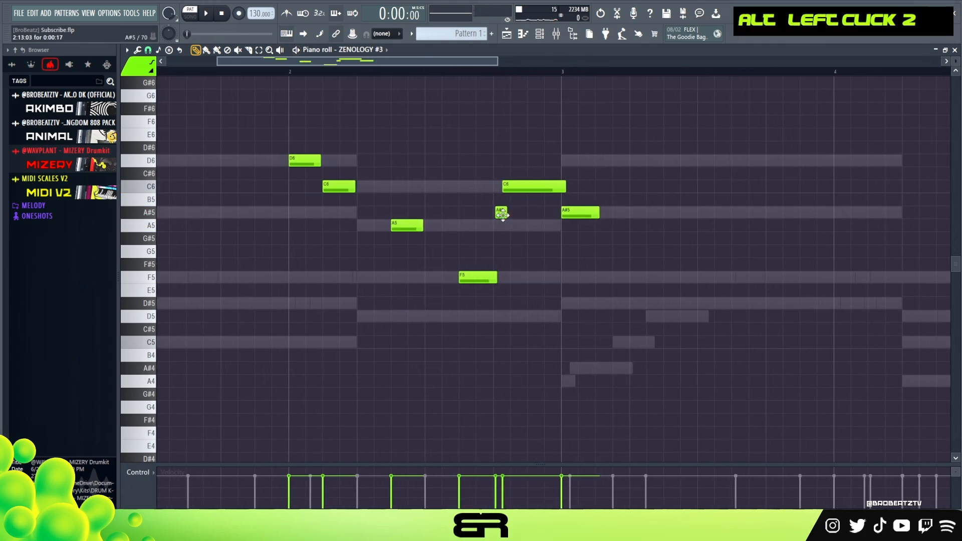
key(space)
key(space)
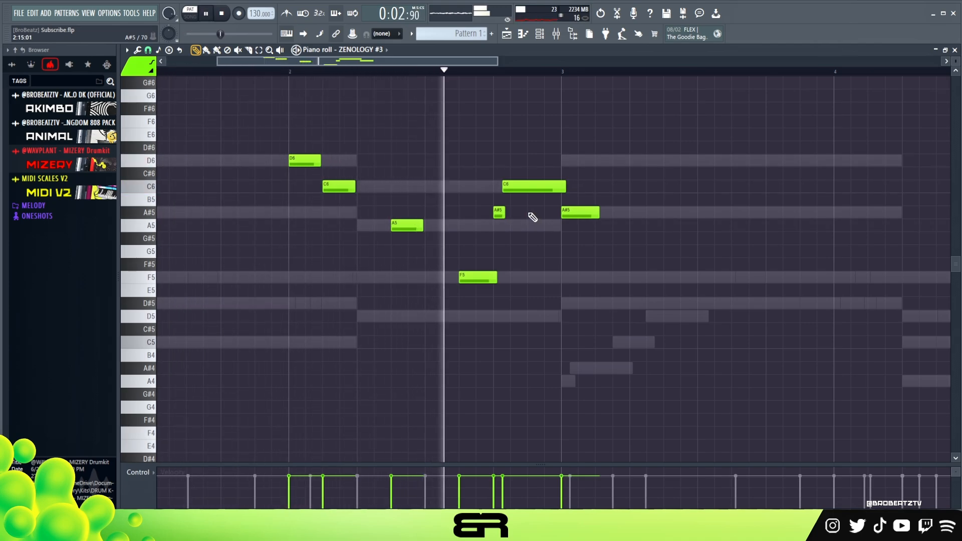
key(space)
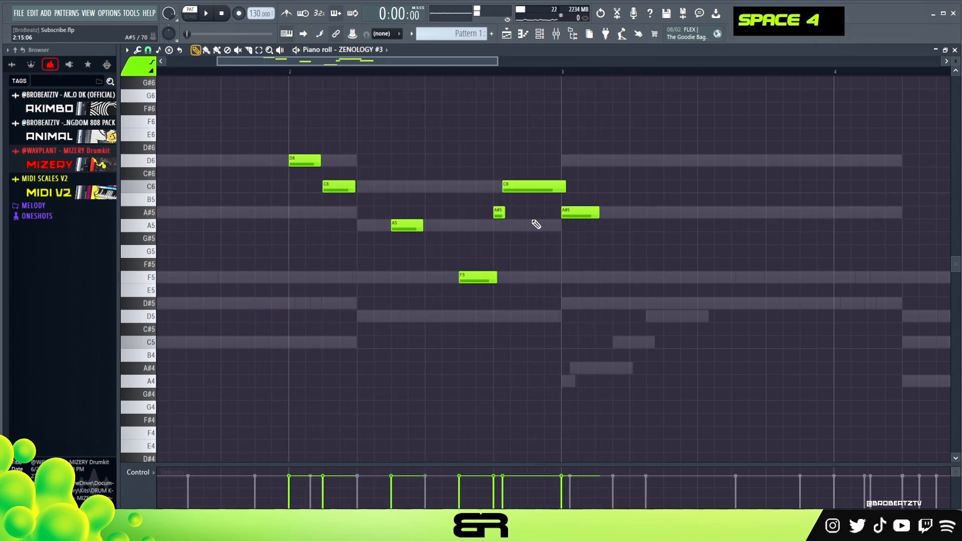
Add an A5 at the end of bar 2, shorten the long C6 to end near its start, and audition
drag(539, 224, 563, 226)
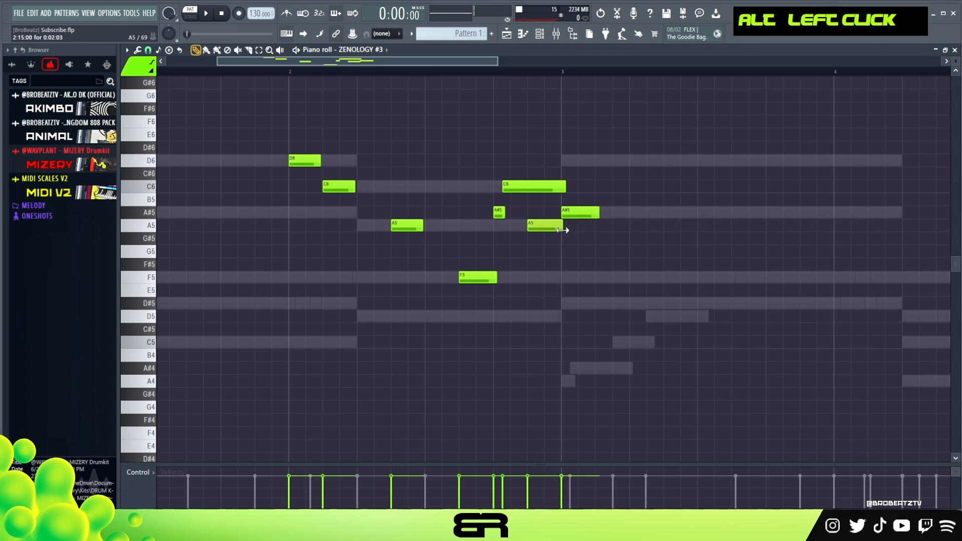
drag(571, 191, 537, 191)
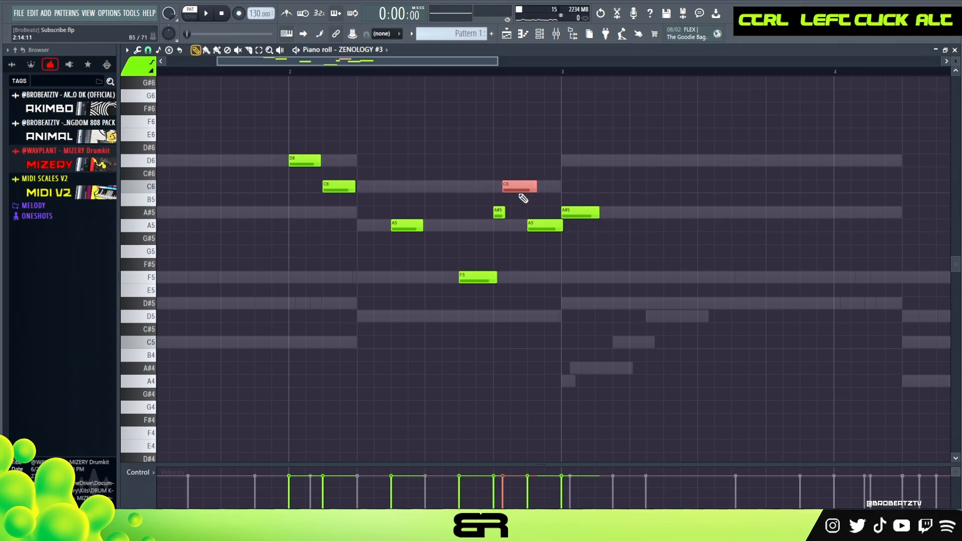
right_click(536, 198)
key(space)
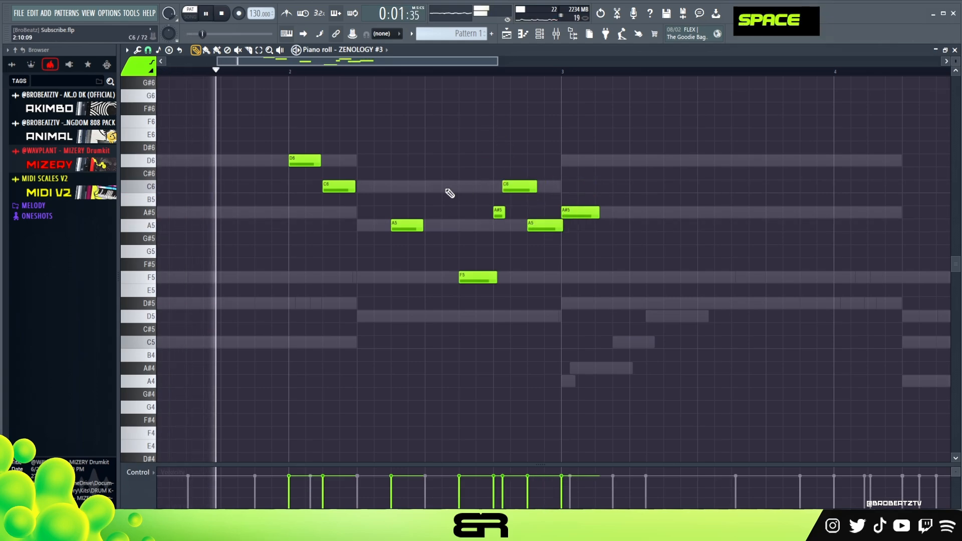
Slightly shorten bar 2's opening D6 and its second C6, replaying the pattern to check the phrasing
drag(319, 162, 317, 162)
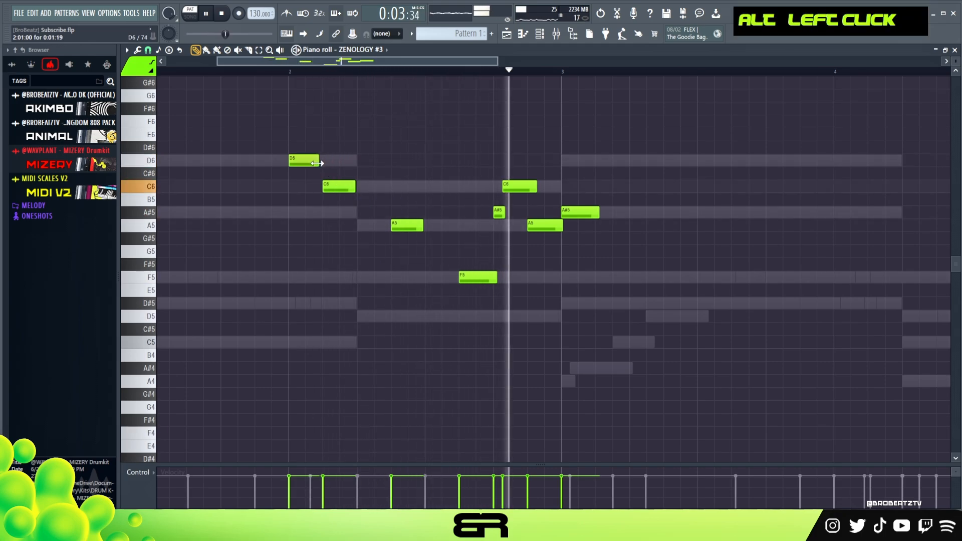
key(space)
key(space)
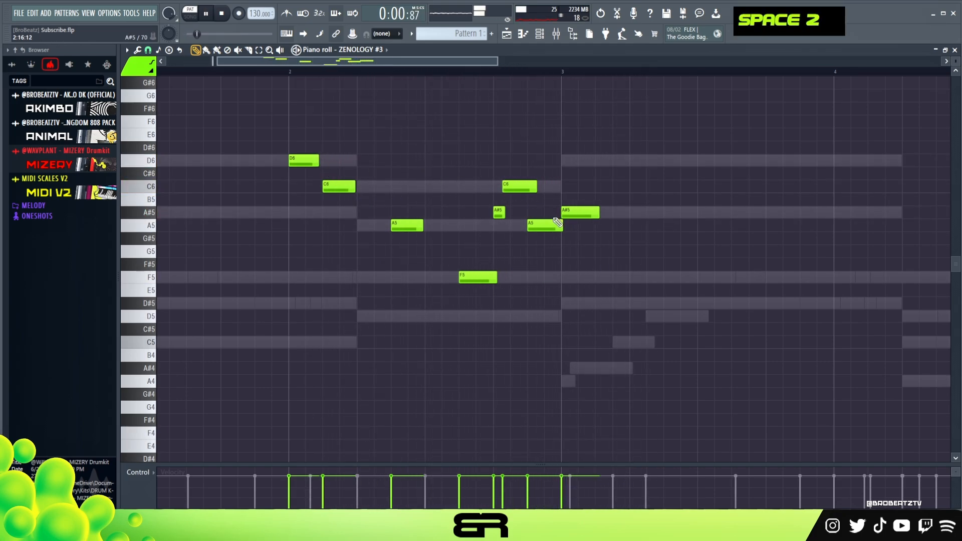
drag(536, 187, 526, 188)
right_click(541, 208)
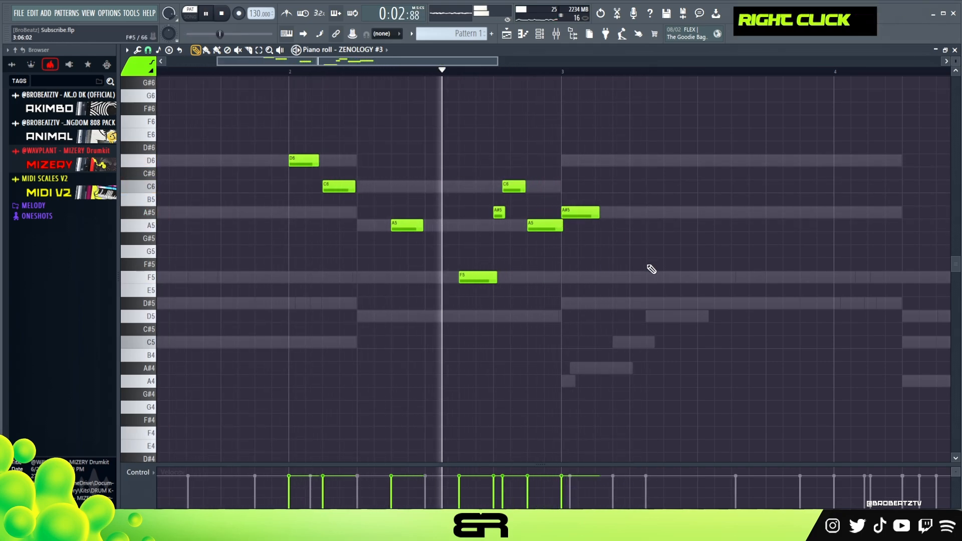
key(space)
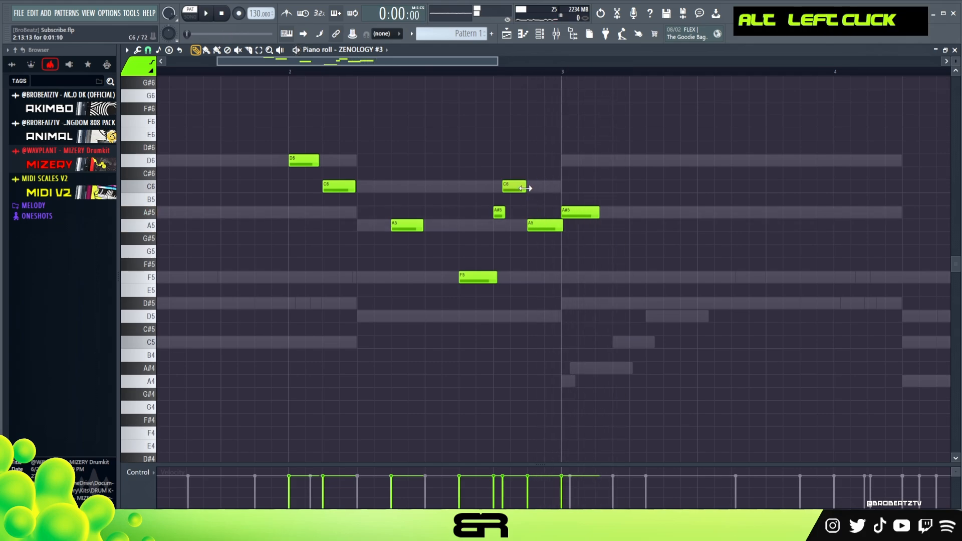
drag(519, 191, 518, 190)
key(space)
Nudge bar 2's F5 slightly later, shorten it to end before the brief A#5 finishes, and audition around bar 3
drag(490, 276, 492, 277)
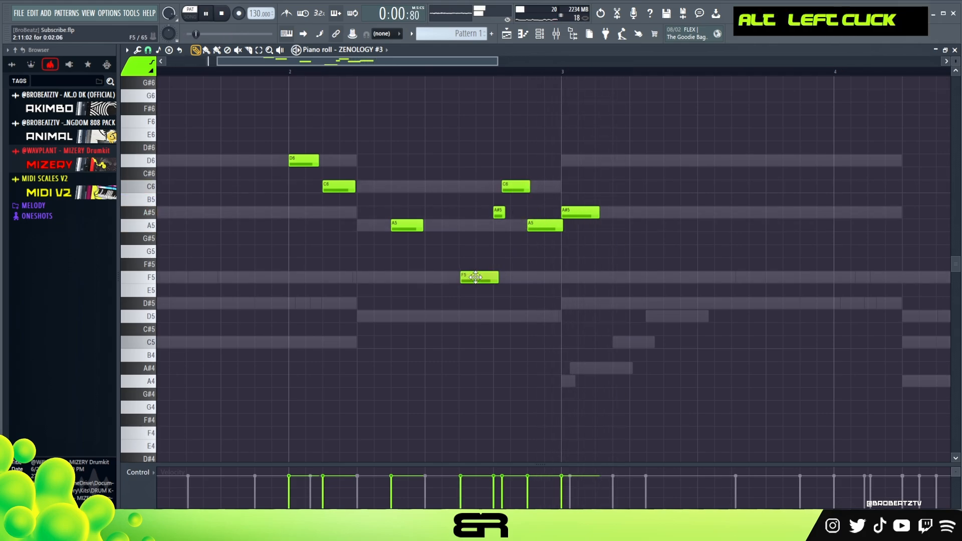
alt+click(499, 277)
right_click(509, 276)
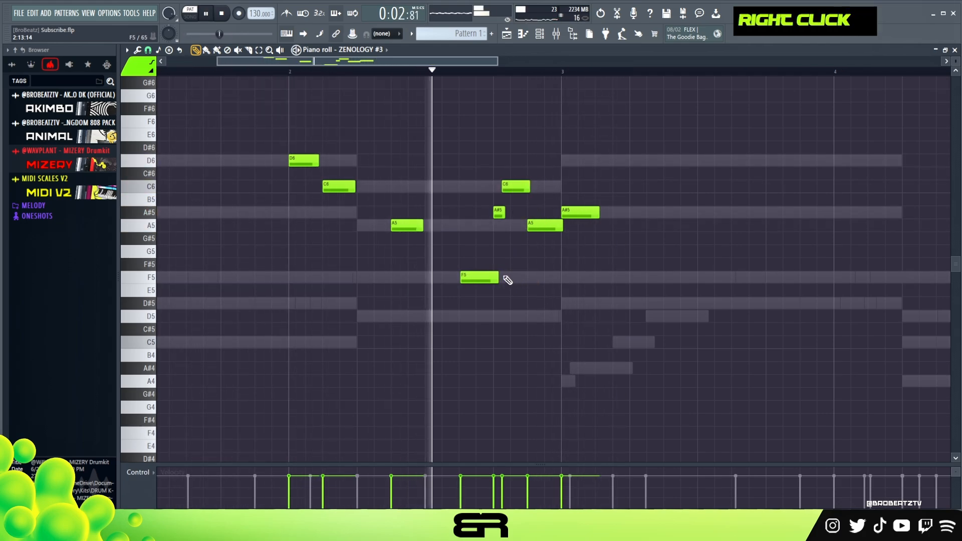
drag(498, 280, 493, 279)
key(space)
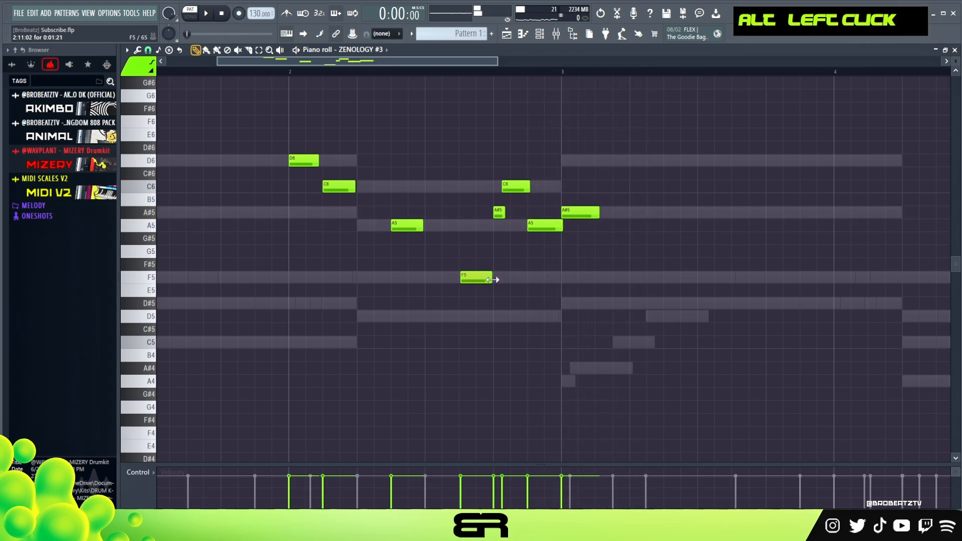
alt+right_click(484, 233)
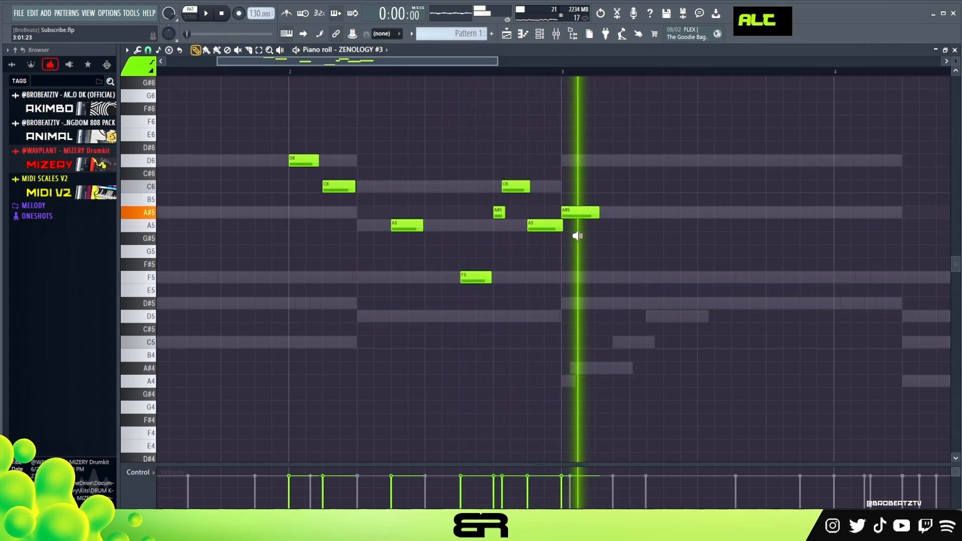
Trim the end of bar 2's final A5 slightly, lengthen bar 3's opening A#5, and audition the result
alt+drag(563, 230, 606, 212)
key(space)
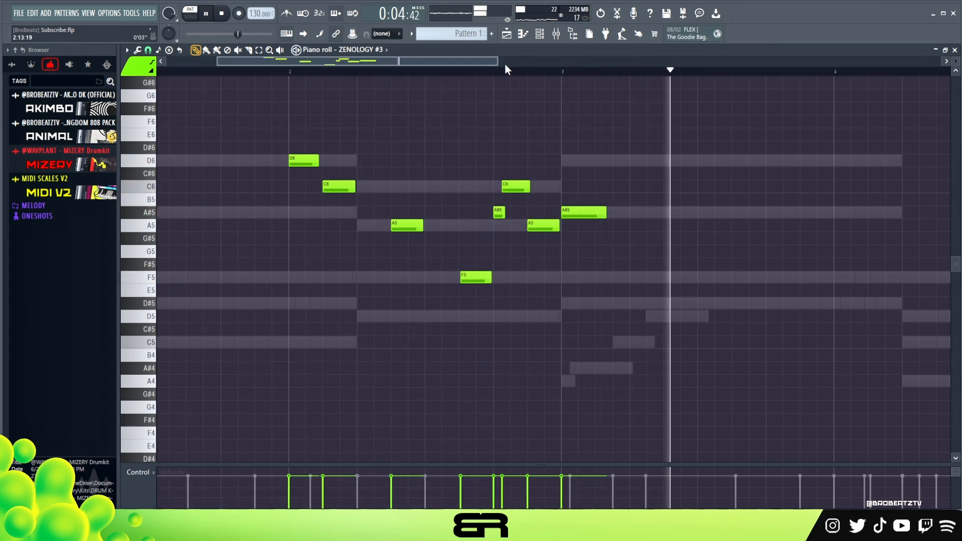
key(space)
Duplicate the last four notes one bar later, raise the copied A#5 at bar 4 to D6, and audition from mid-bar 3
drag(498, 62, 647, 87)
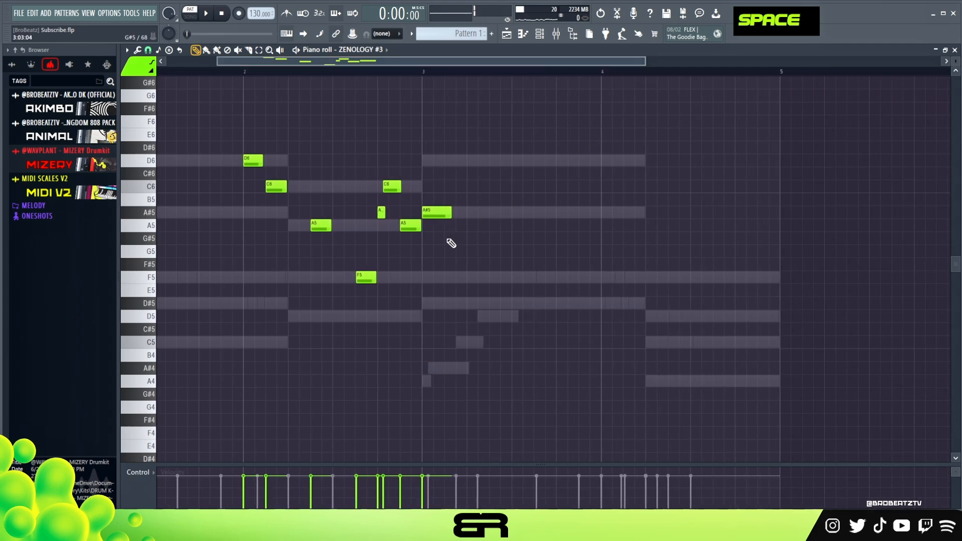
ctrl+drag(488, 137, 586, 224)
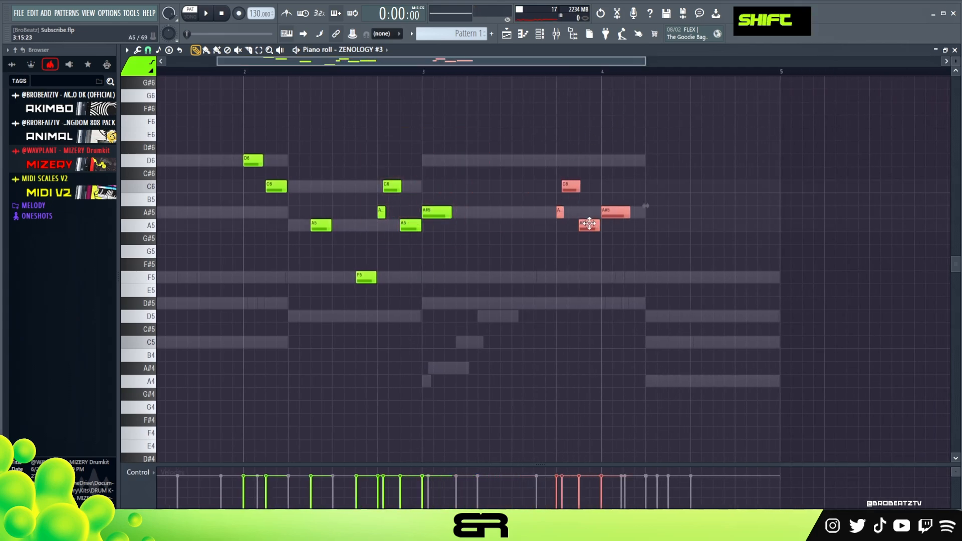
right_click(620, 240)
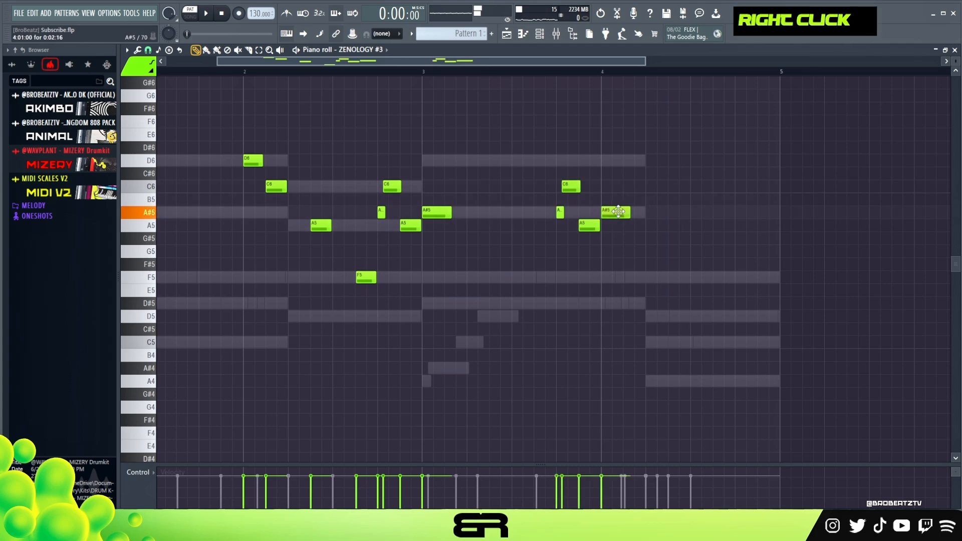
drag(619, 211, 617, 159)
key(space)
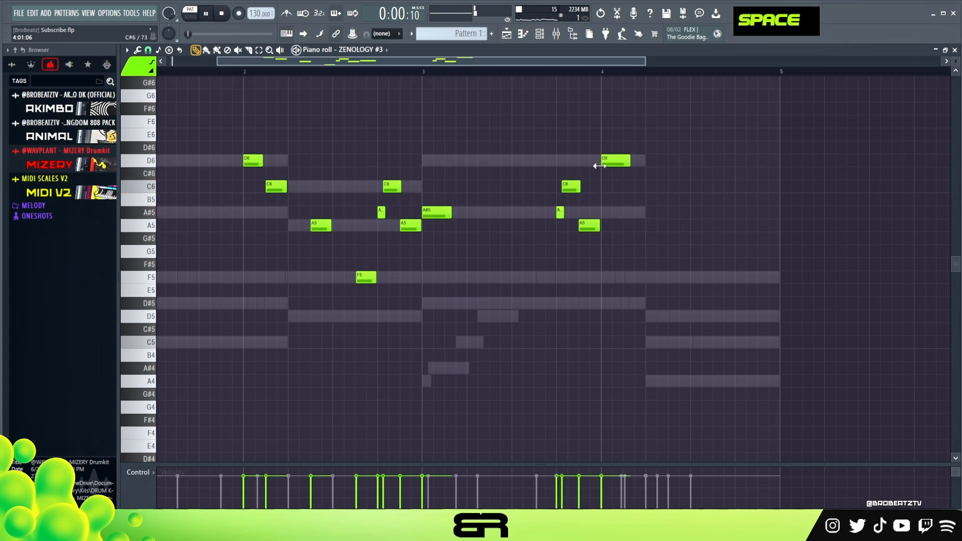
double_click(523, 74)
right_click(616, 279)
key(space)
key(space)
Extend the copied A5 slightly past bar 4's start, shorten the D6 there, and add a second D6 directly after it
drag(600, 227, 603, 227)
right_click(651, 275)
key(space)
drag(630, 165, 622, 166)
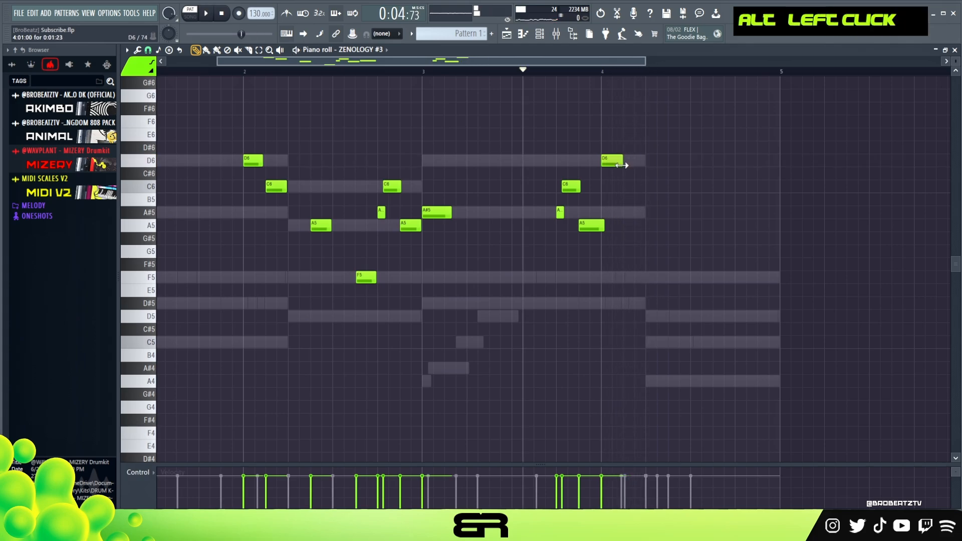
alt+click(644, 163)
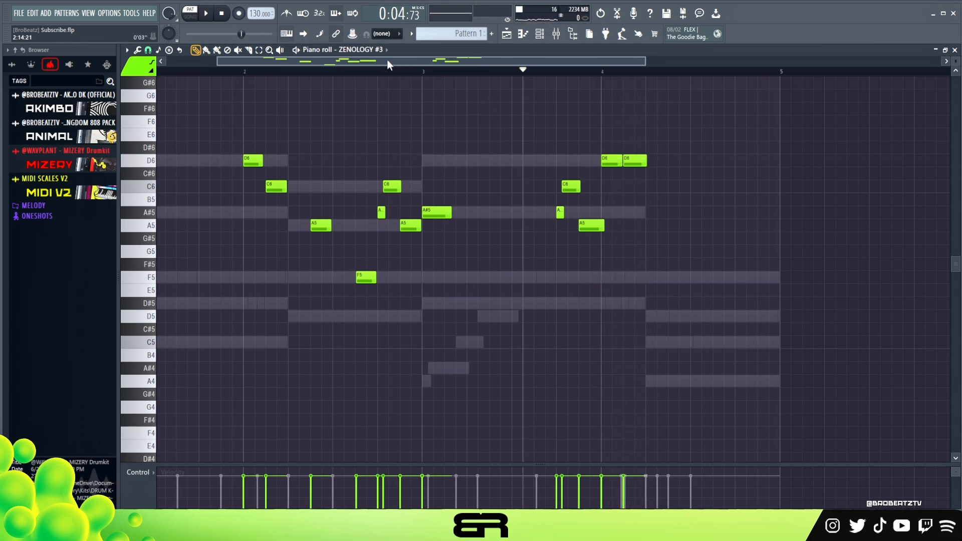
click(545, 39)
click(618, 215)
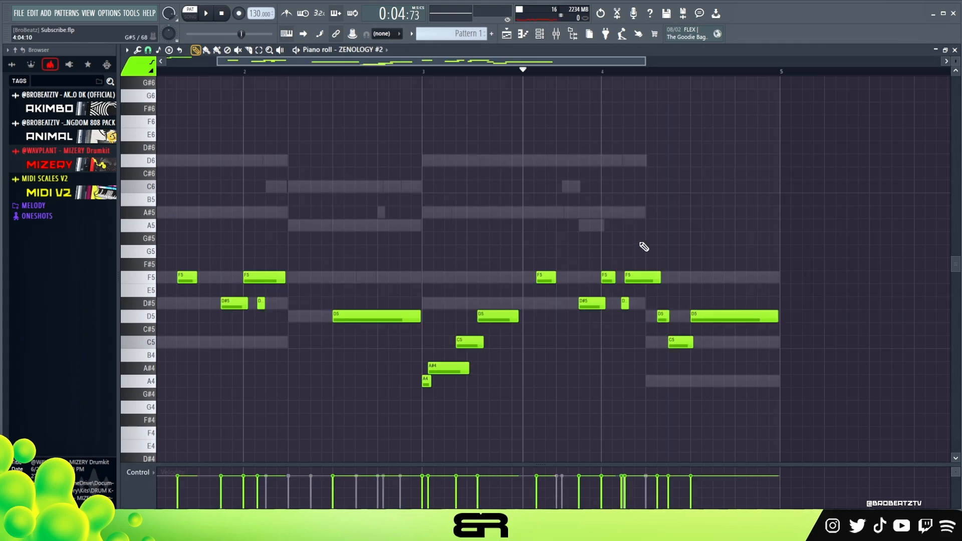
scroll(644, 246, down, 1)
ctrl+click(708, 287)
shift+drag(709, 287, 695, 248)
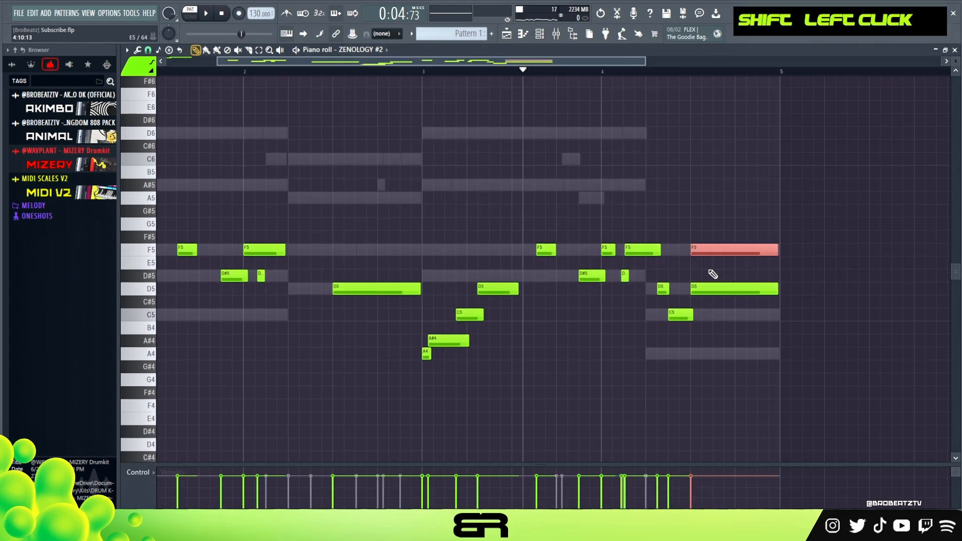
right_click(697, 248)
click(548, 38)
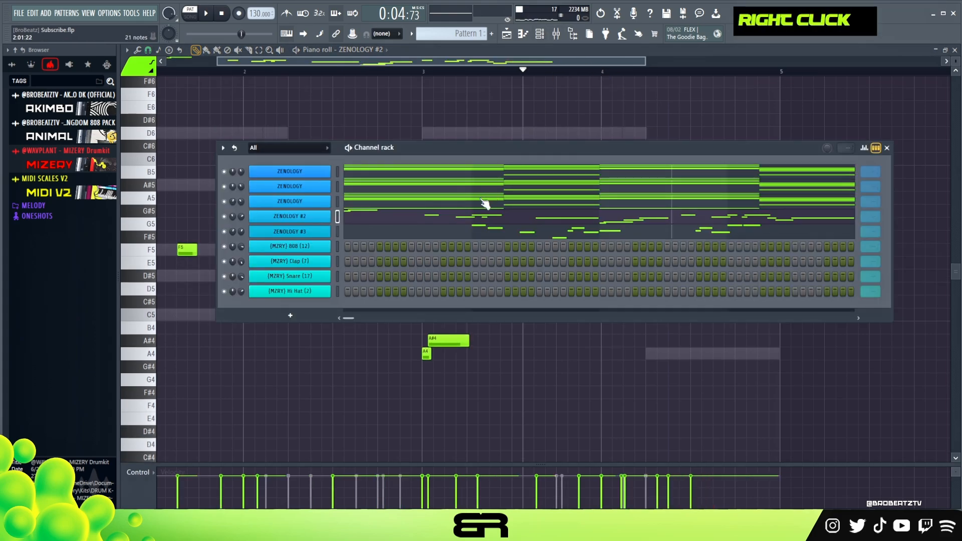
click(469, 234)
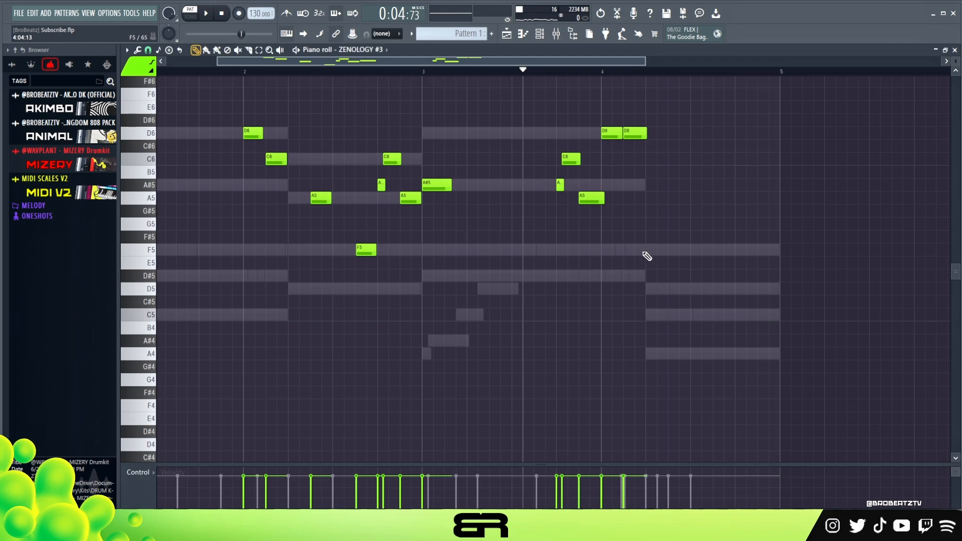
Add a long F5 and a D5 midway through bar 4, shortening the D5 to a brief grace note
click(690, 251)
click(696, 288)
alt+click(752, 292)
right_click(755, 291)
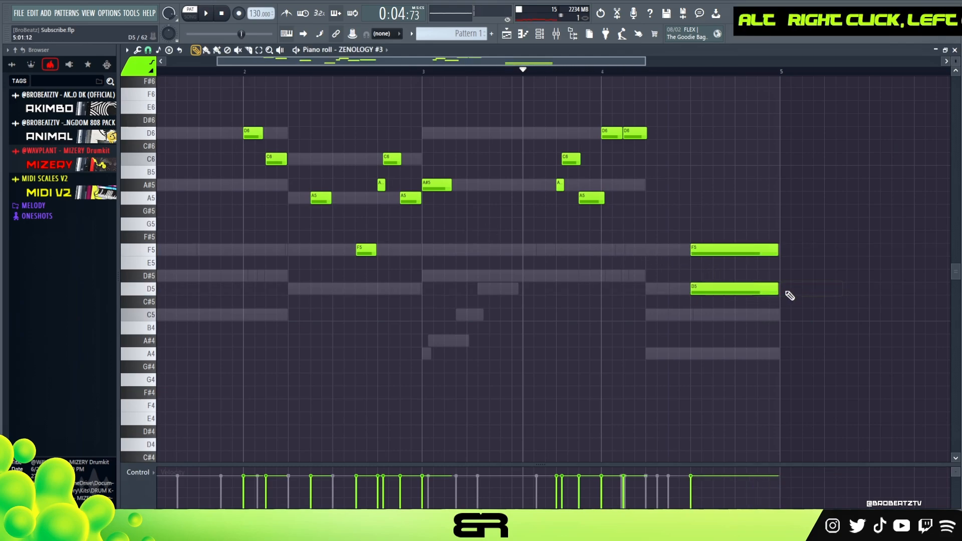
drag(778, 290, 700, 290)
Nudge bar 4's long F5 slightly after the D5's start, trim its end to just before bar 5, and audition
drag(704, 255, 706, 256)
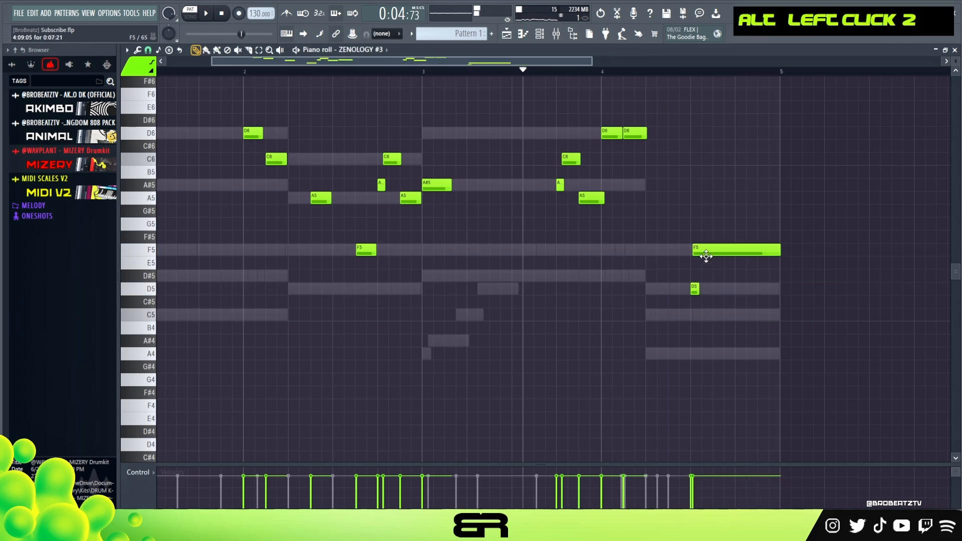
drag(718, 253, 720, 253)
right_click(730, 215)
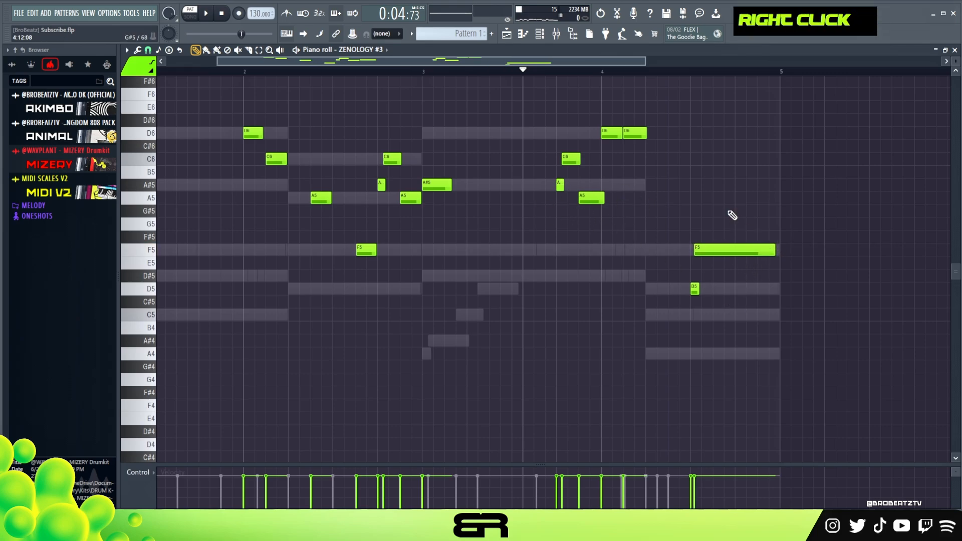
key(space)
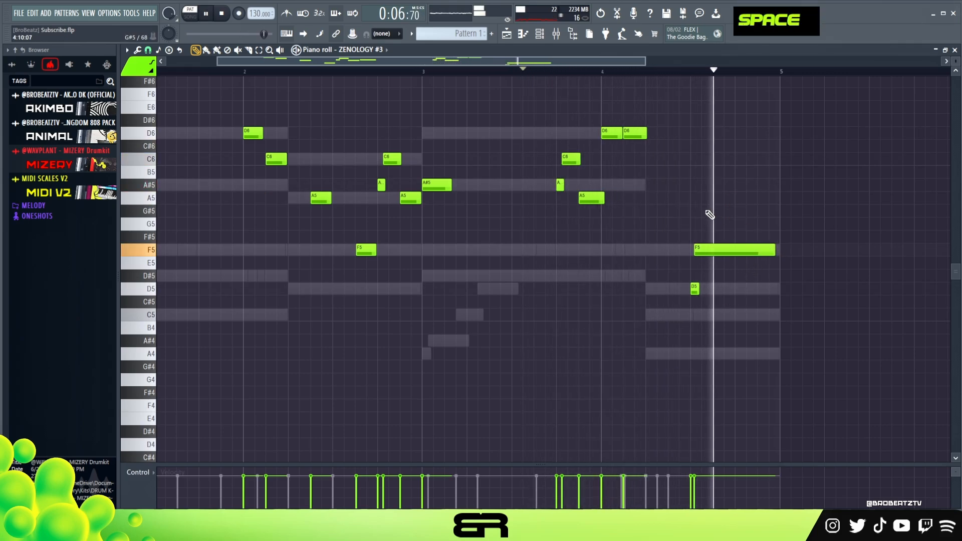
key(space)
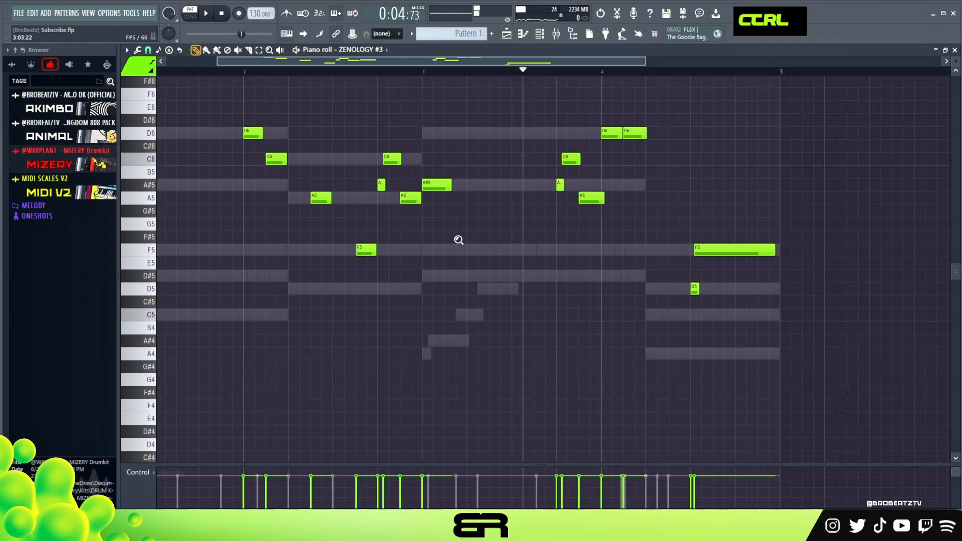
Return playback to the start, show the channel rack, and mute the third ZENOLOGY, ZENOLOGY #2 and ZENOLOGY #3 channels with a brief audition
ctrl+right_click(457, 240)
drag(389, 72, 158, 81)
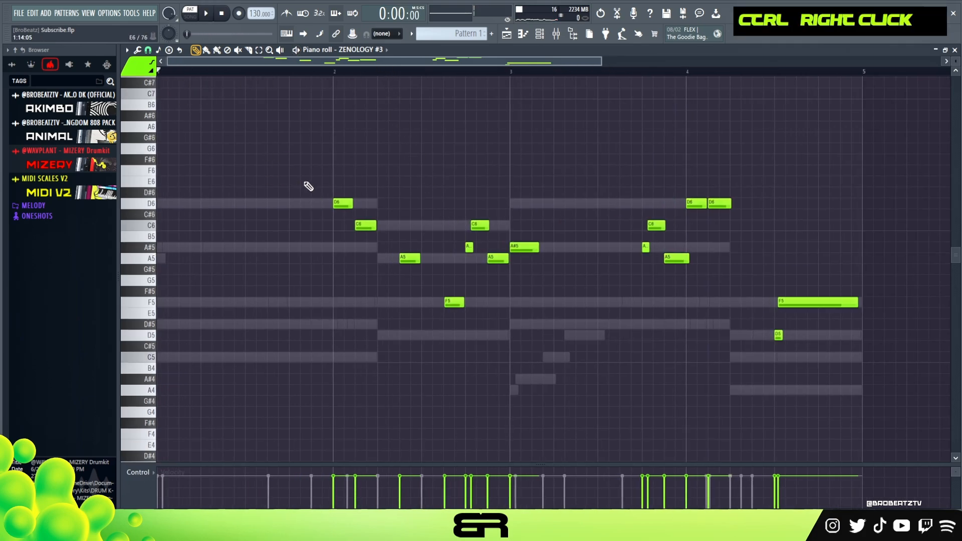
scroll(494, 214, down, 2)
scroll(932, 83, down, 1)
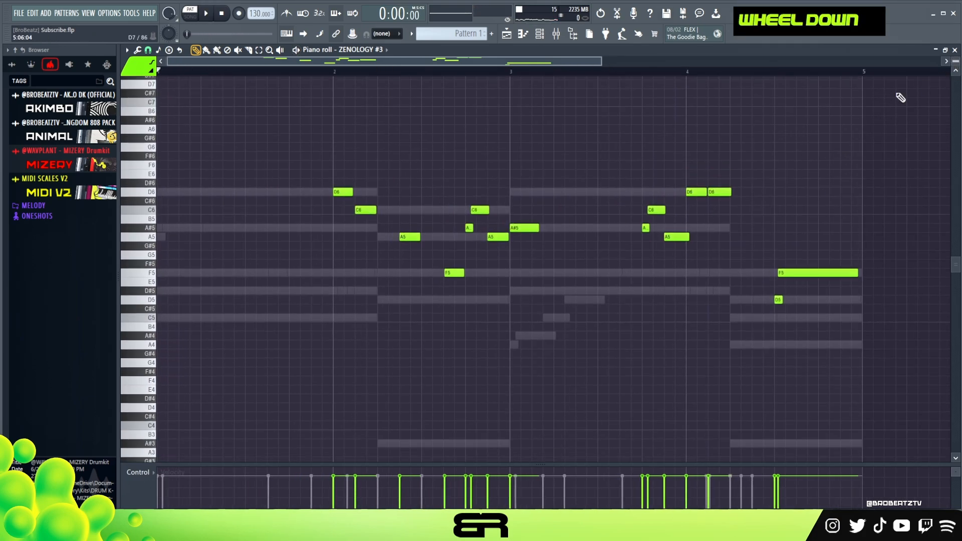
scroll(675, 196, down, 1)
click(539, 33)
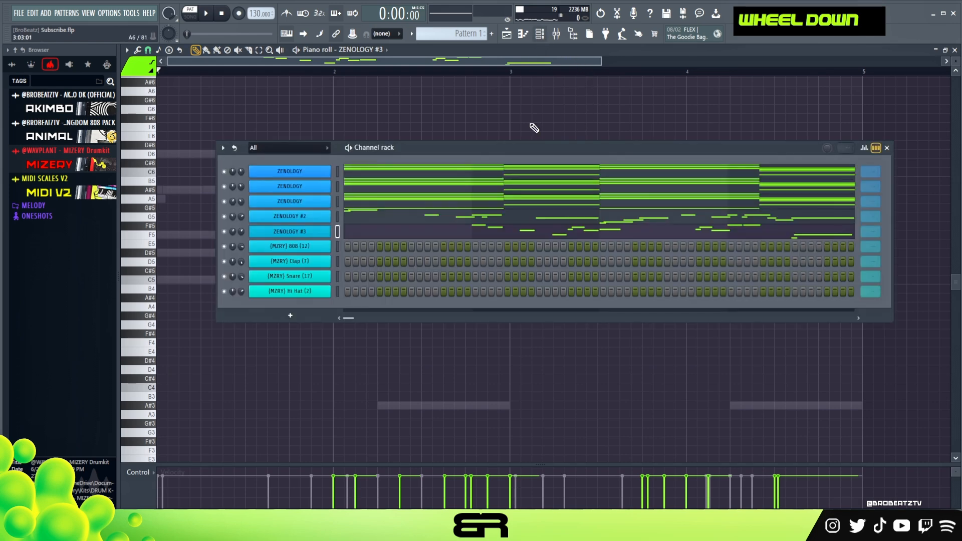
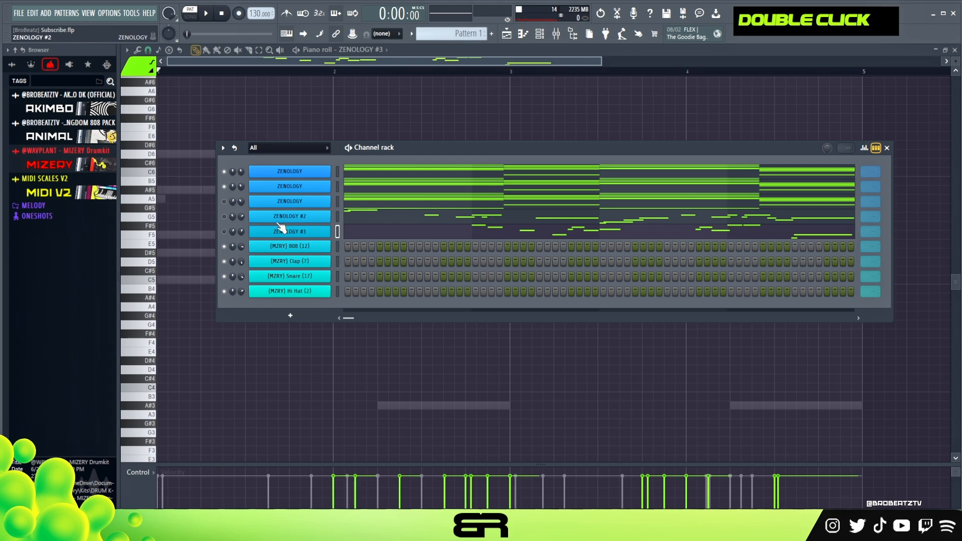
key(space)
key(space)
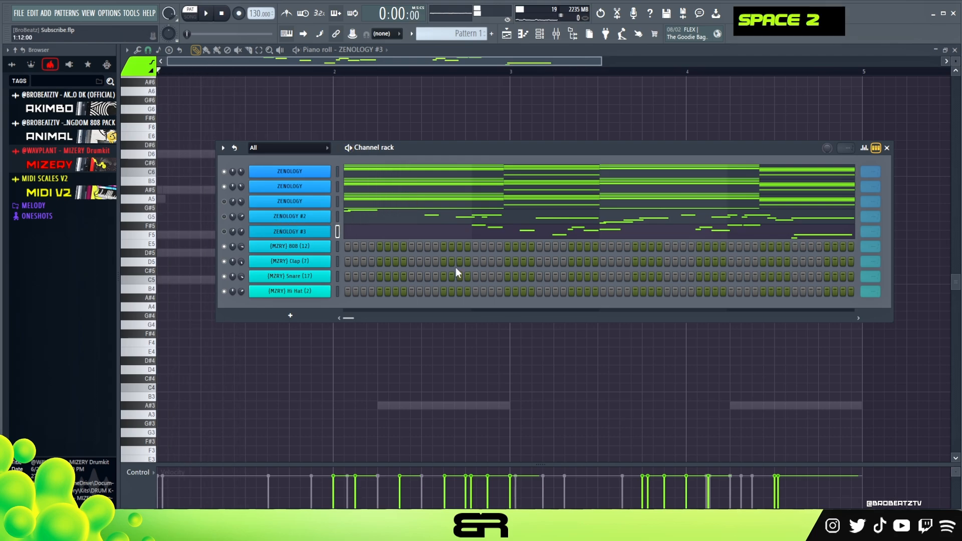
In the 808's piano roll, place C3 at bars 1 and 3 and A#3 on the second beat of bars 2 and 4
right_click(329, 246)
click(345, 251)
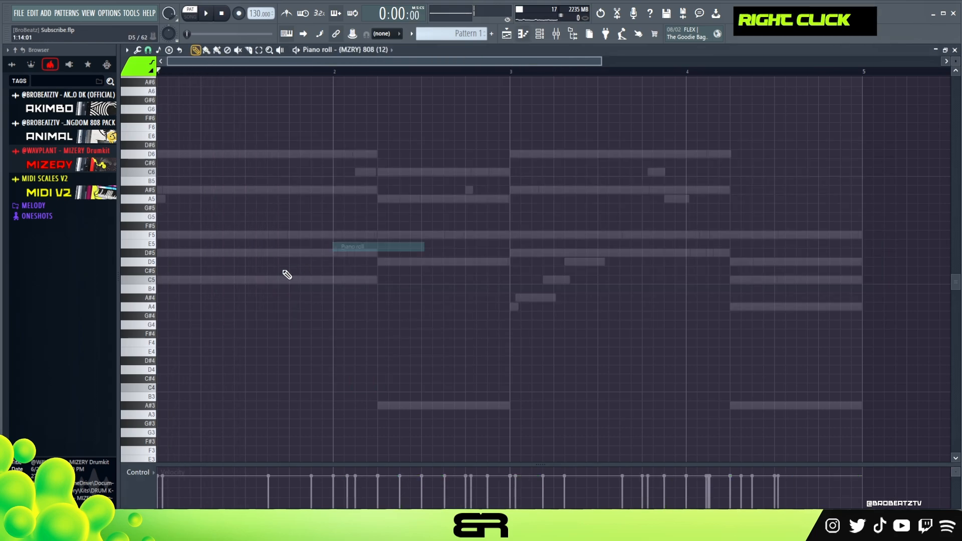
scroll(290, 260, down, 3)
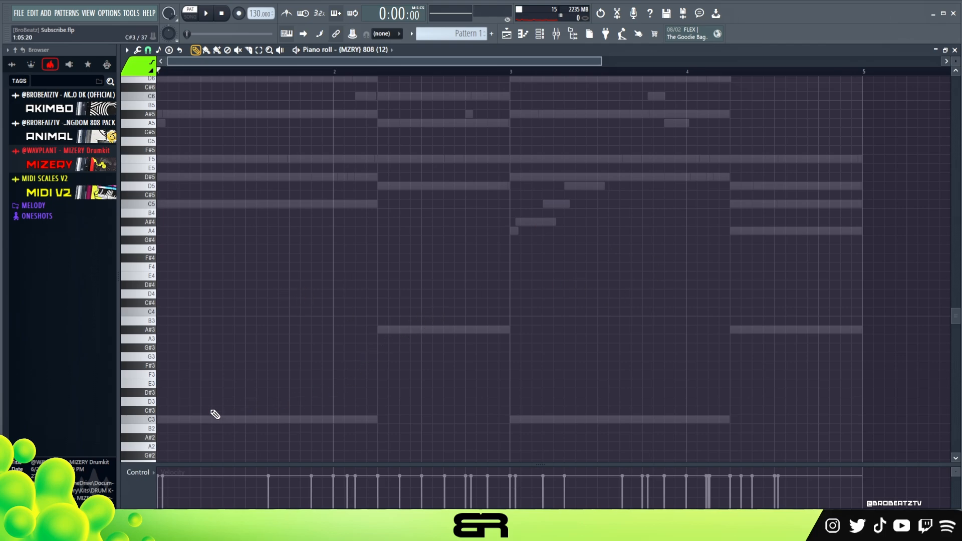
click(173, 419)
click(381, 329)
click(512, 420)
click(732, 329)
Transpose all four 808 notes up two octaves to C5 and A#5, and audition the first bars
key(ctrl+a)
alt+scroll(733, 329, up, 5)
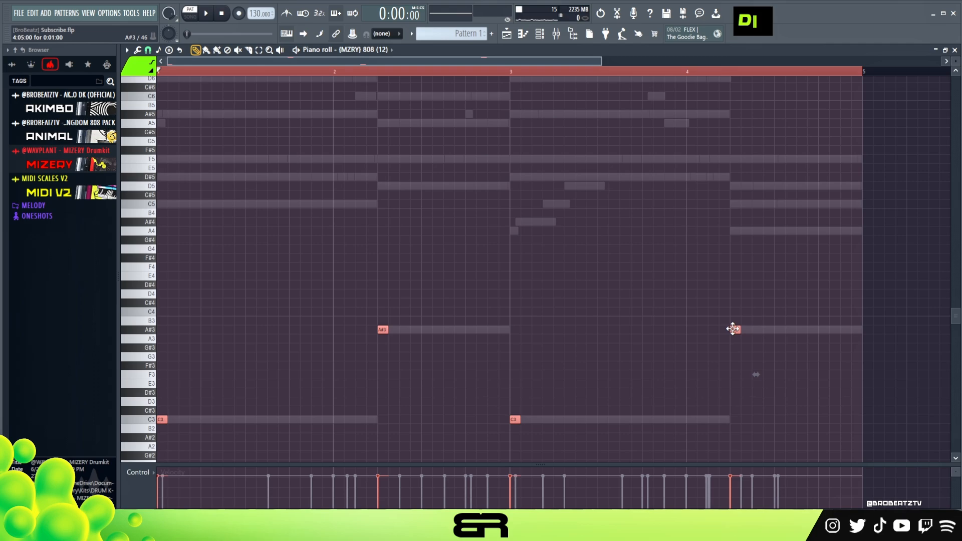
key(ctrl+Up)
key(ctrl+Up)
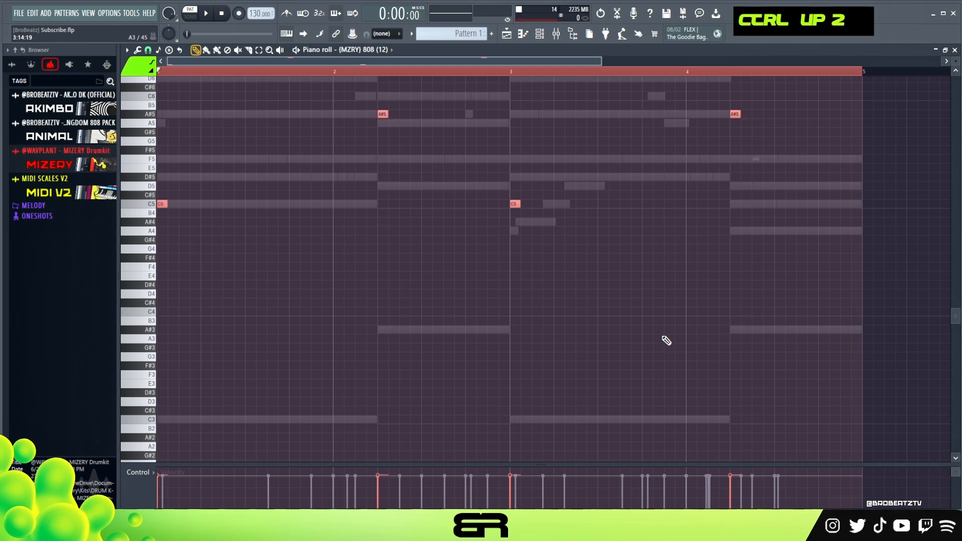
scroll(380, 279, up, 2)
key(space)
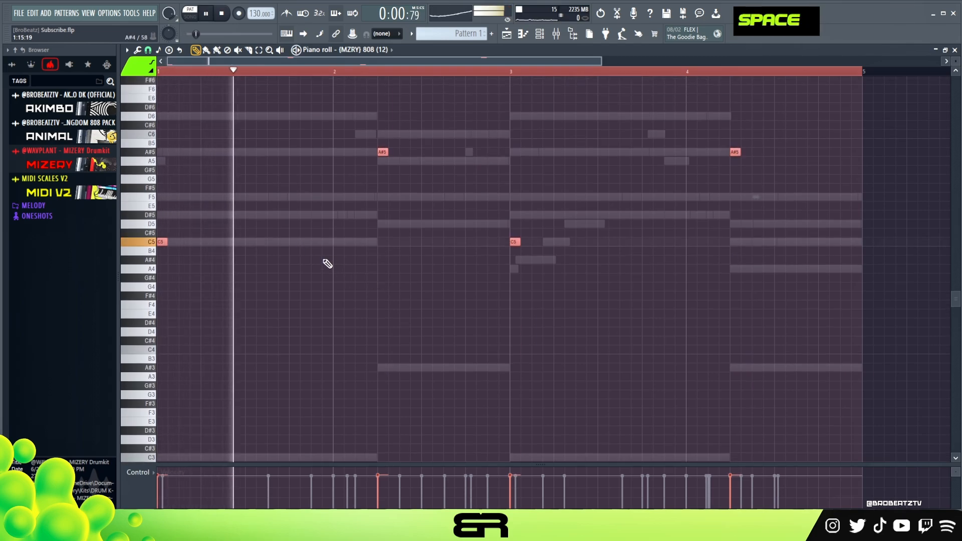
right_click(352, 273)
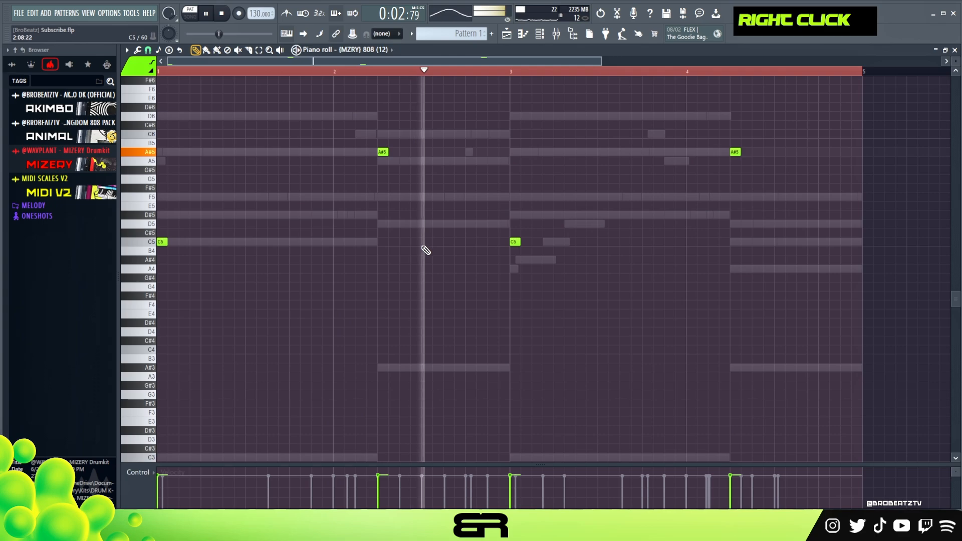
key(space)
Add an A#4 in the second half of bar 2 and two copies of the opening C5 within bar 3
click(434, 151)
right_click(432, 153)
double_click(448, 152)
key(ctrl+Down)
ctrl+click(517, 242)
drag(517, 243, 648, 243)
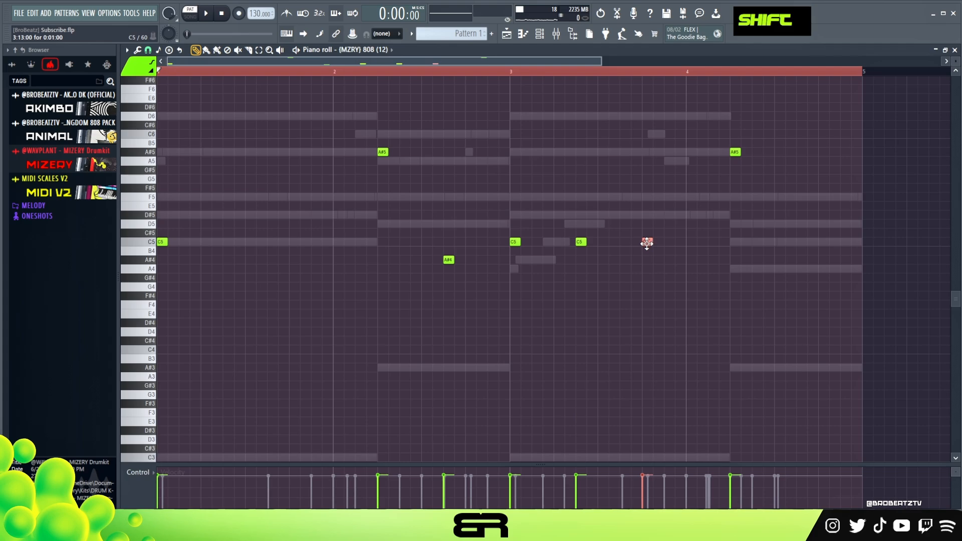
Copy the A#4 to bar 4's third beat and move bar 4's A#5 to the last half-beat of the bar
ctrl+click(449, 260)
mouse_move(448, 261)
mouse_down()
mouse_move(756, 269)
mouse_move(738, 272)
mouse_up()
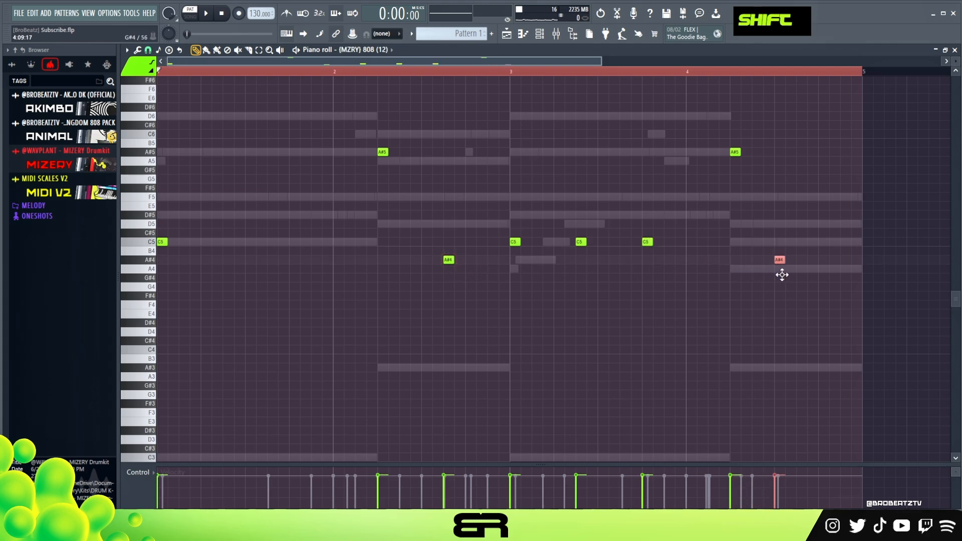
drag(788, 271, 779, 269)
drag(735, 152, 851, 153)
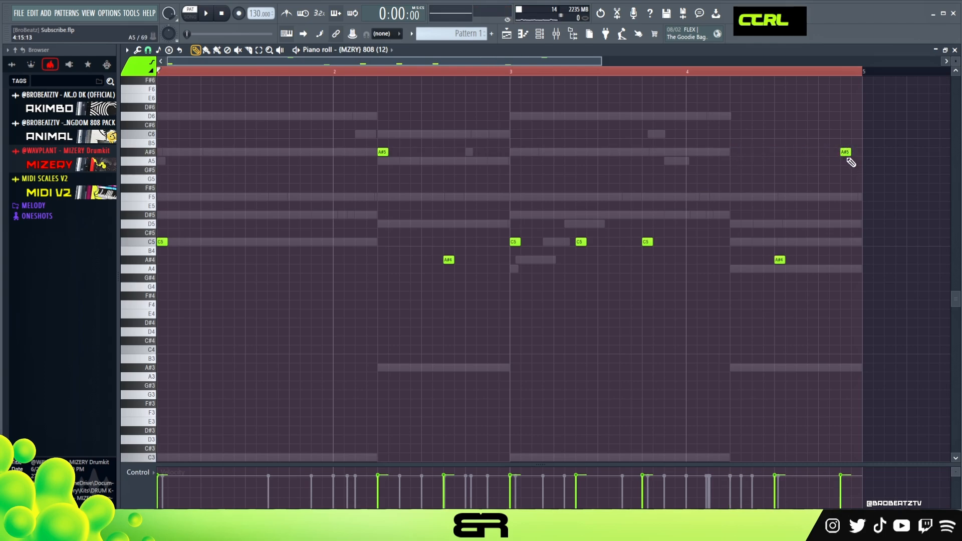
Extend every 808 note to reach the next one, audition the bassline, and show the channel rack
key(ctrl+a)
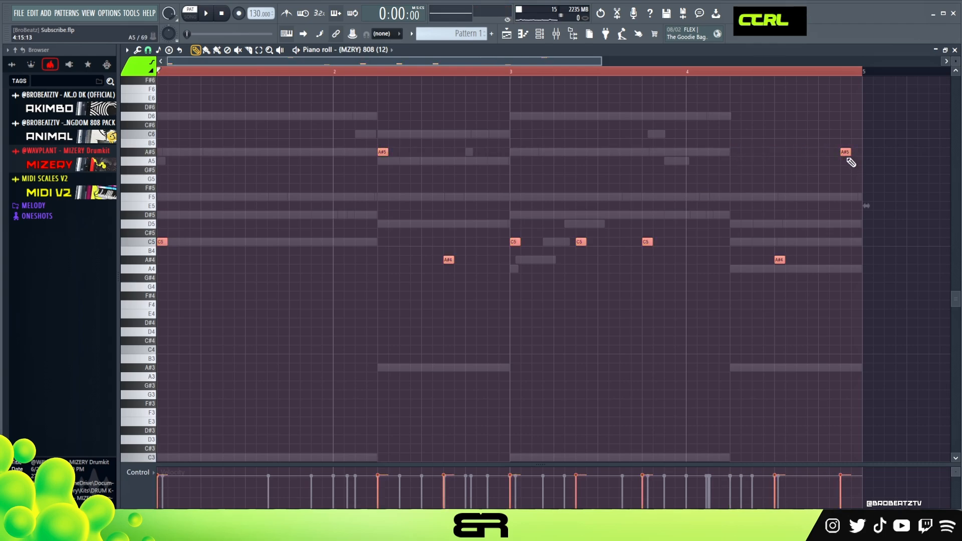
key(ctrl+l)
right_click(766, 190)
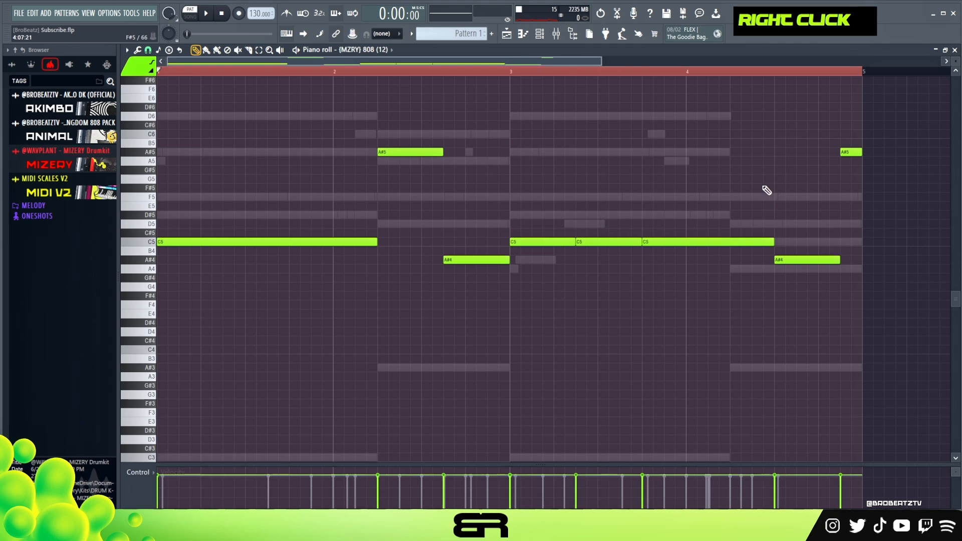
key(space)
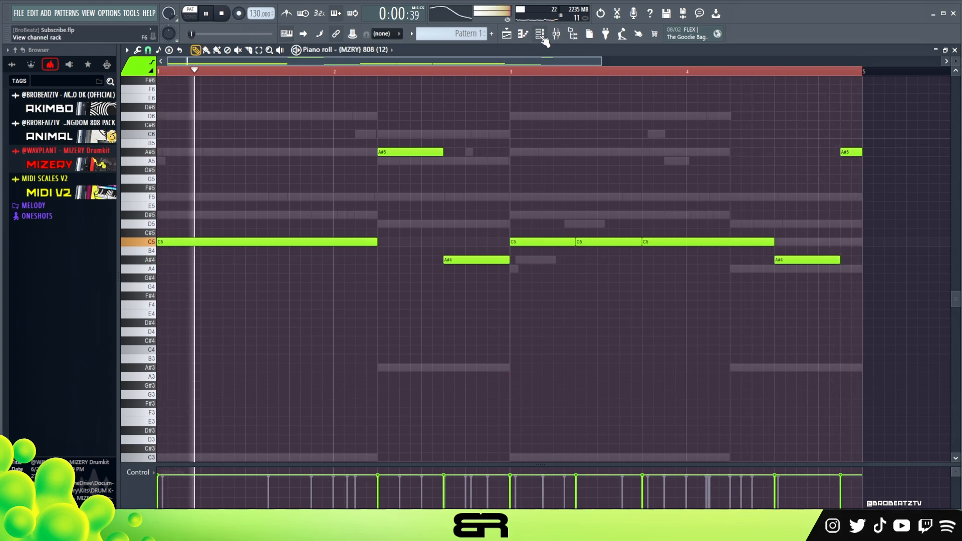
key(space)
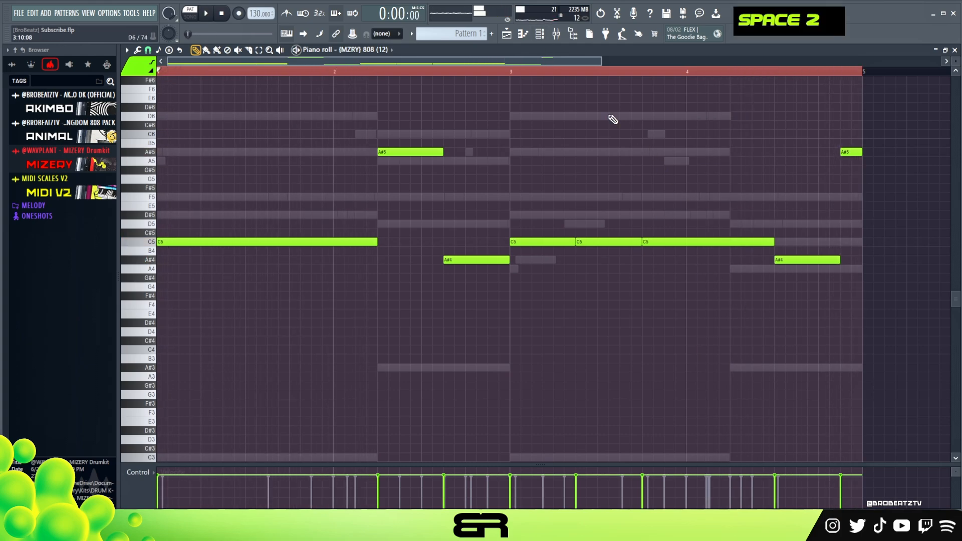
click(538, 37)
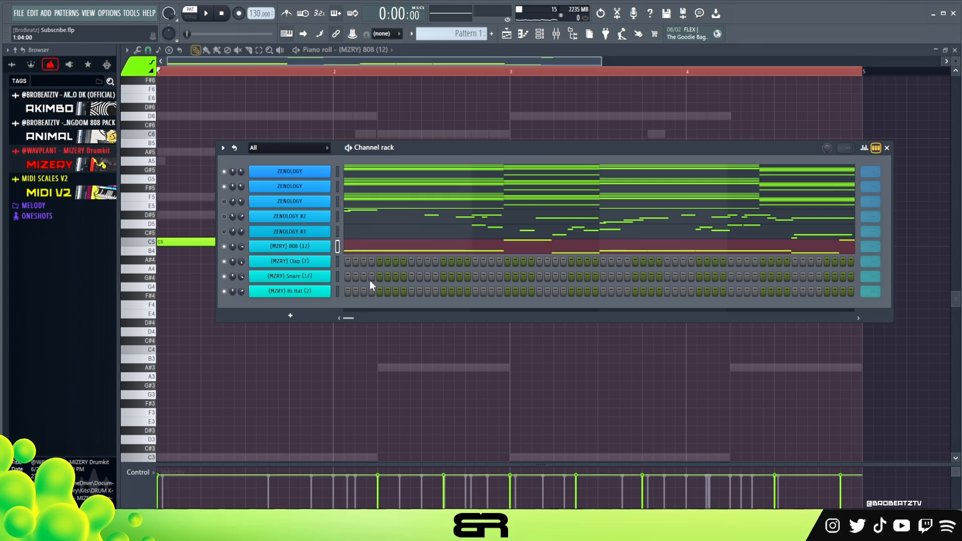
Place claps on steps 9 and 25 looping every two bars, and put hi-hats on steps 1, 6 and 7
click(412, 261)
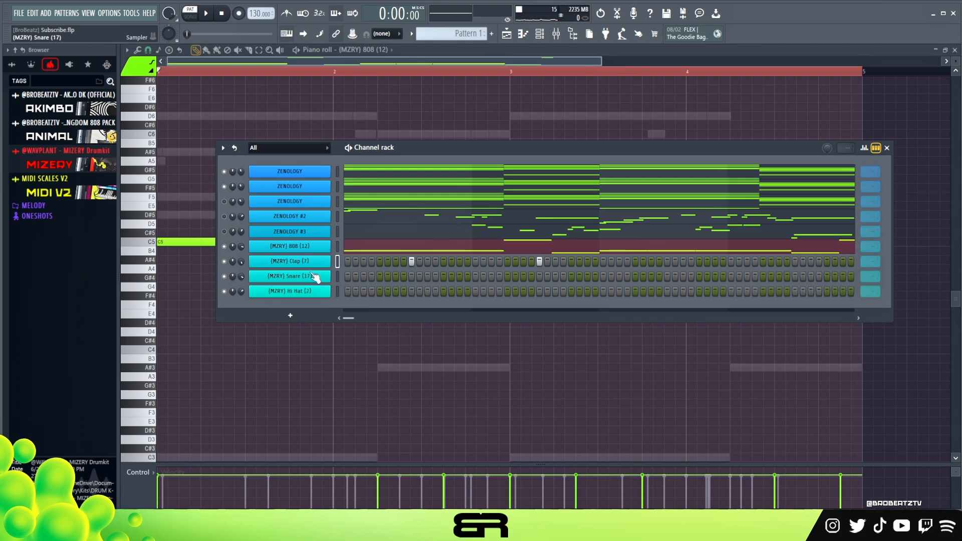
scroll(870, 268, down, 2)
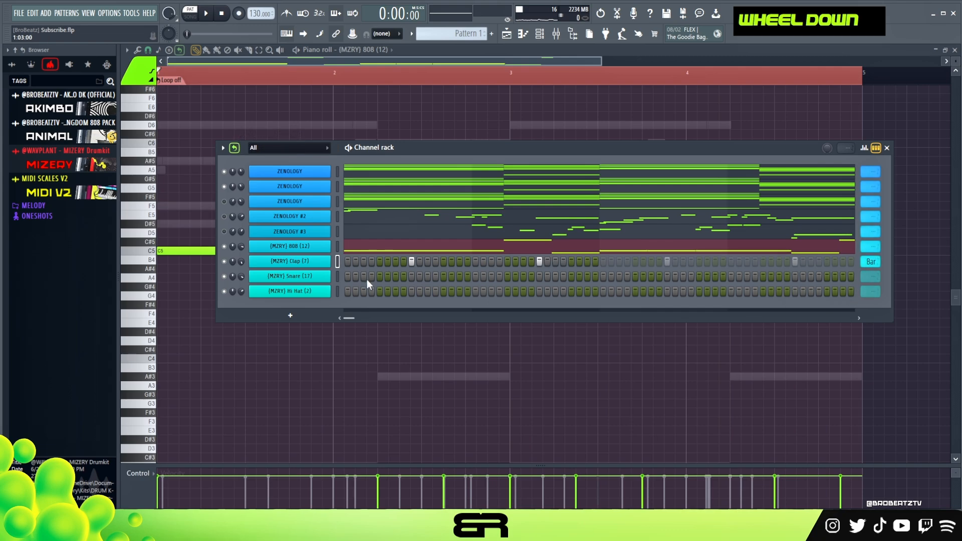
double_click(348, 291)
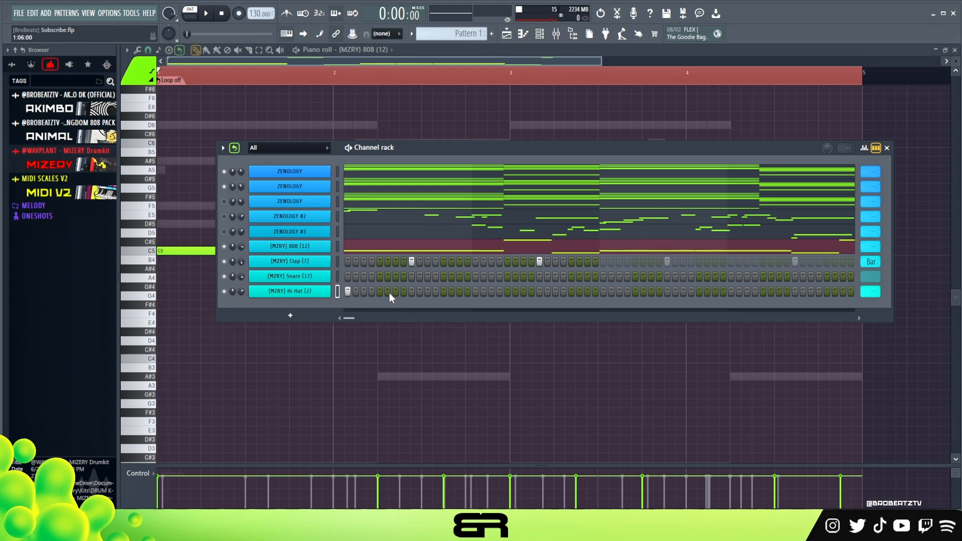
drag(358, 295, 443, 297)
drag(533, 293, 390, 295)
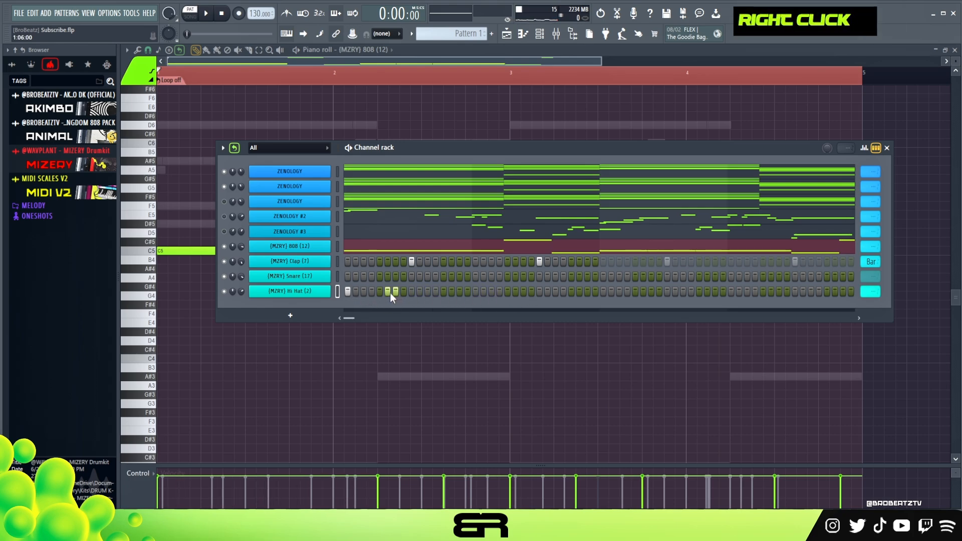
click(389, 292)
key(space)
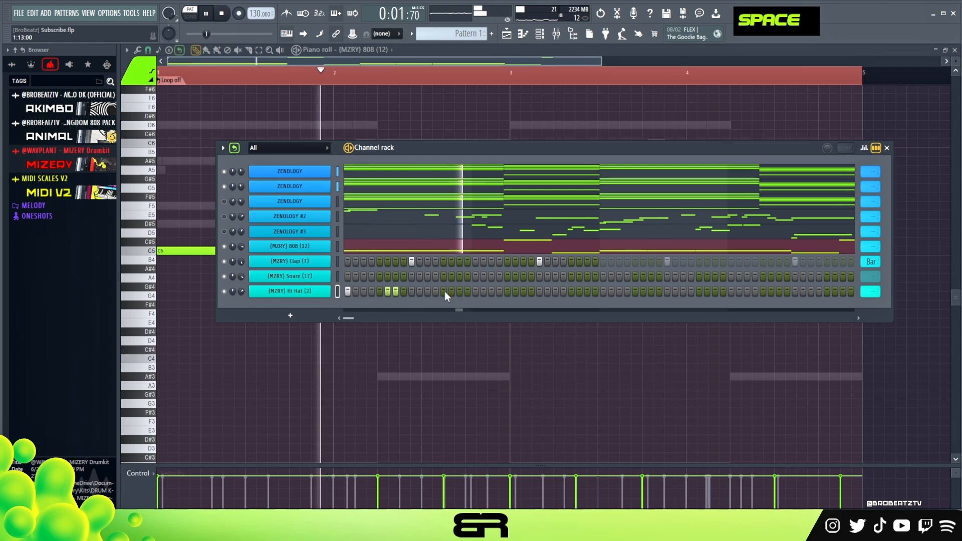
key(space)
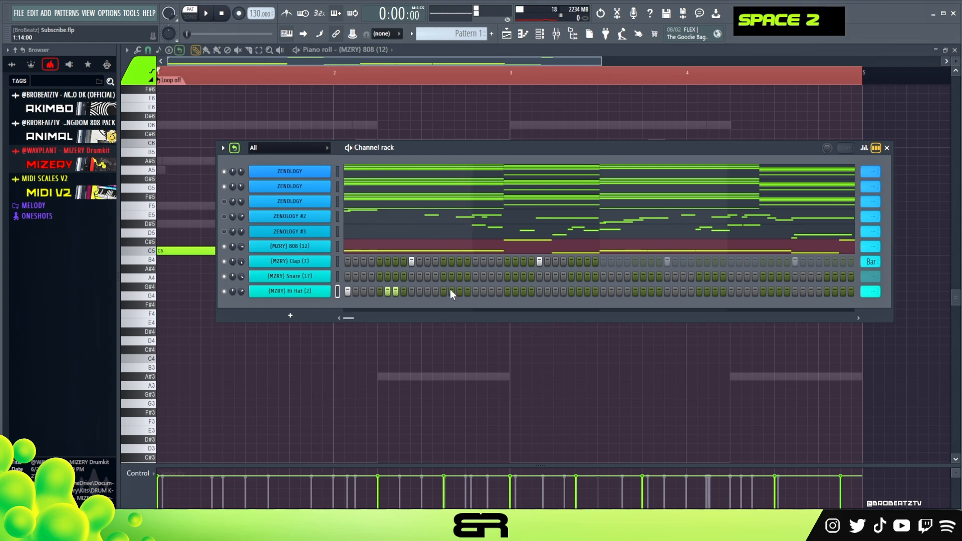
Add a snare on step 19 and hi-hats on steps 20, 21, 23 and 29, looping the hi-hats every two bars
click(492, 276)
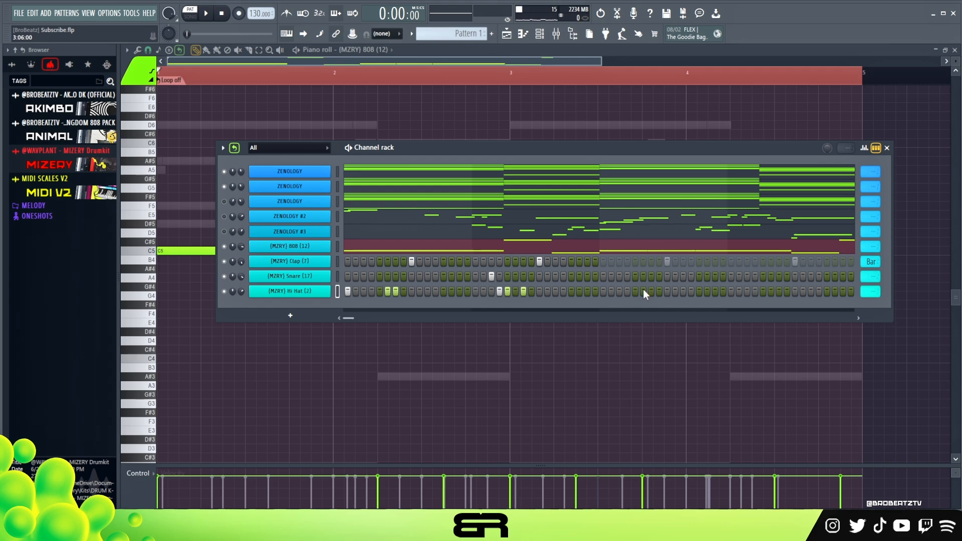
key(space)
click(571, 292)
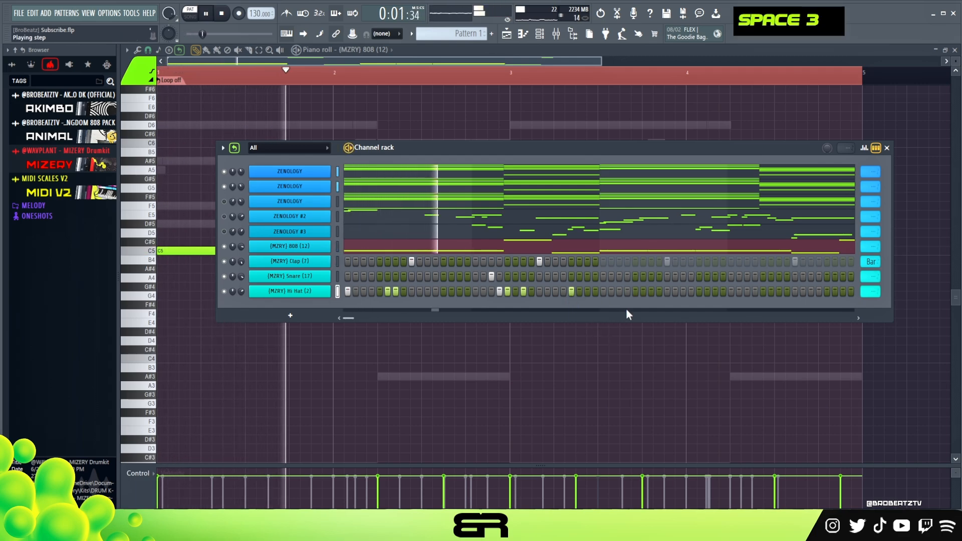
scroll(871, 292, down, 1)
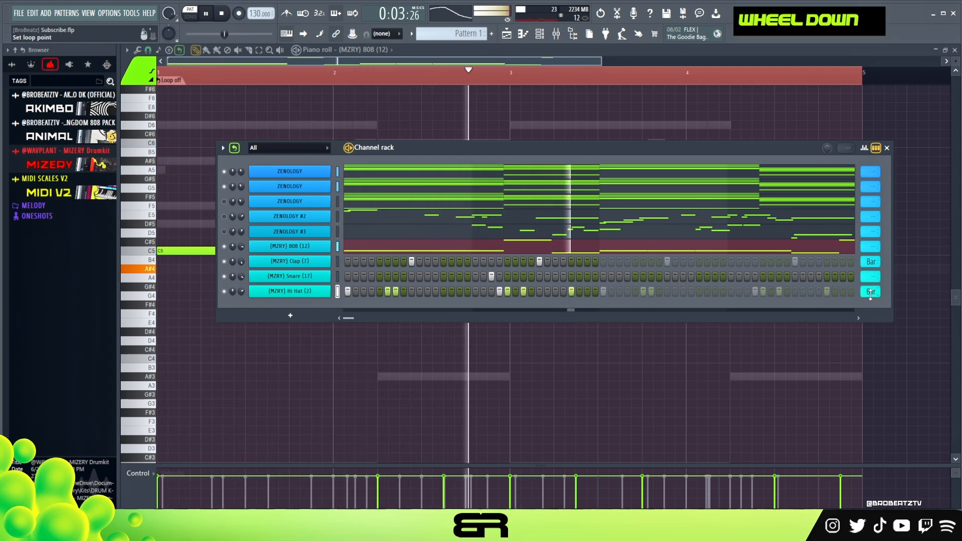
key(space)
Lower the velocity of the hi-hat on step 20 and audition the pattern
click(864, 148)
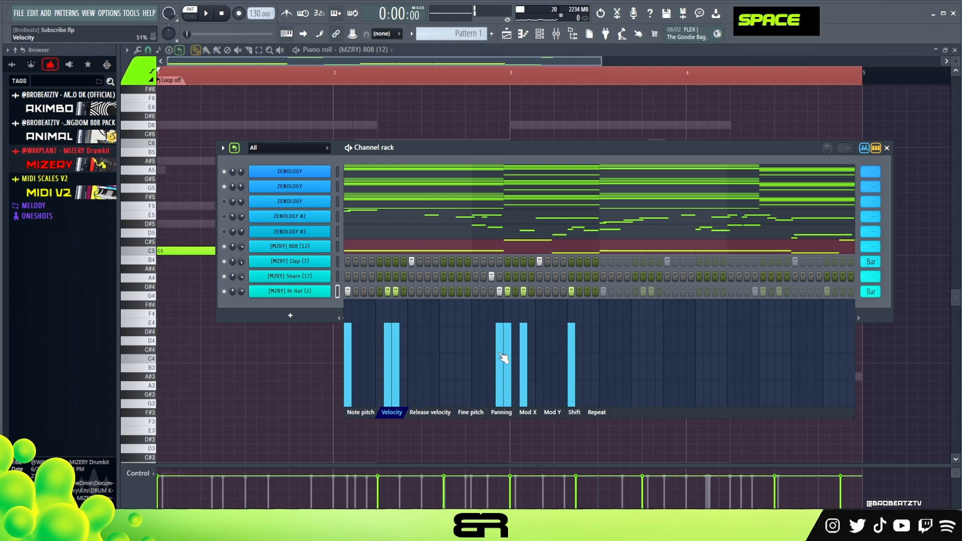
click(500, 354)
click(870, 151)
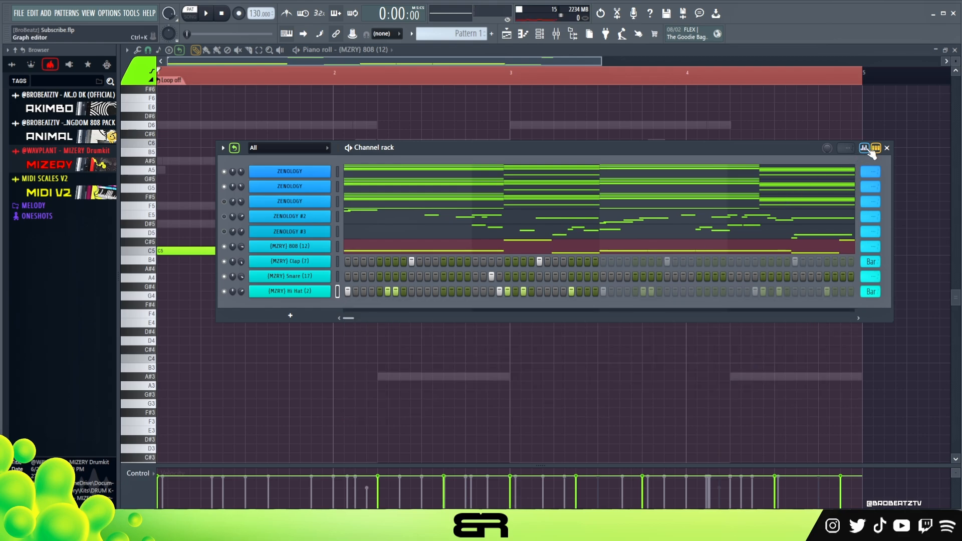
key(space)
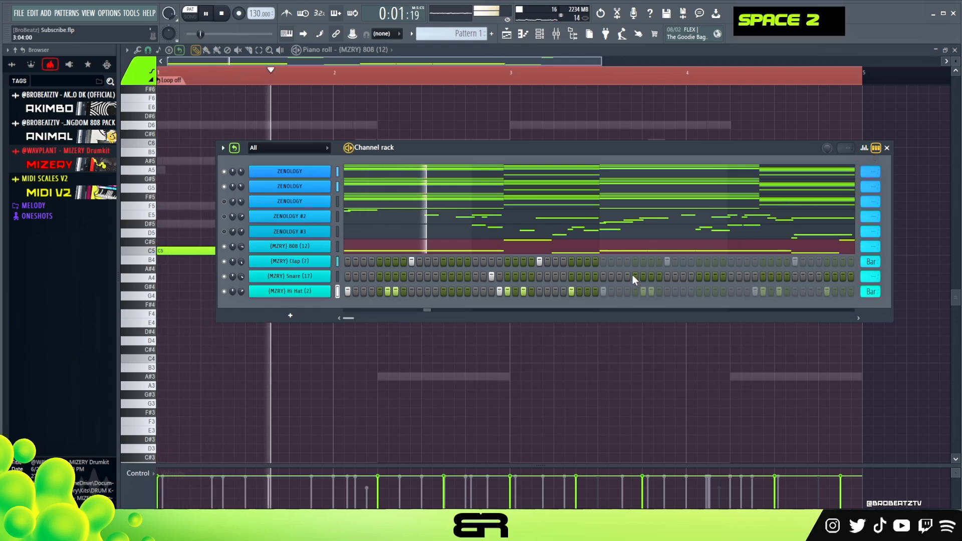
Add snares on steps 39, 43, 53, 54 and 55 while auditioning the beat
click(684, 277)
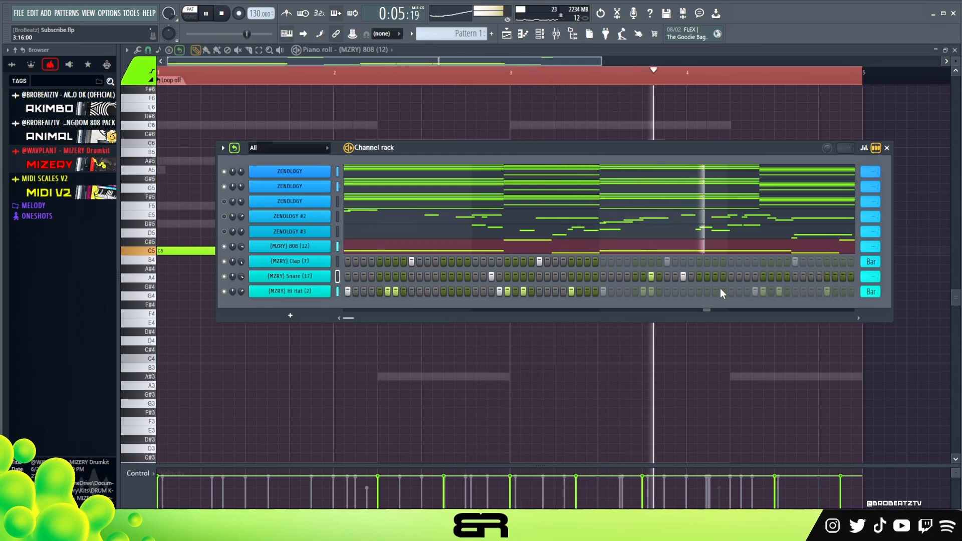
key(space)
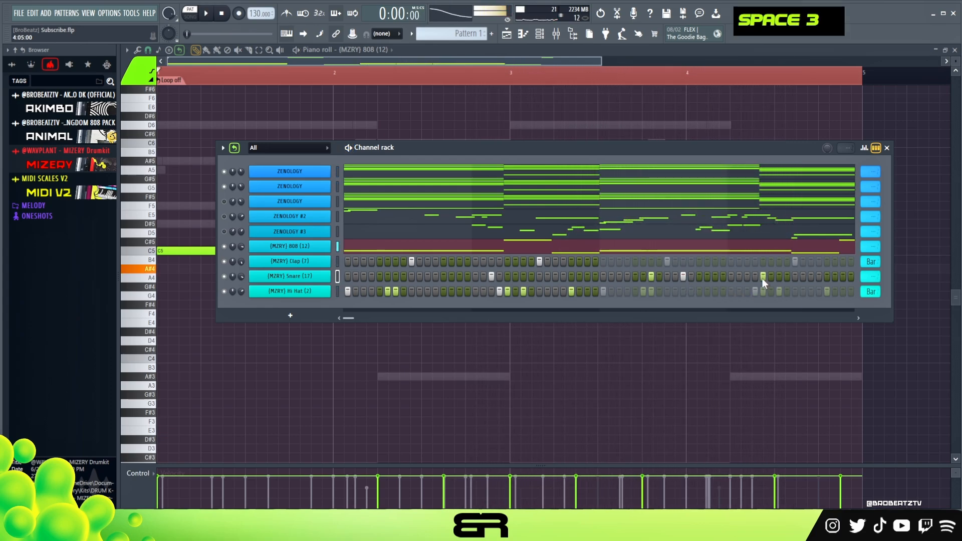
key(space)
right_click(769, 278)
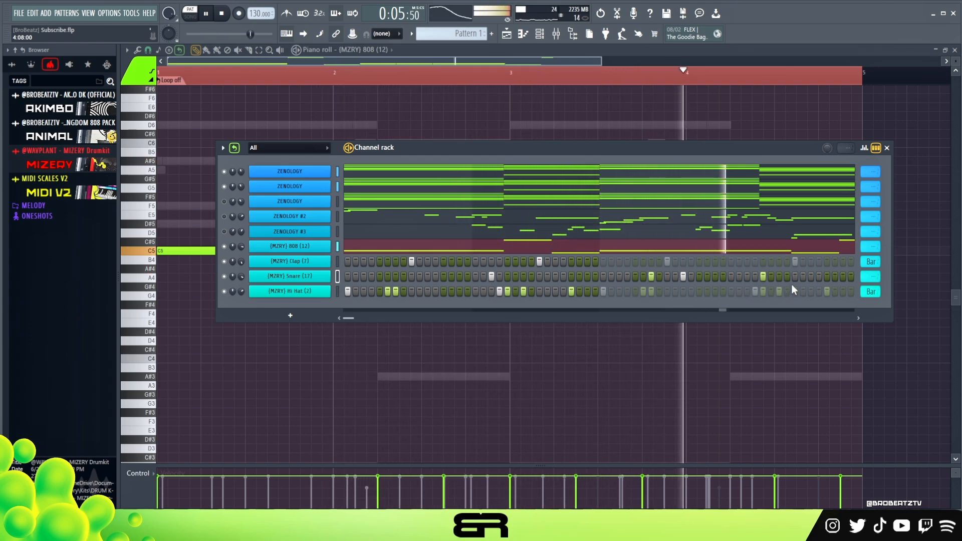
key(space)
click(772, 277)
click(777, 276)
Taper the velocities of the last three snares from loud to soft and enable looping for the snare
click(865, 148)
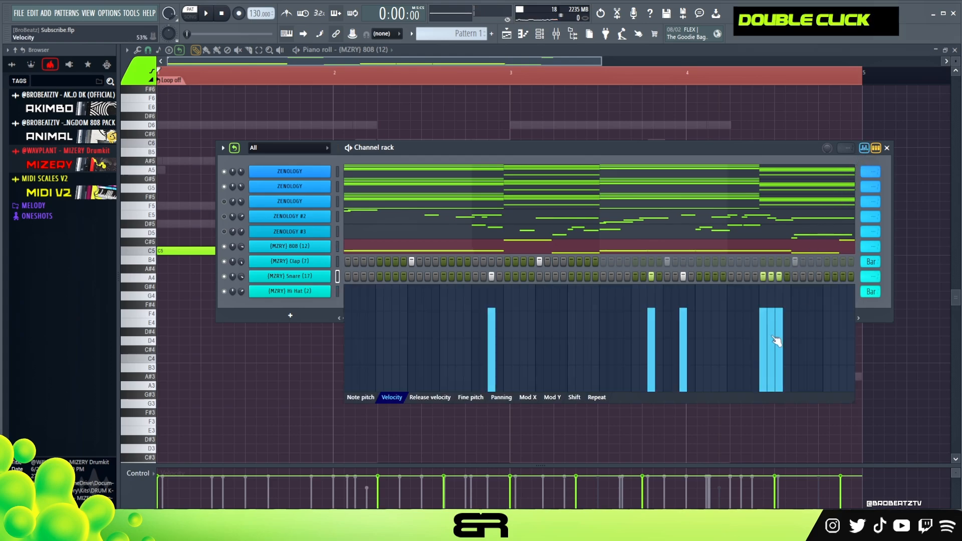
key(space)
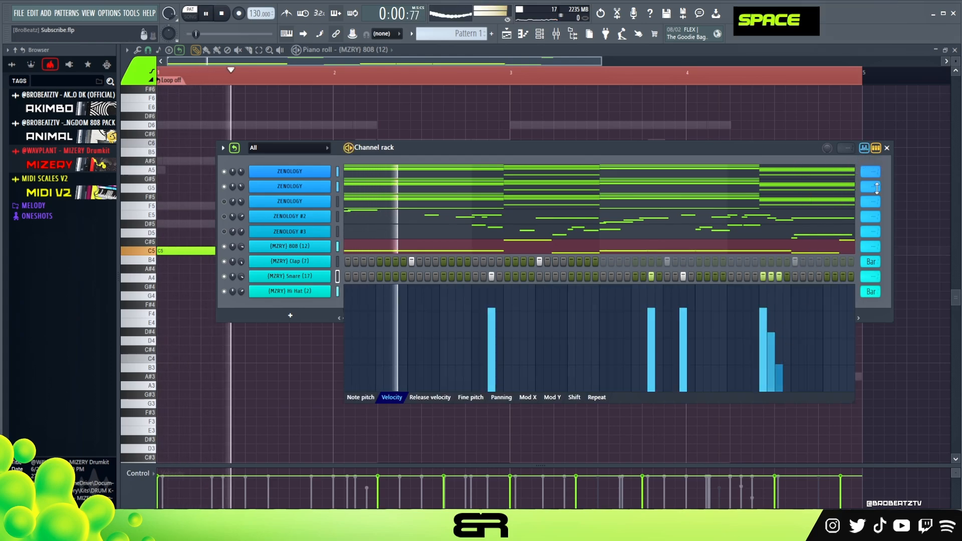
scroll(820, 238, down, 1)
click(865, 148)
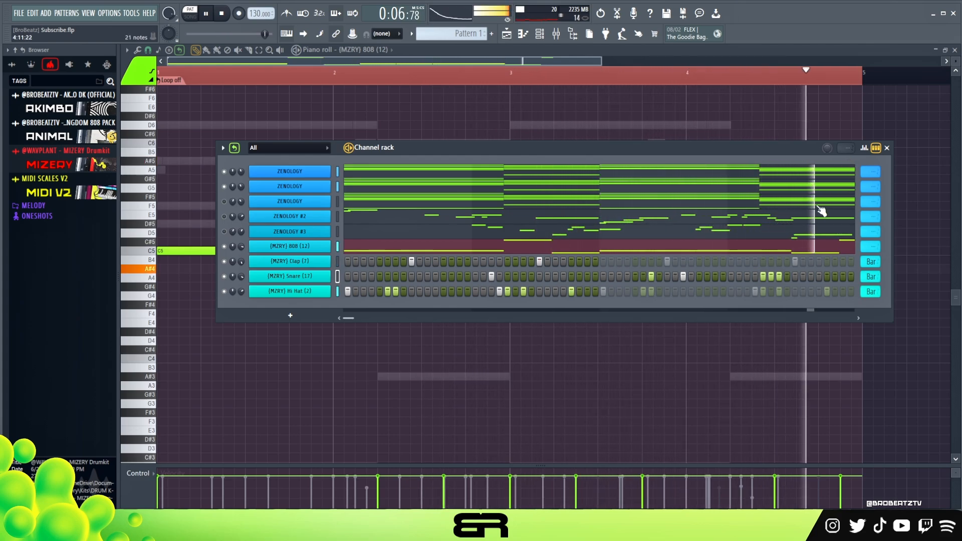
Reshape the last three snare velocities to soft, loud and medium, and audition the roll
key(space)
click(865, 149)
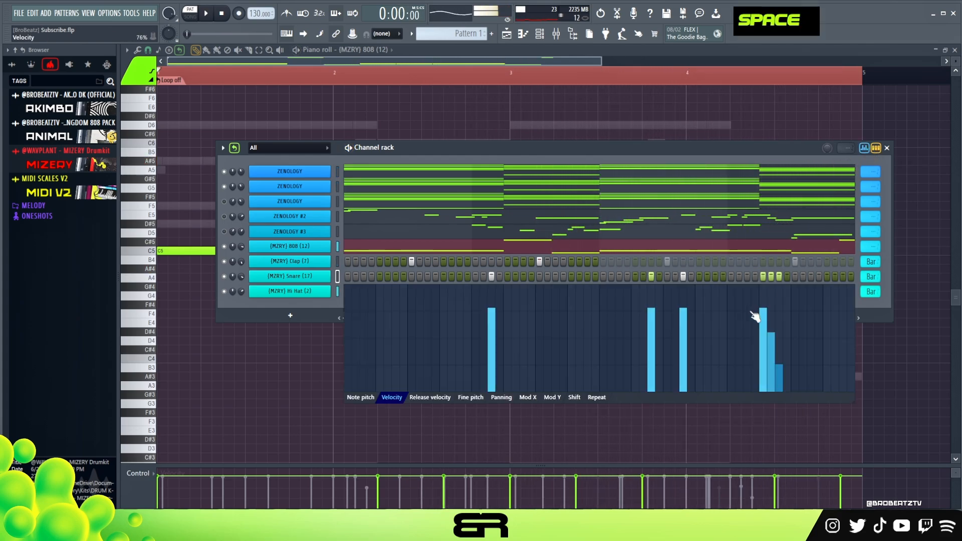
double_click(778, 329)
key(space)
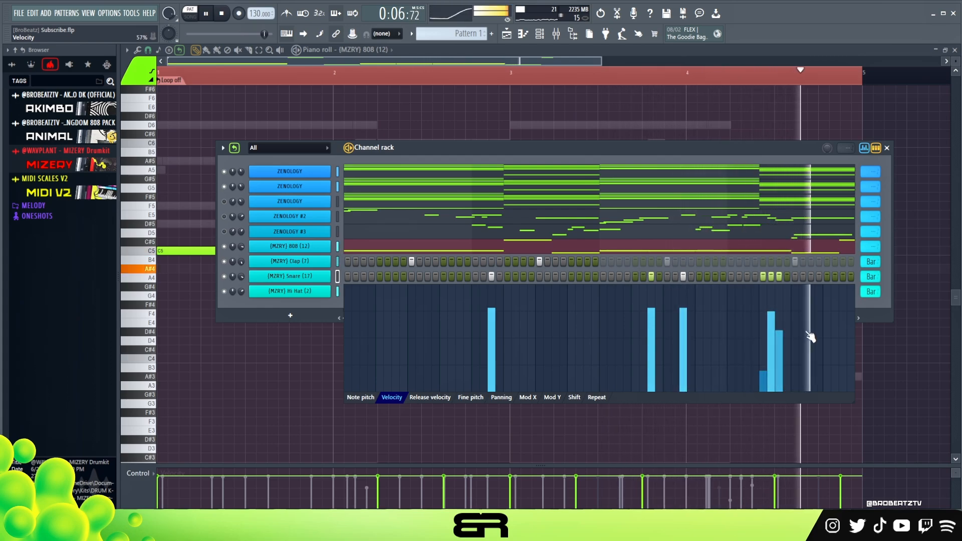
key(space)
Make the last three snare velocities climb from soft to loud, audition the roll and close the graph editor
double_click(780, 311)
key(space)
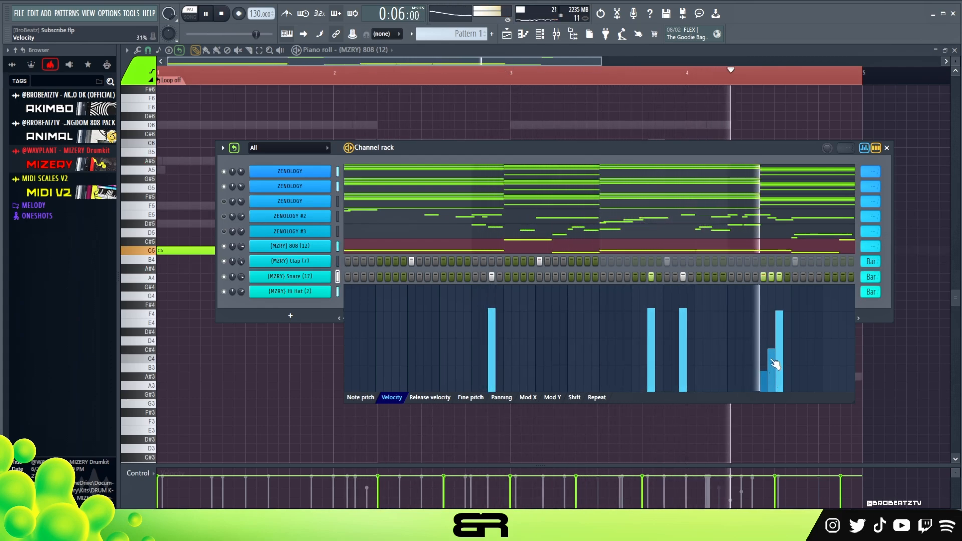
key(space)
key(space)
key(space)
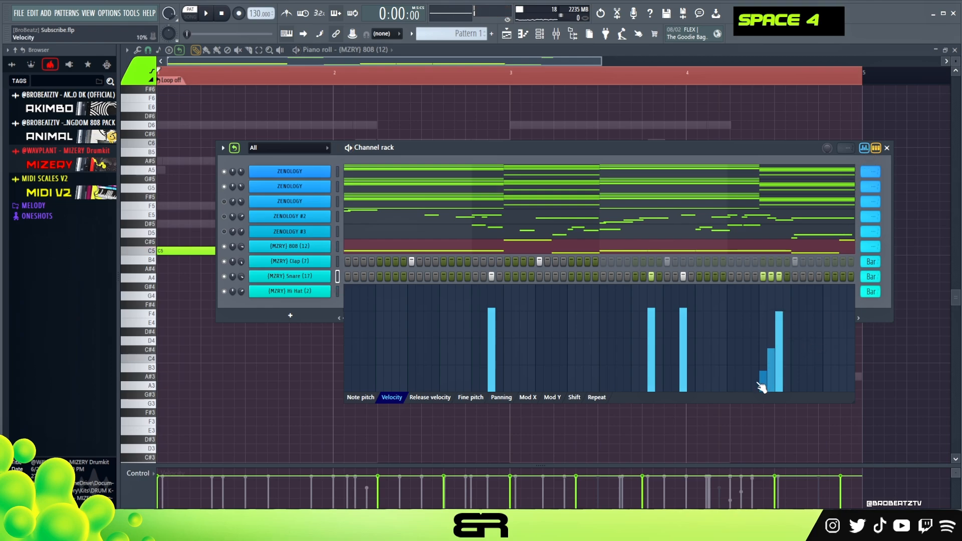
click(868, 150)
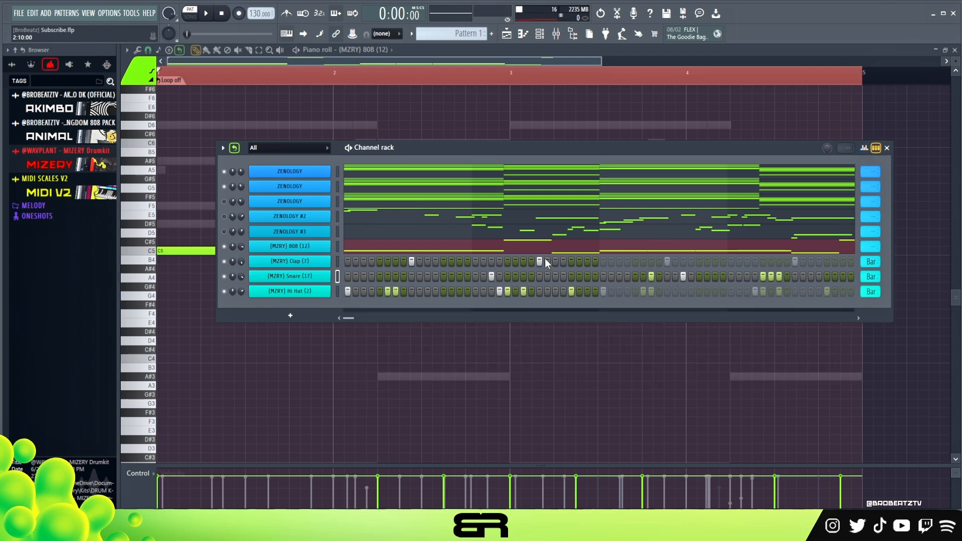
Unmute the ZENOLOGY #2 melody, and enlarge the master track's Frequency Splitter to examine its three-band curve
double_click(227, 217)
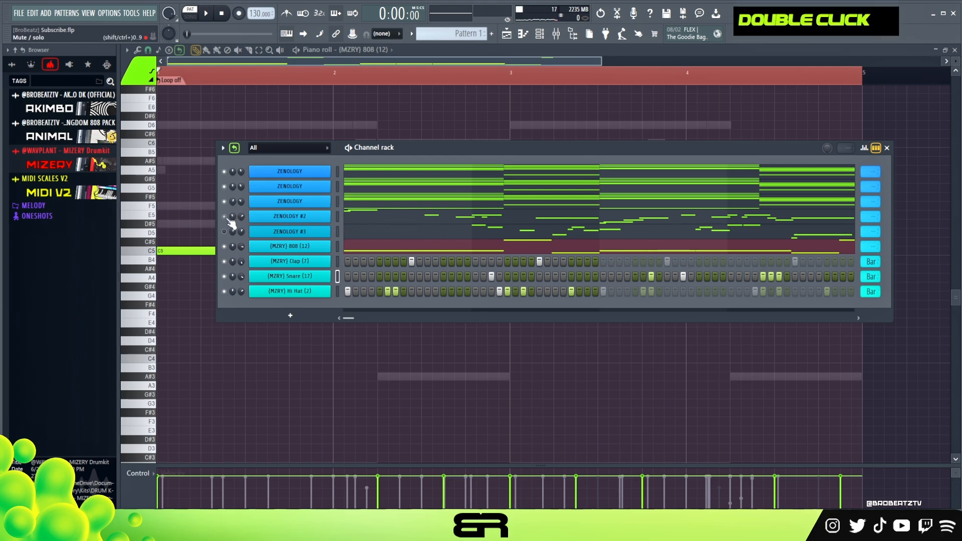
click(555, 39)
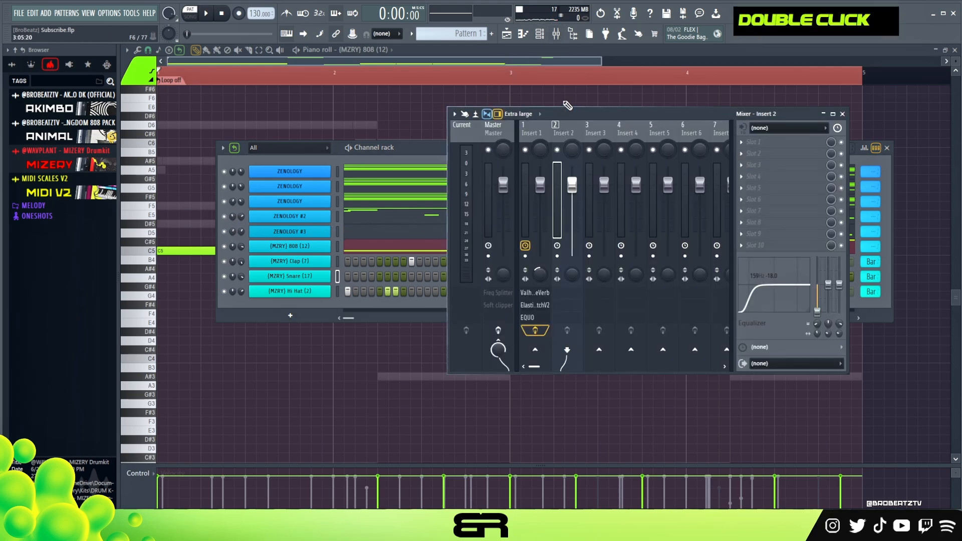
click(496, 130)
click(777, 145)
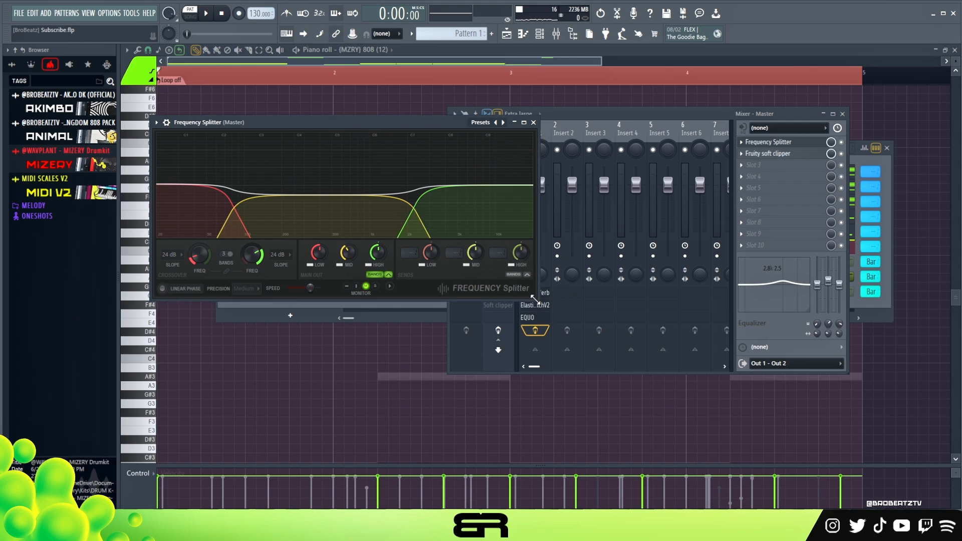
drag(534, 298, 729, 360)
drag(443, 329, 443, 338)
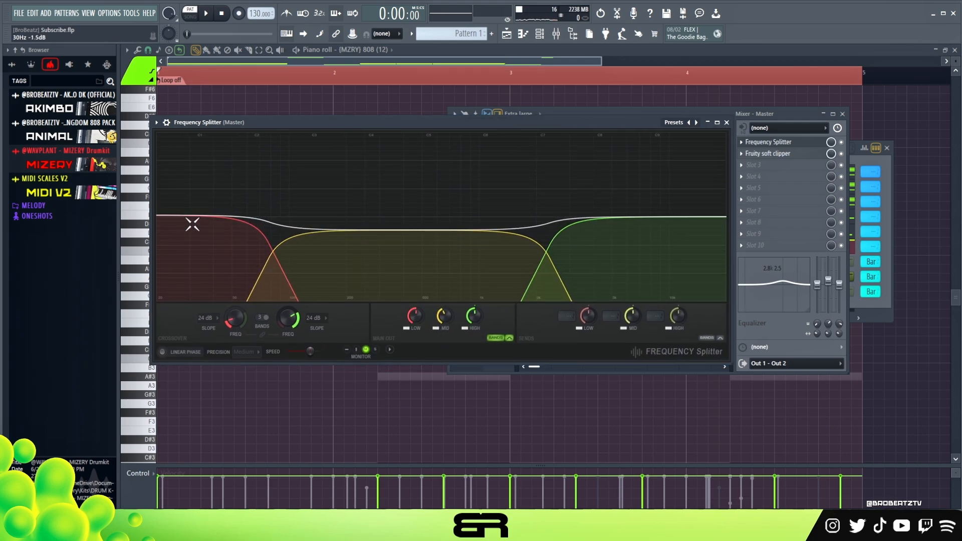
drag(614, 125, 685, 110)
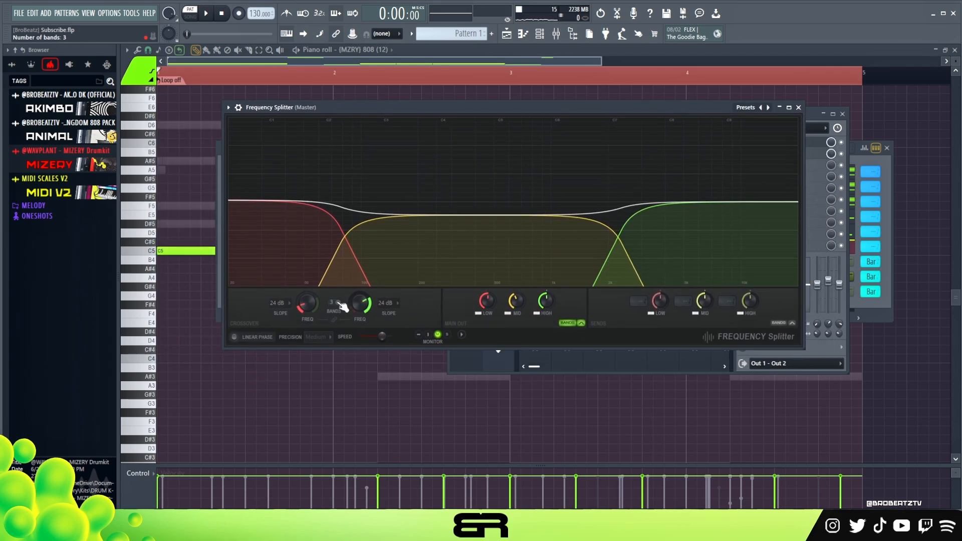
click(799, 107)
Open the master's Fruity soft clipper and move it over the mixer to examine its settings
click(790, 154)
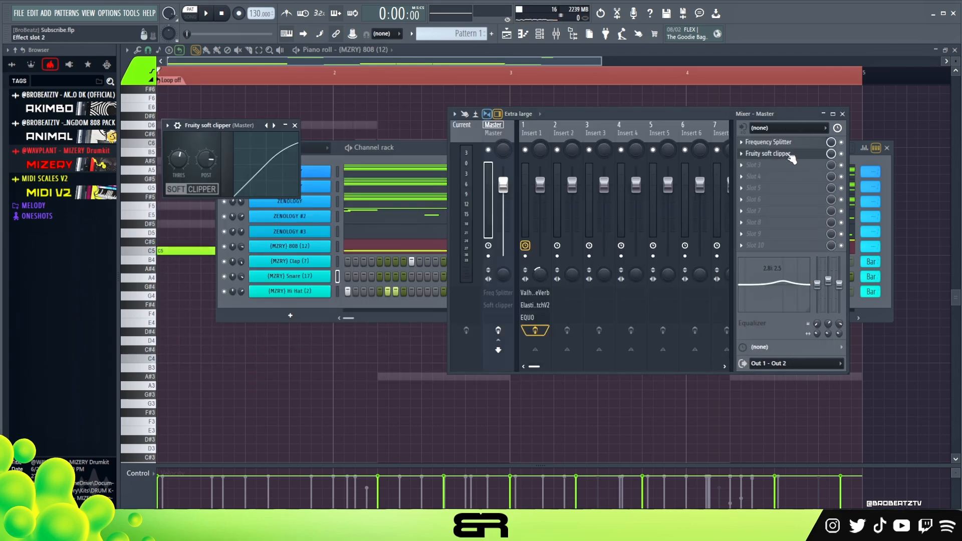
drag(231, 127, 454, 156)
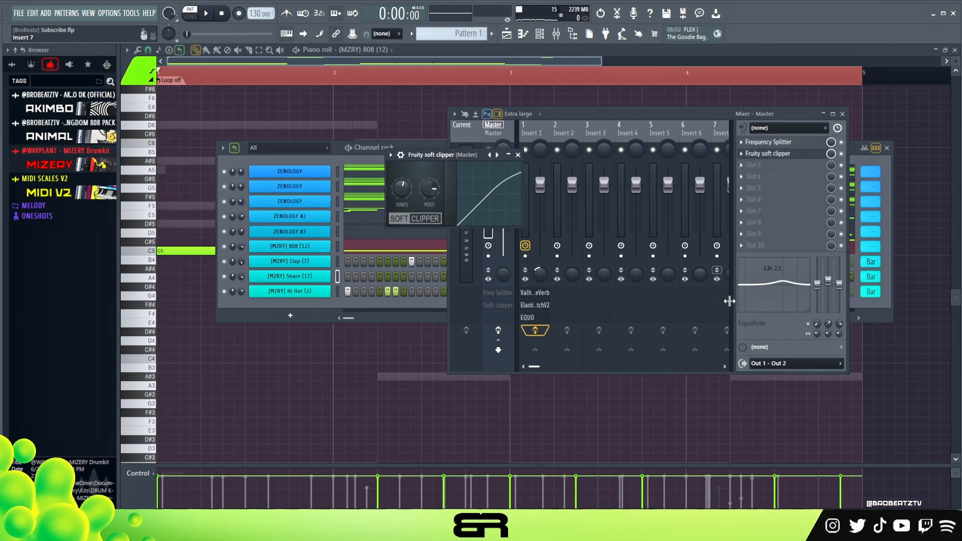
click(763, 114)
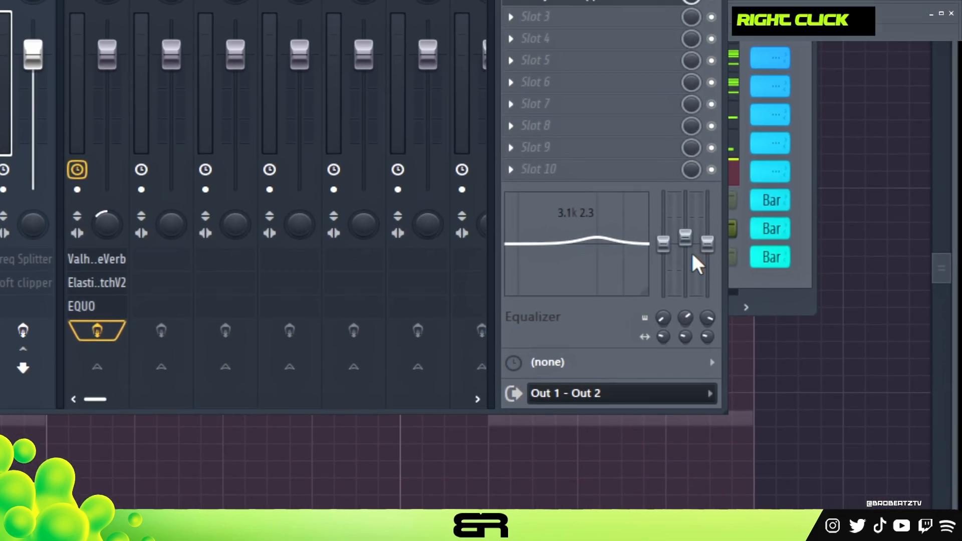
Reset the master equalizer, boost it by about 1.5 at 3.8k and 0.5 at 10.3k, and close the mixer
right_click(711, 254)
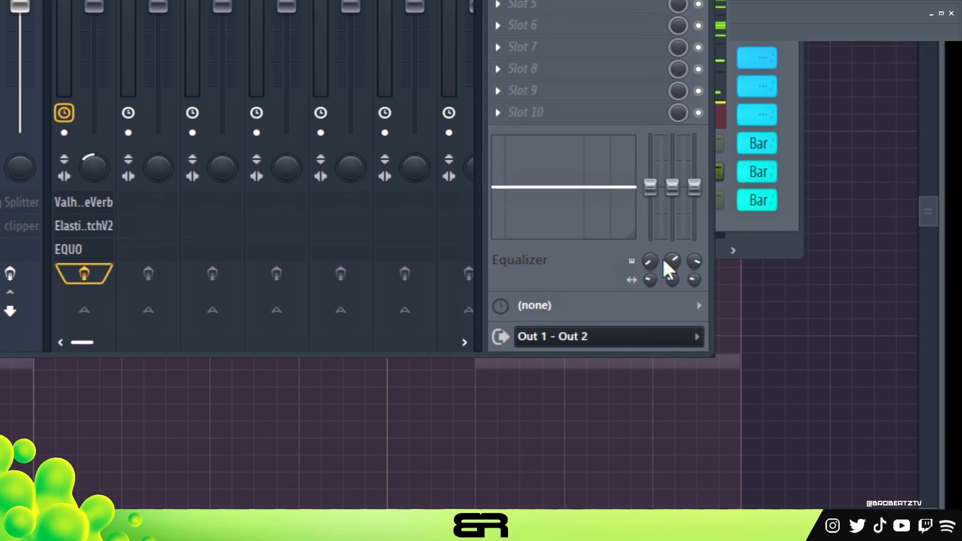
right_click(670, 260)
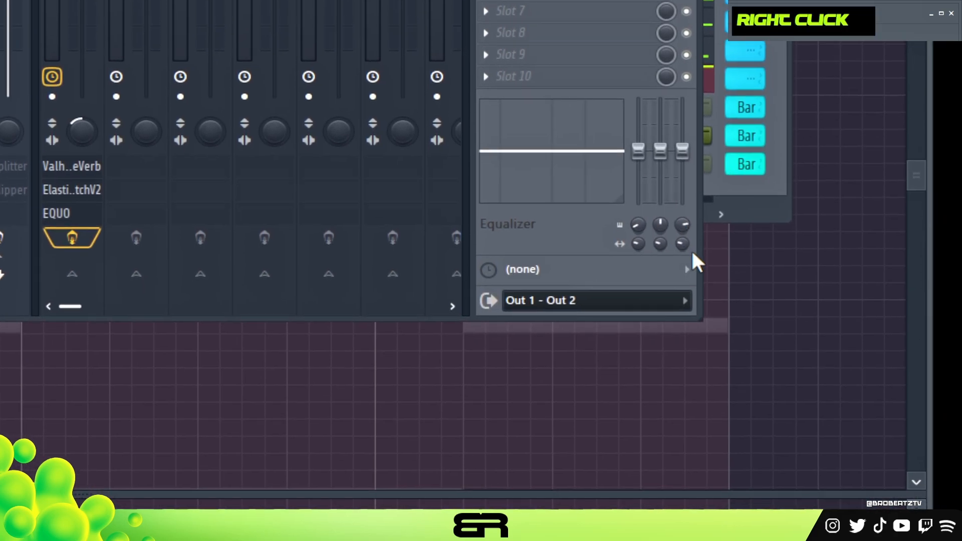
mouse_move(602, 257)
mouse_down()
mouse_move(611, 257)
mouse_move(585, 265)
mouse_move(610, 248)
mouse_up()
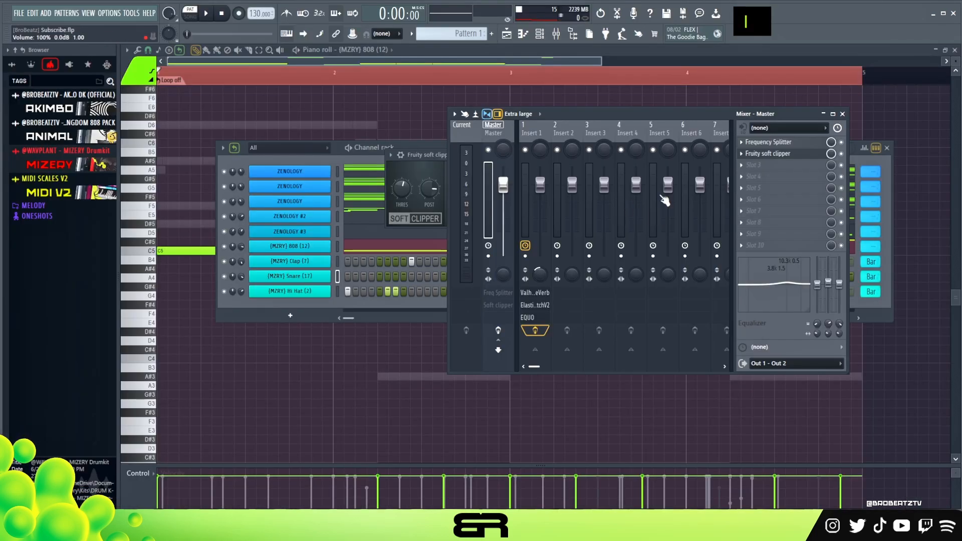
click(843, 114)
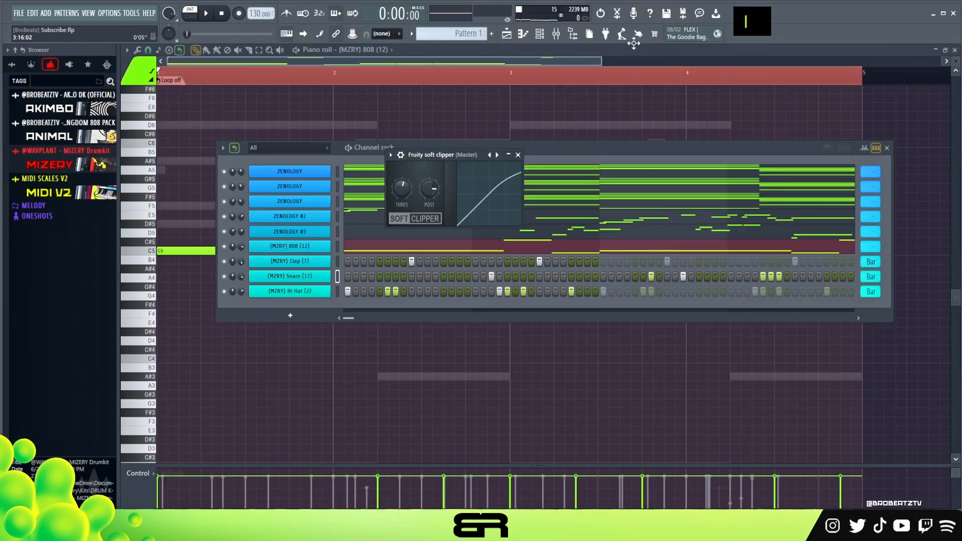
Play the beat with the mixer reopened, and boost the master equalizer's middle band by about 3.1 at 2.7k
click(564, 36)
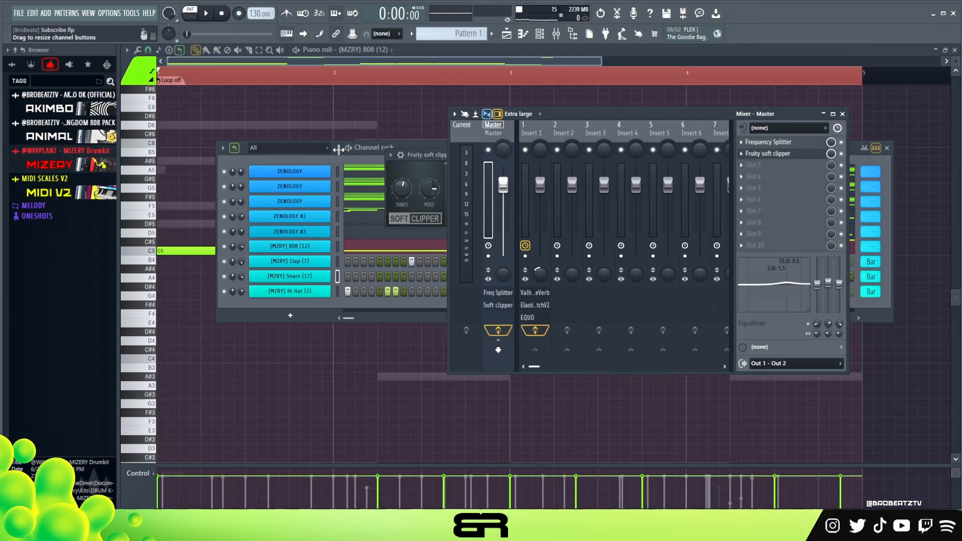
click(339, 150)
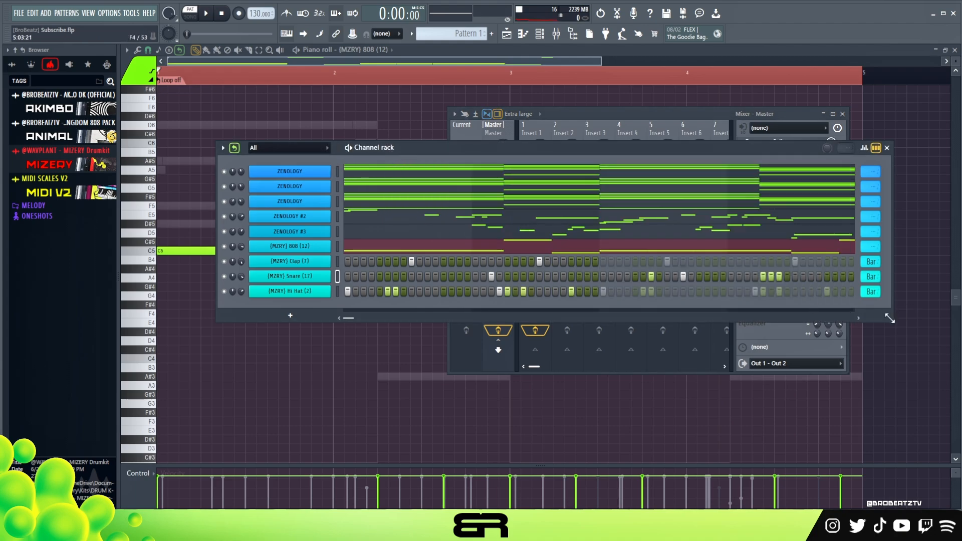
drag(720, 152, 706, 149)
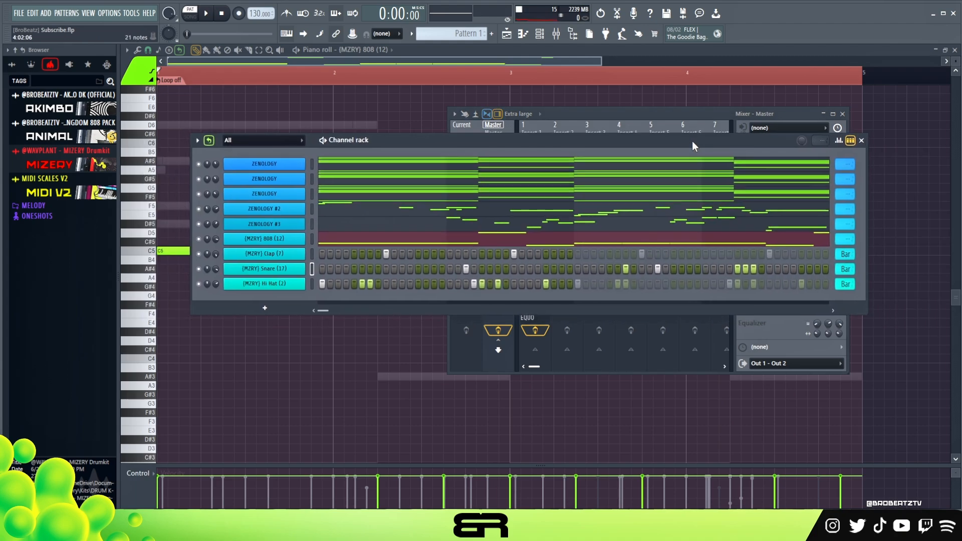
key(space)
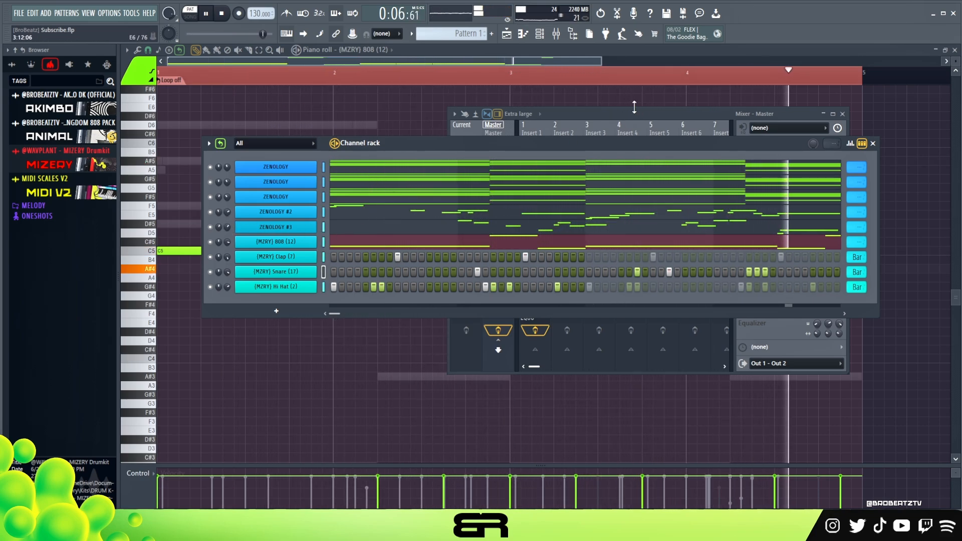
click(495, 130)
mouse_move(787, 283)
mouse_down()
mouse_move(793, 293)
mouse_move(776, 269)
mouse_move(790, 300)
mouse_move(782, 295)
mouse_up()
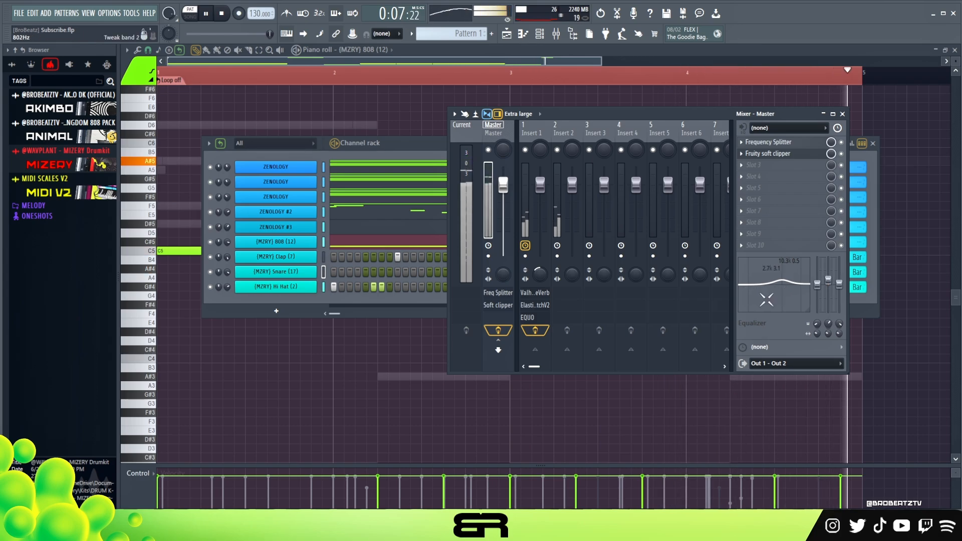
Slightly lower the mid band's main output in the master's Frequency Splitter, and close the plugin
click(768, 142)
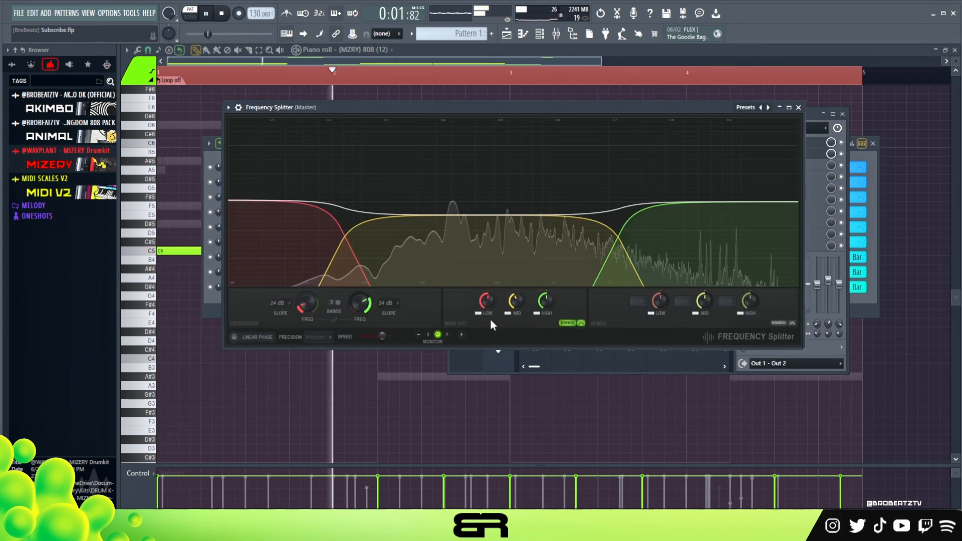
drag(516, 302, 548, 302)
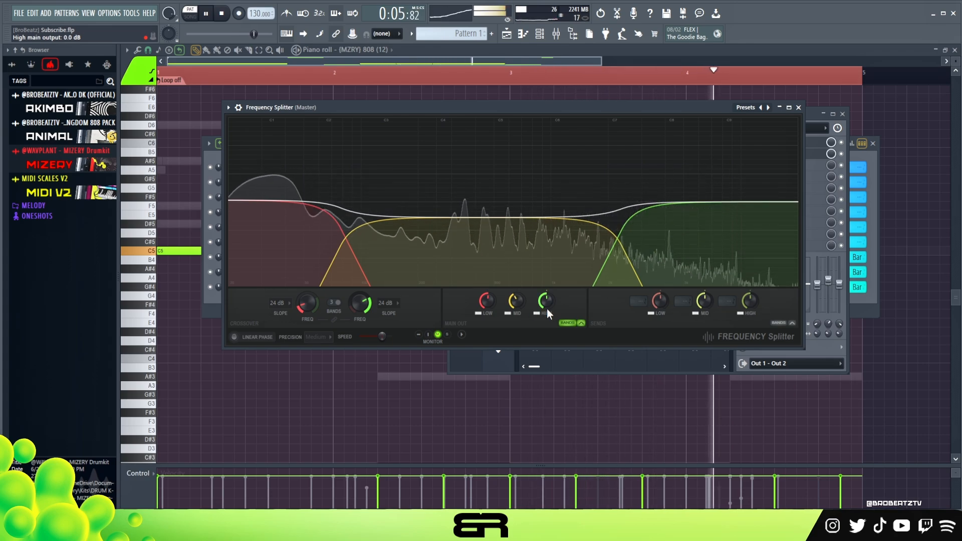
click(799, 107)
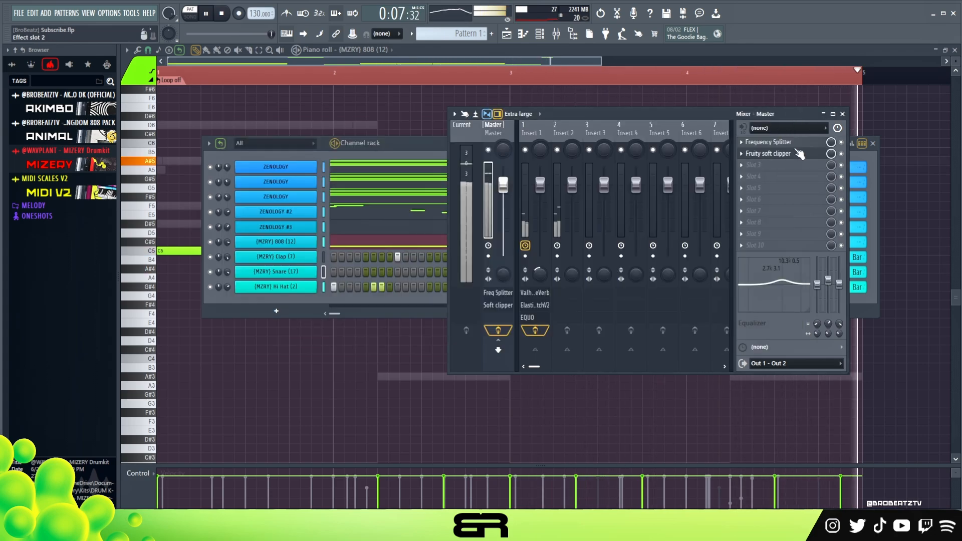
Close the mixer and mute the ZENOLOGY #2 and ZENOLOGY #3 melodies
click(842, 114)
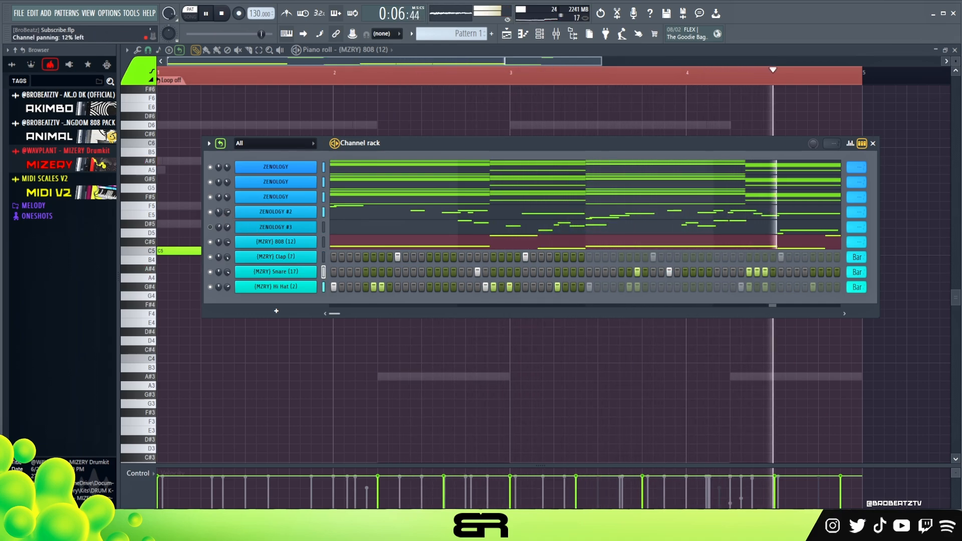
click(210, 213)
click(209, 227)
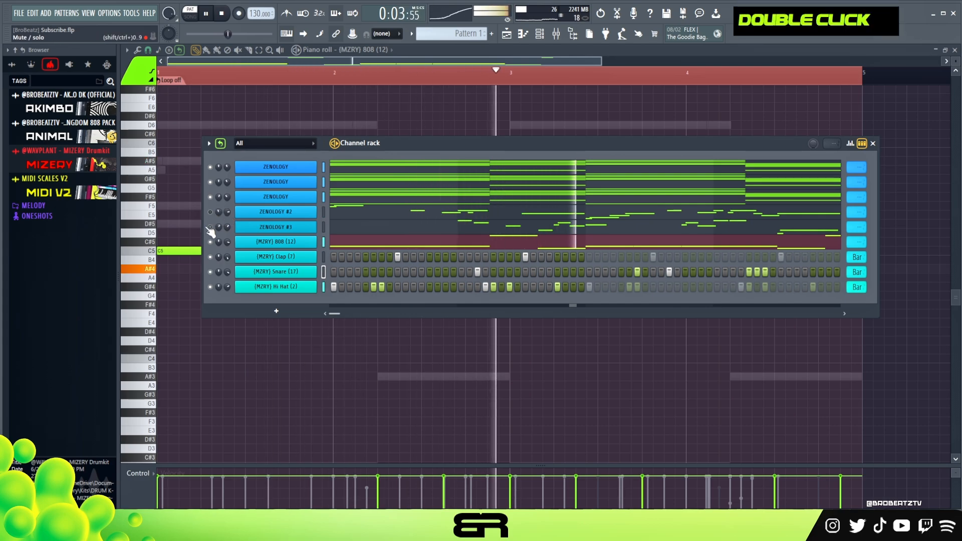
Shorten the 808's first C5 note to about nine steps, add a two-step C5 just before the first A#5, and audition the bassline
click(360, 247)
click(360, 247)
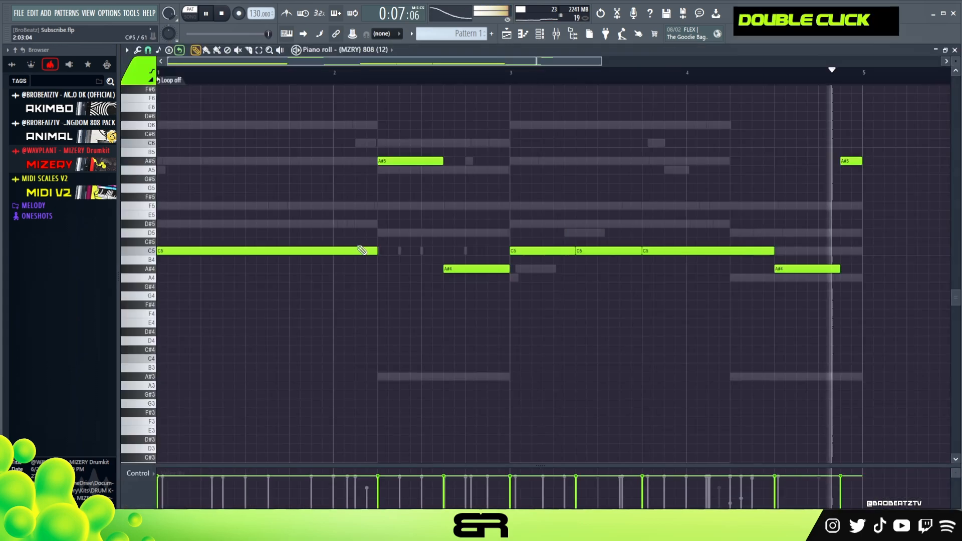
drag(374, 252, 254, 252)
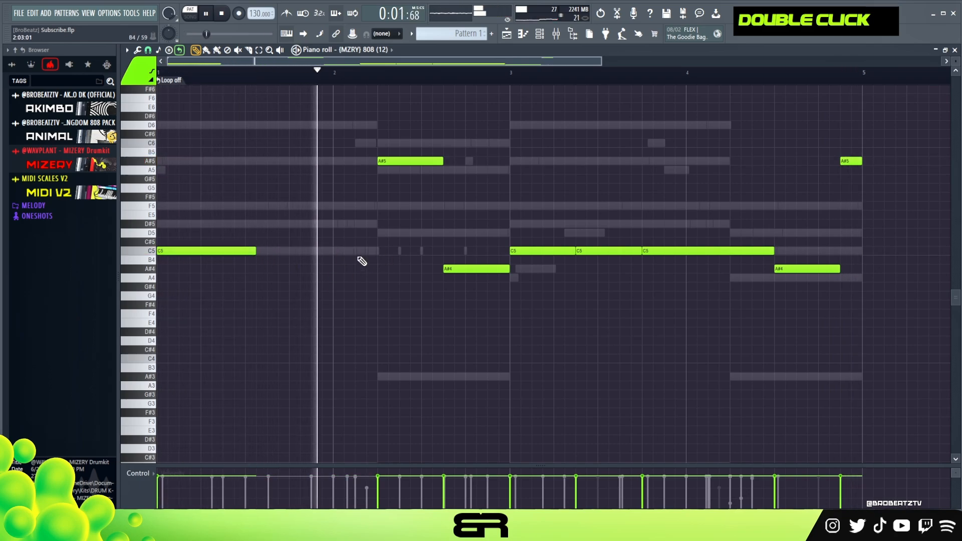
key(space)
click(357, 254)
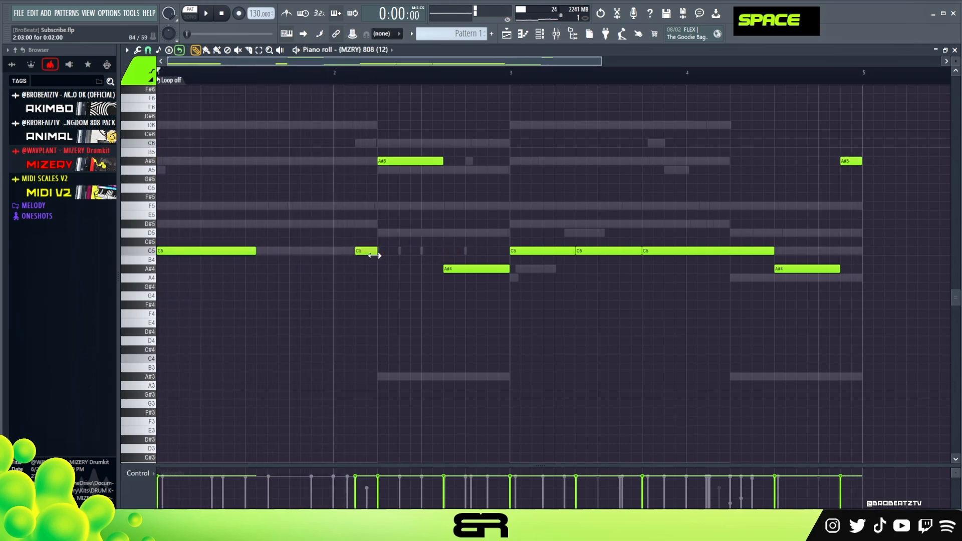
key(space)
right_click(391, 266)
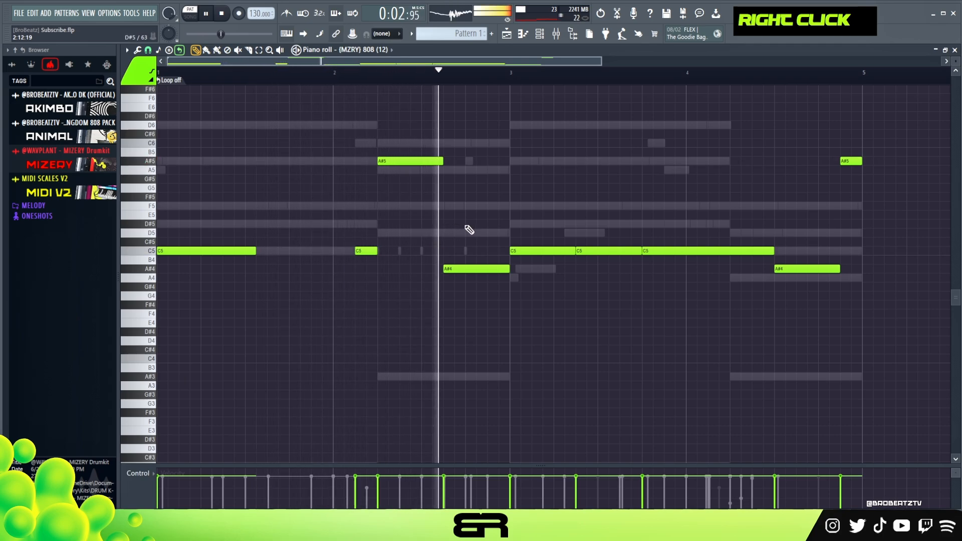
right_click(584, 305)
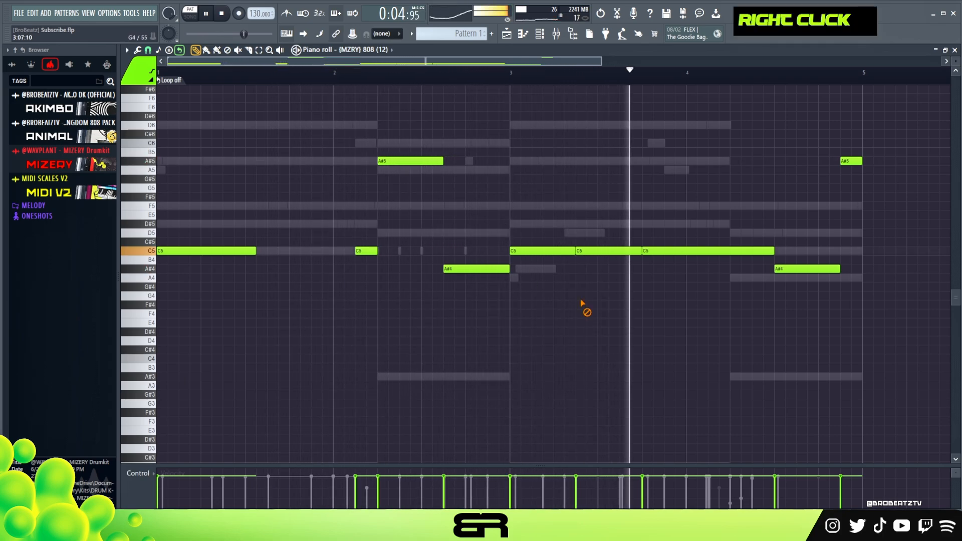
key(space)
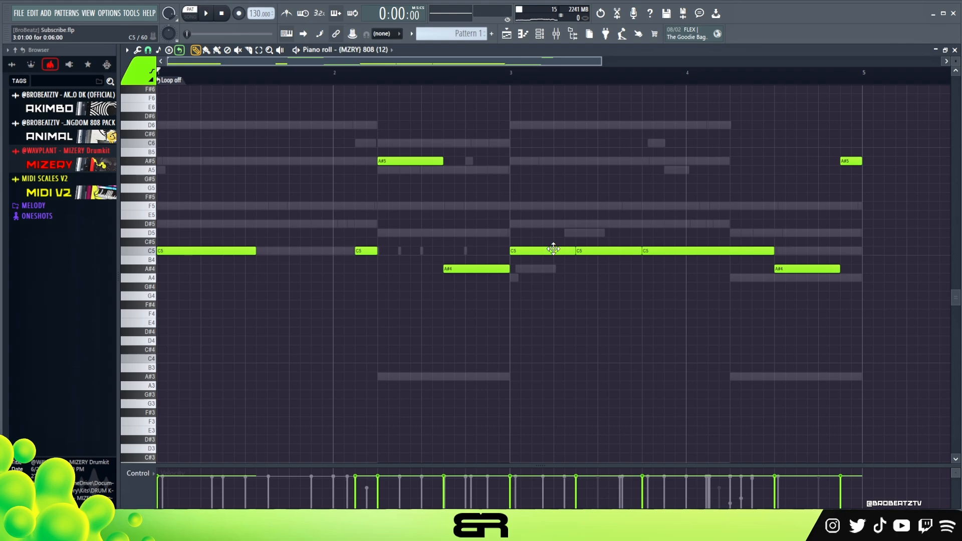
Open the chord progression generator from the 808 piano roll and browse its major and minor progression presets
right_click(452, 206)
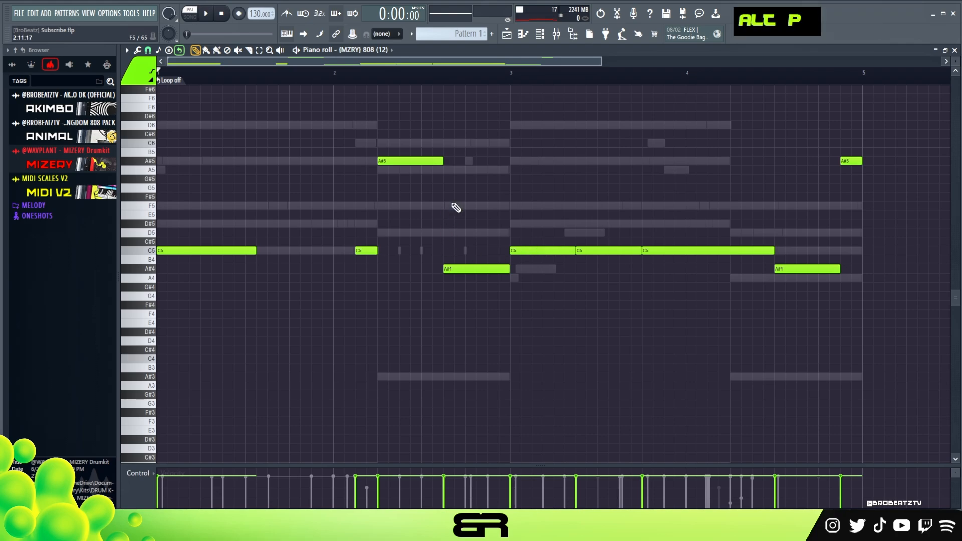
key(alt+p)
double_click(409, 308)
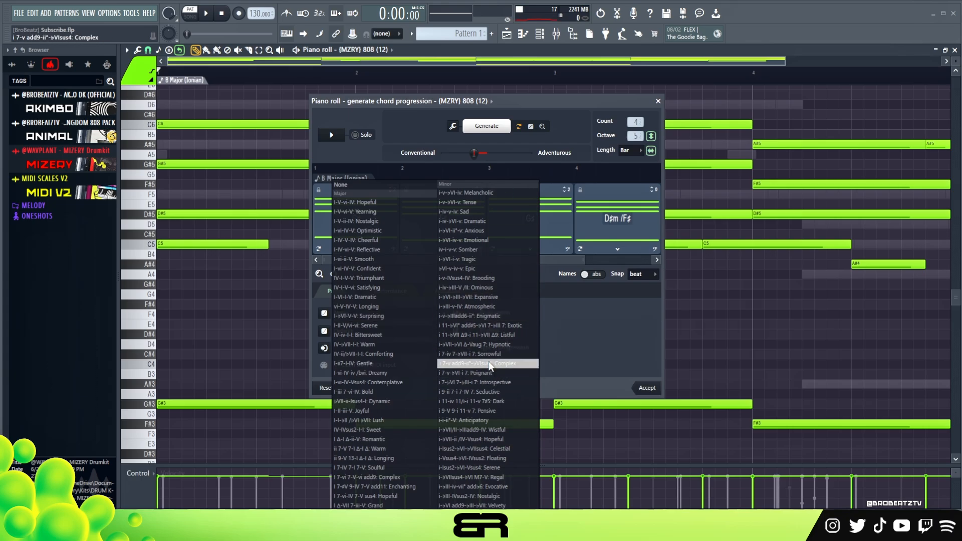
right_click(657, 355)
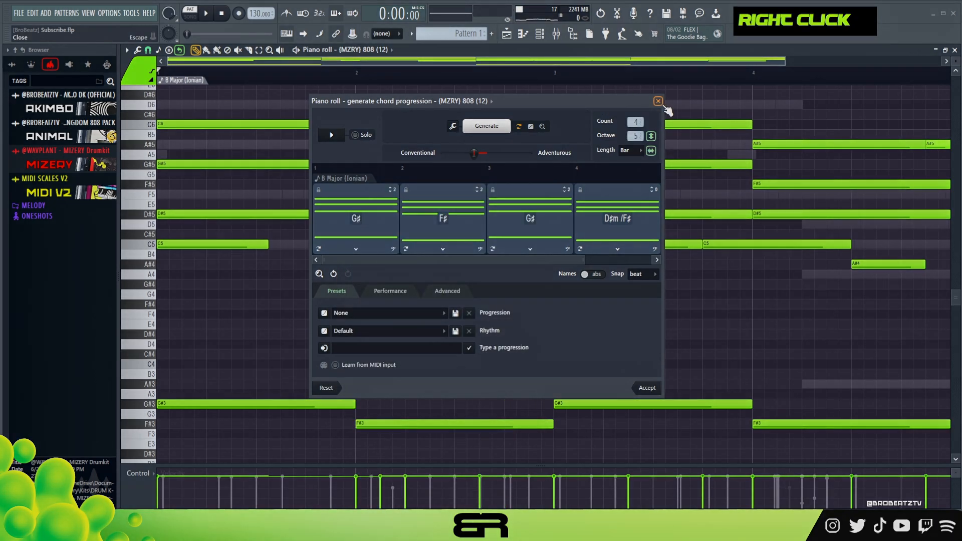